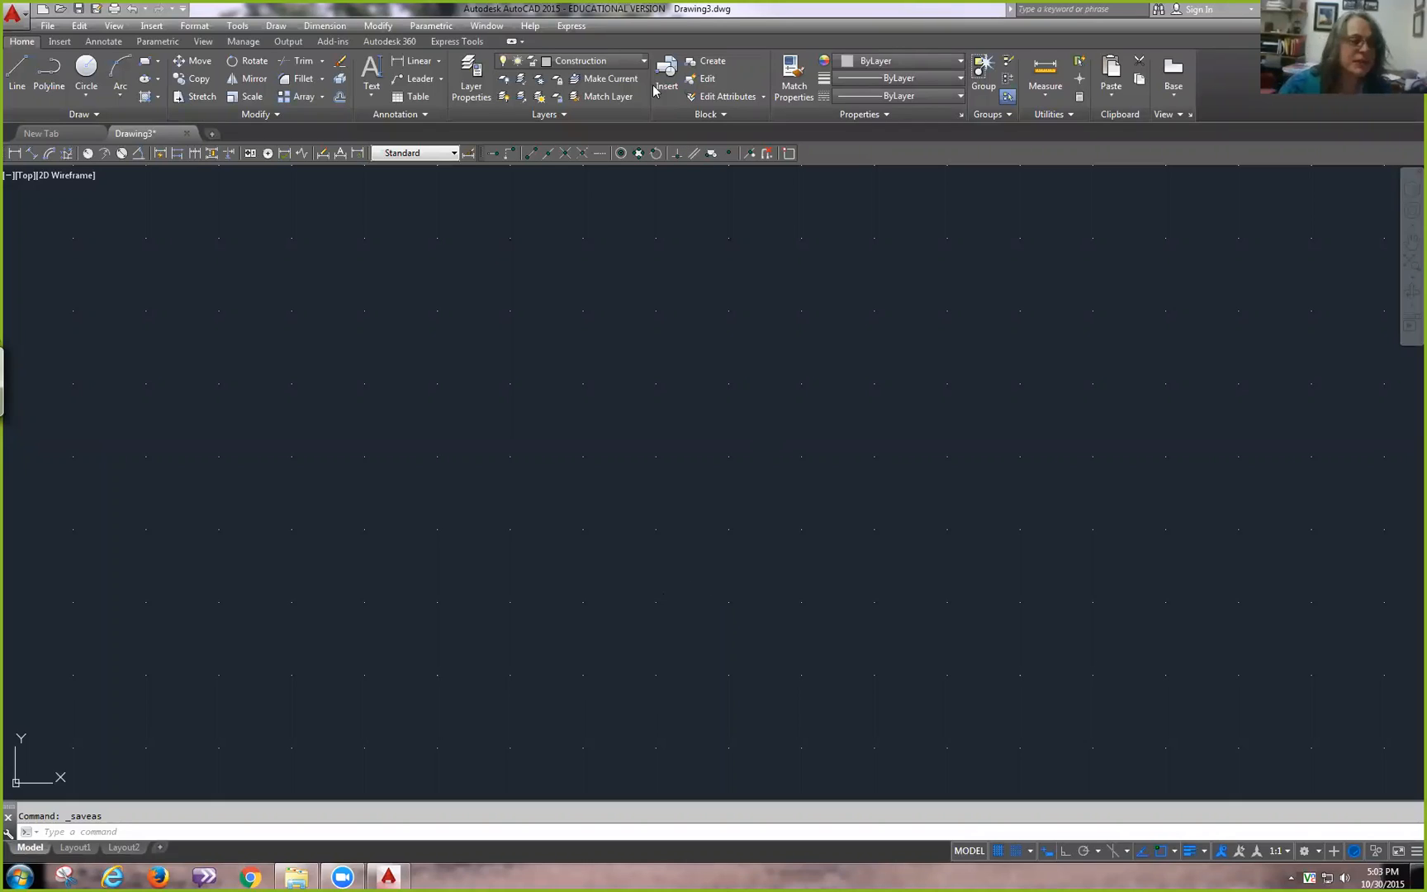
- Make Construction the current layer and draw two construction lines through point 5,4.5, one slanted and one vertical
left_click(611, 66)
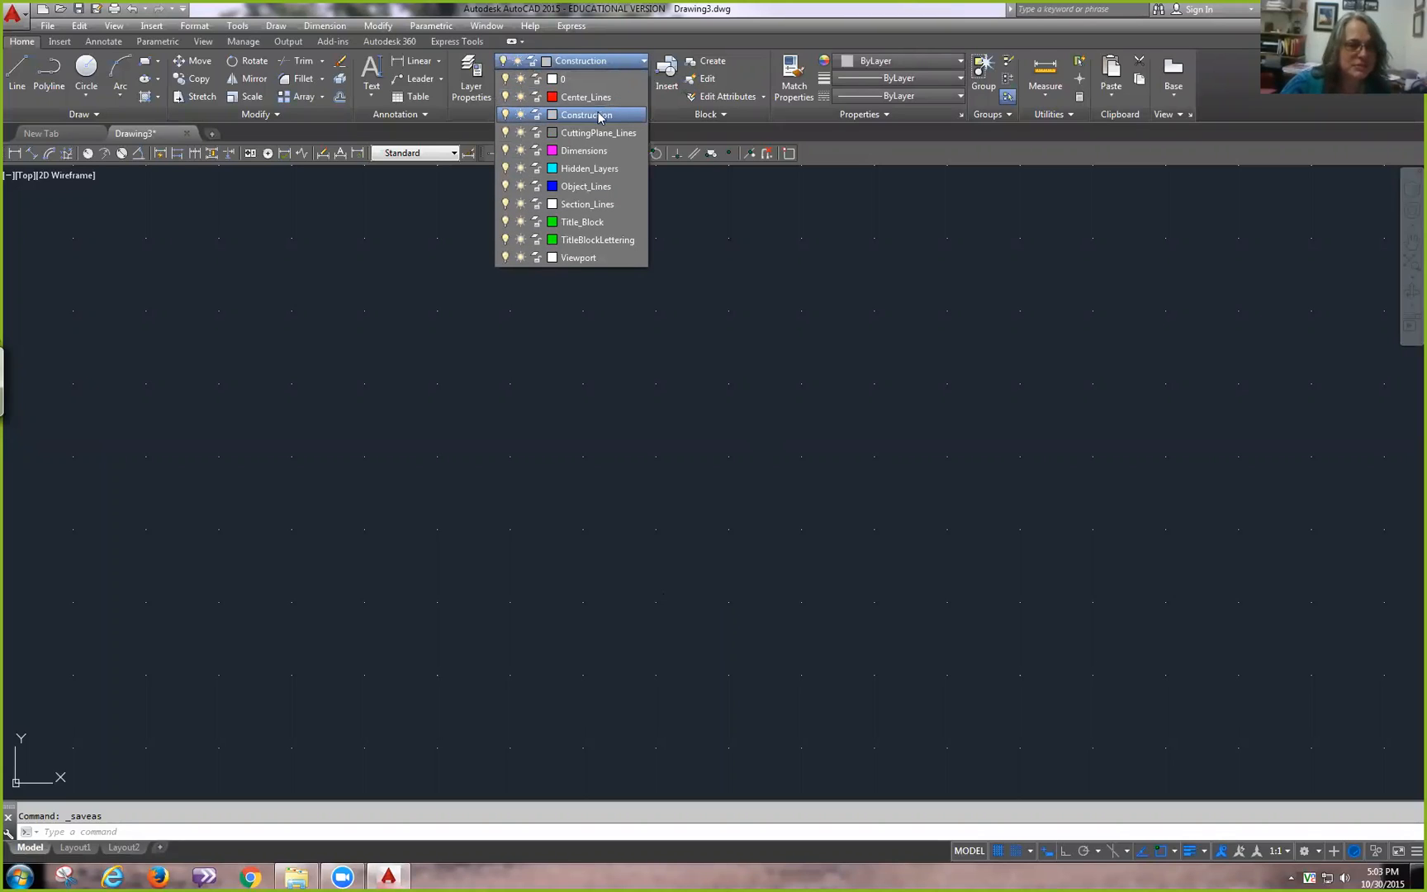
left_click(600, 117)
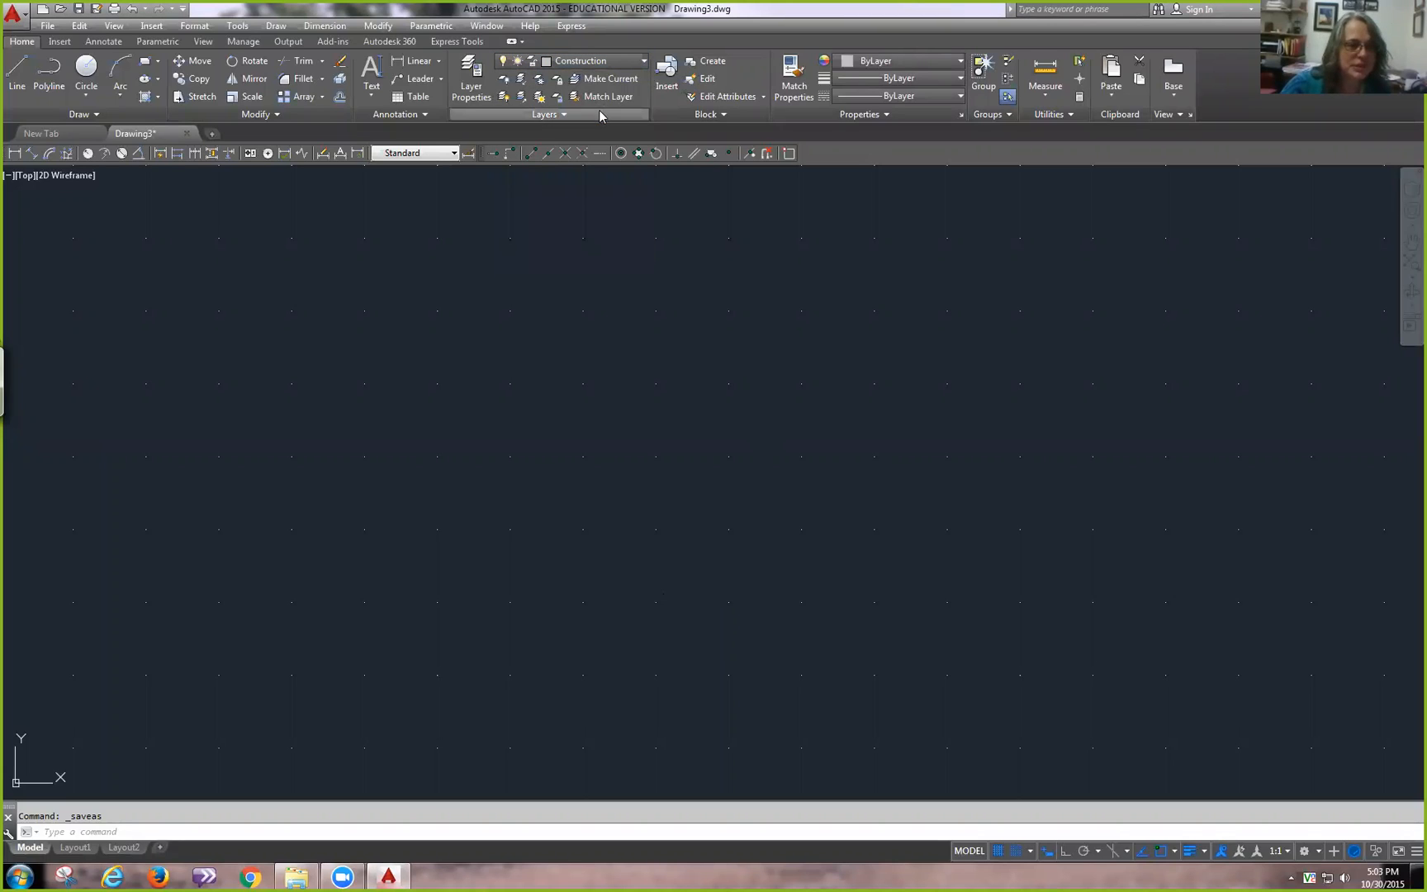
left_click(27, 87)
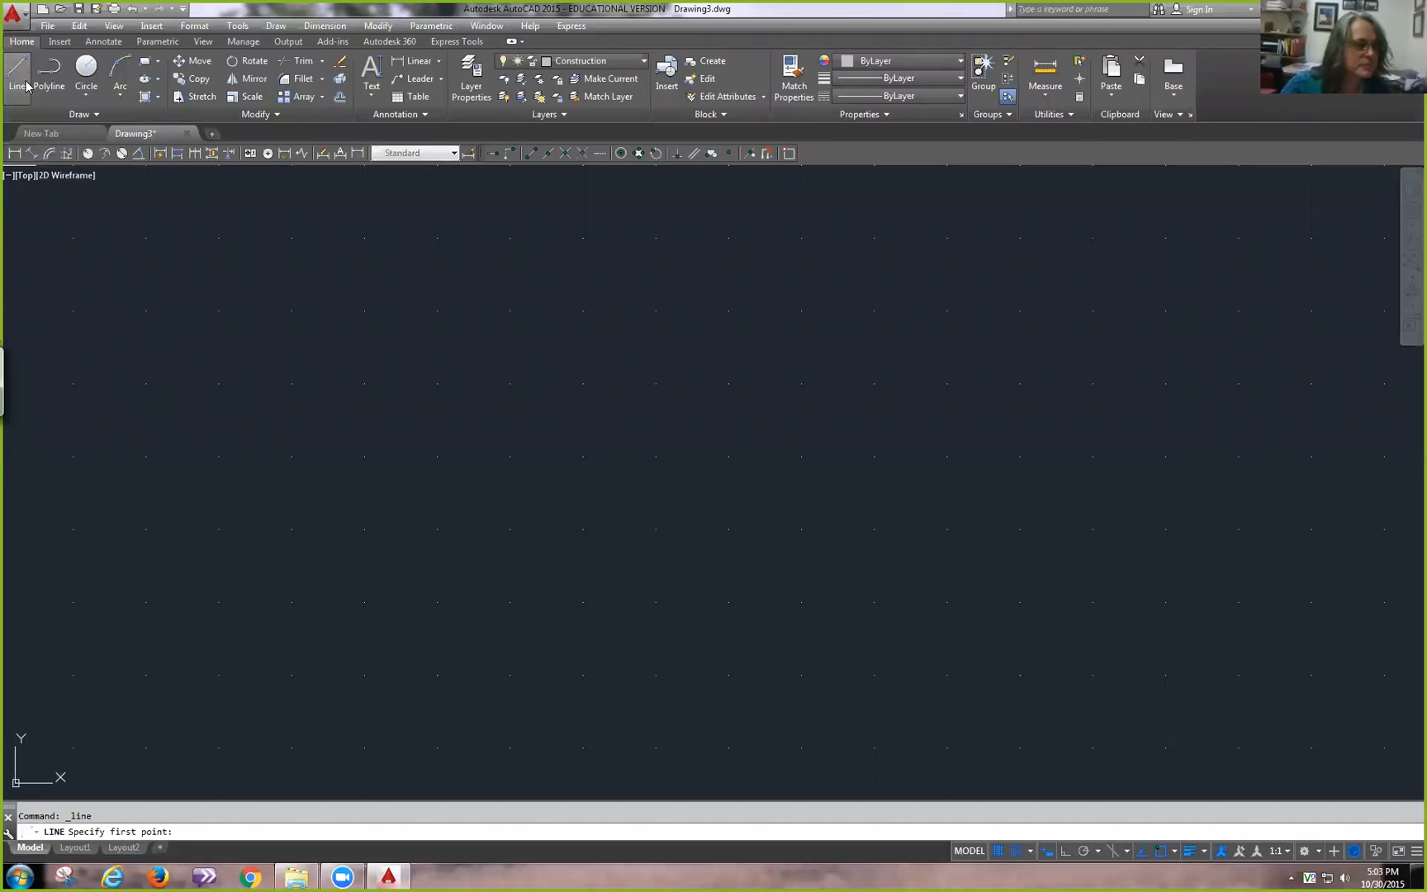
left_click(84, 114)
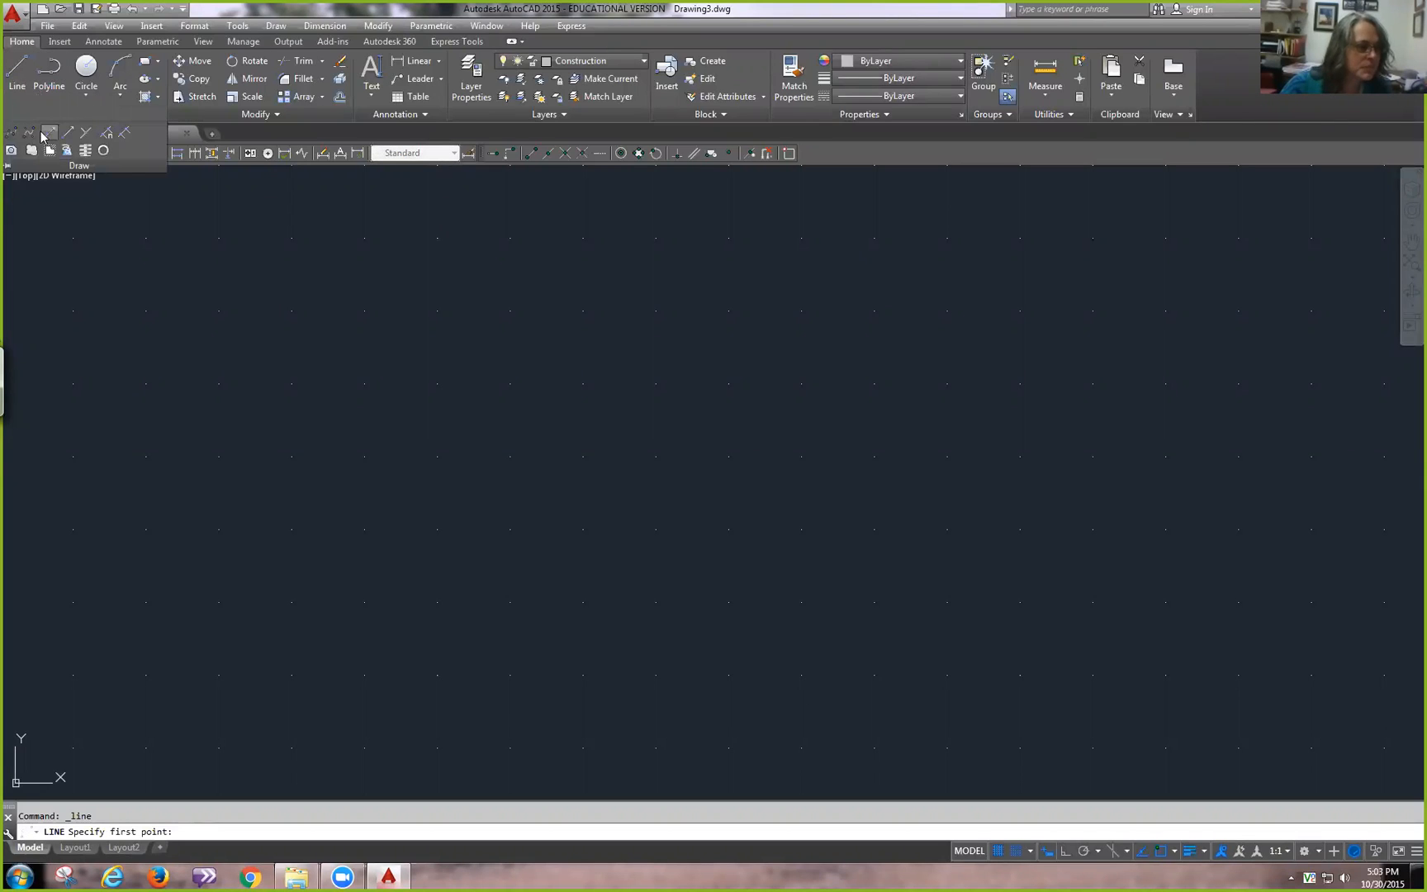
left_click(50, 133)
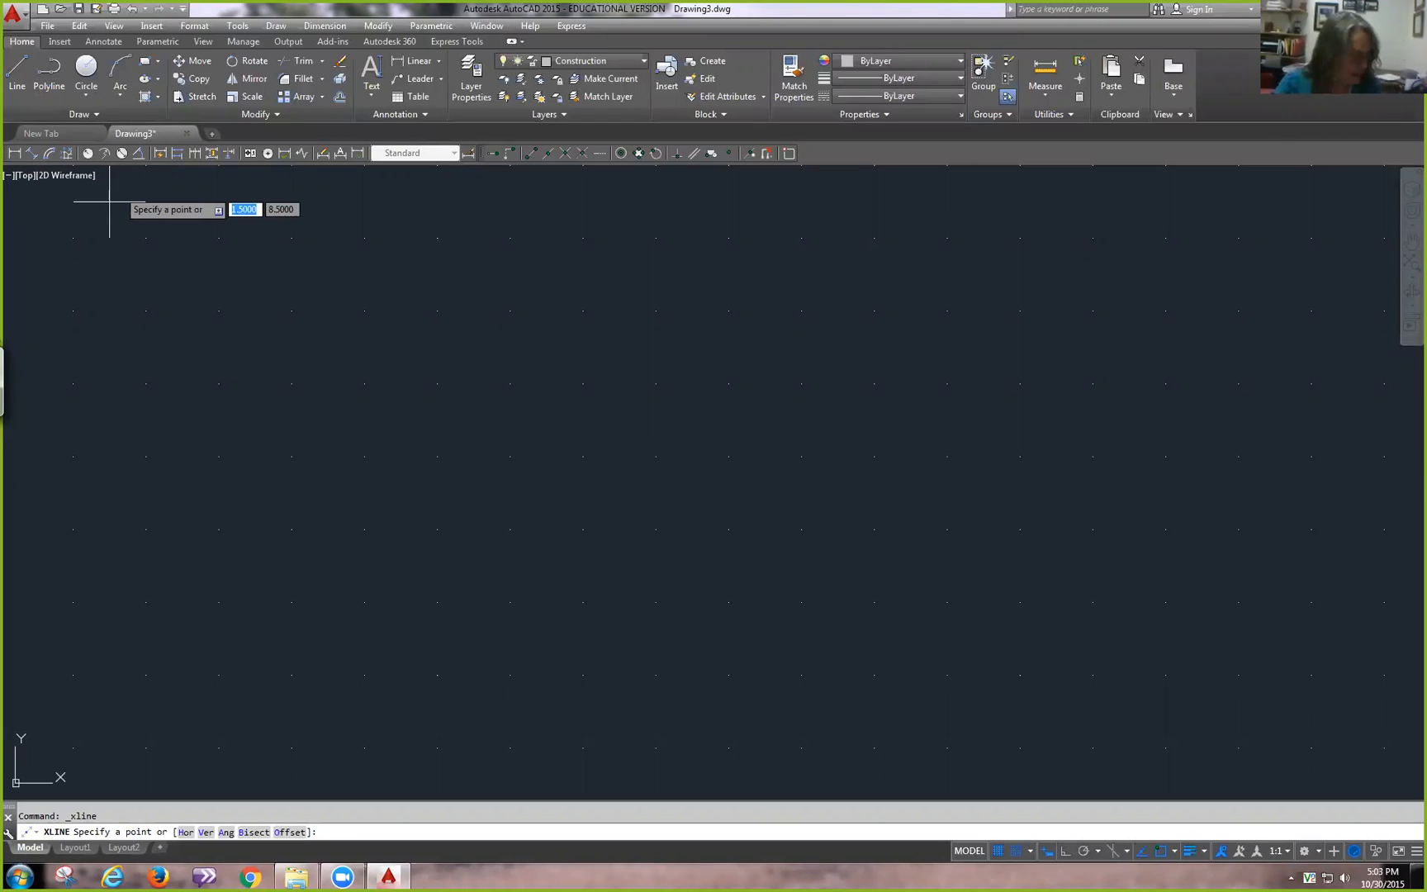
type("5")
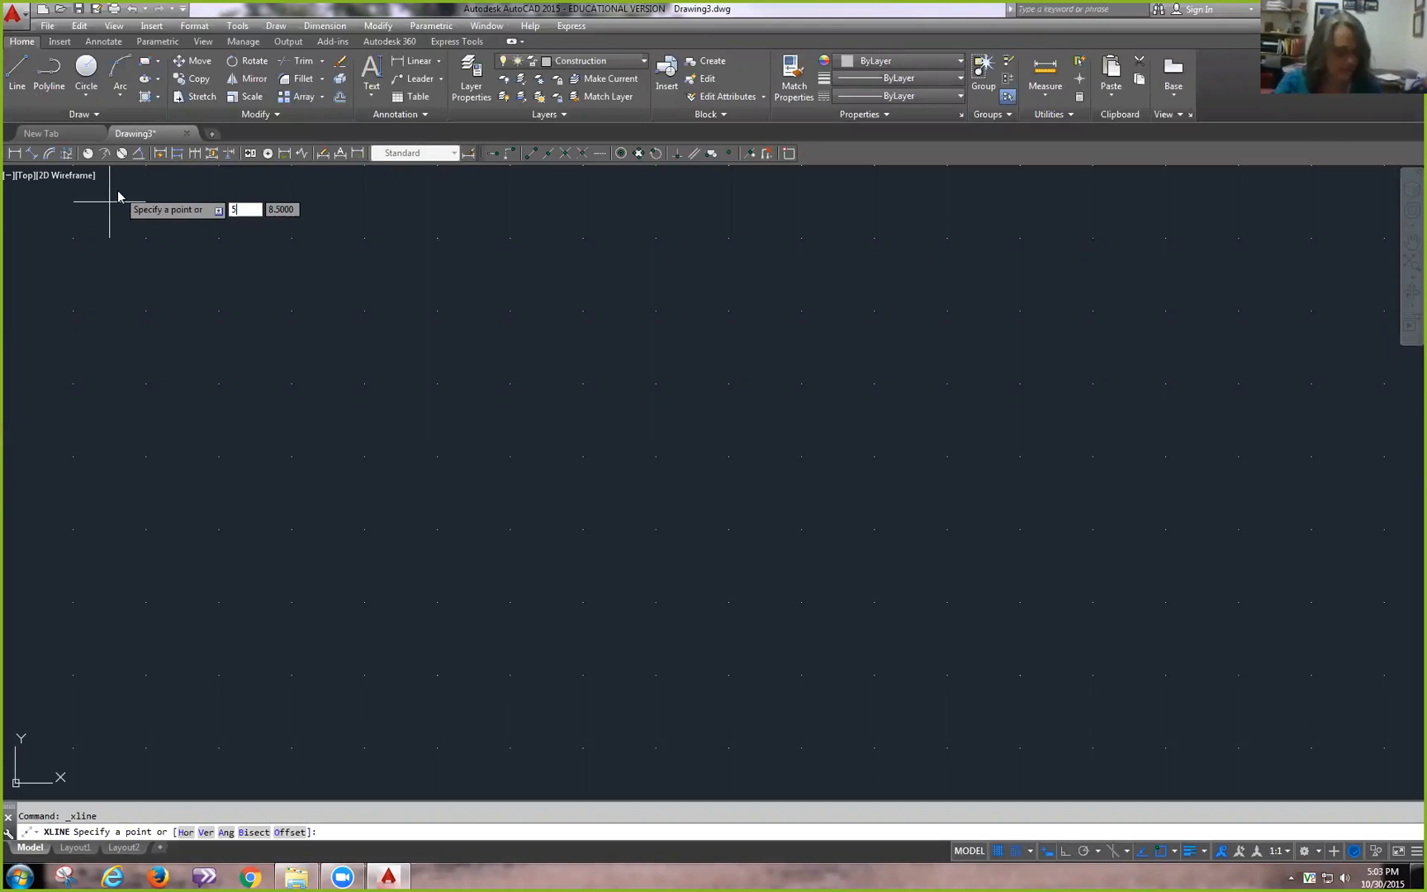
key("Tab")
type("4.")
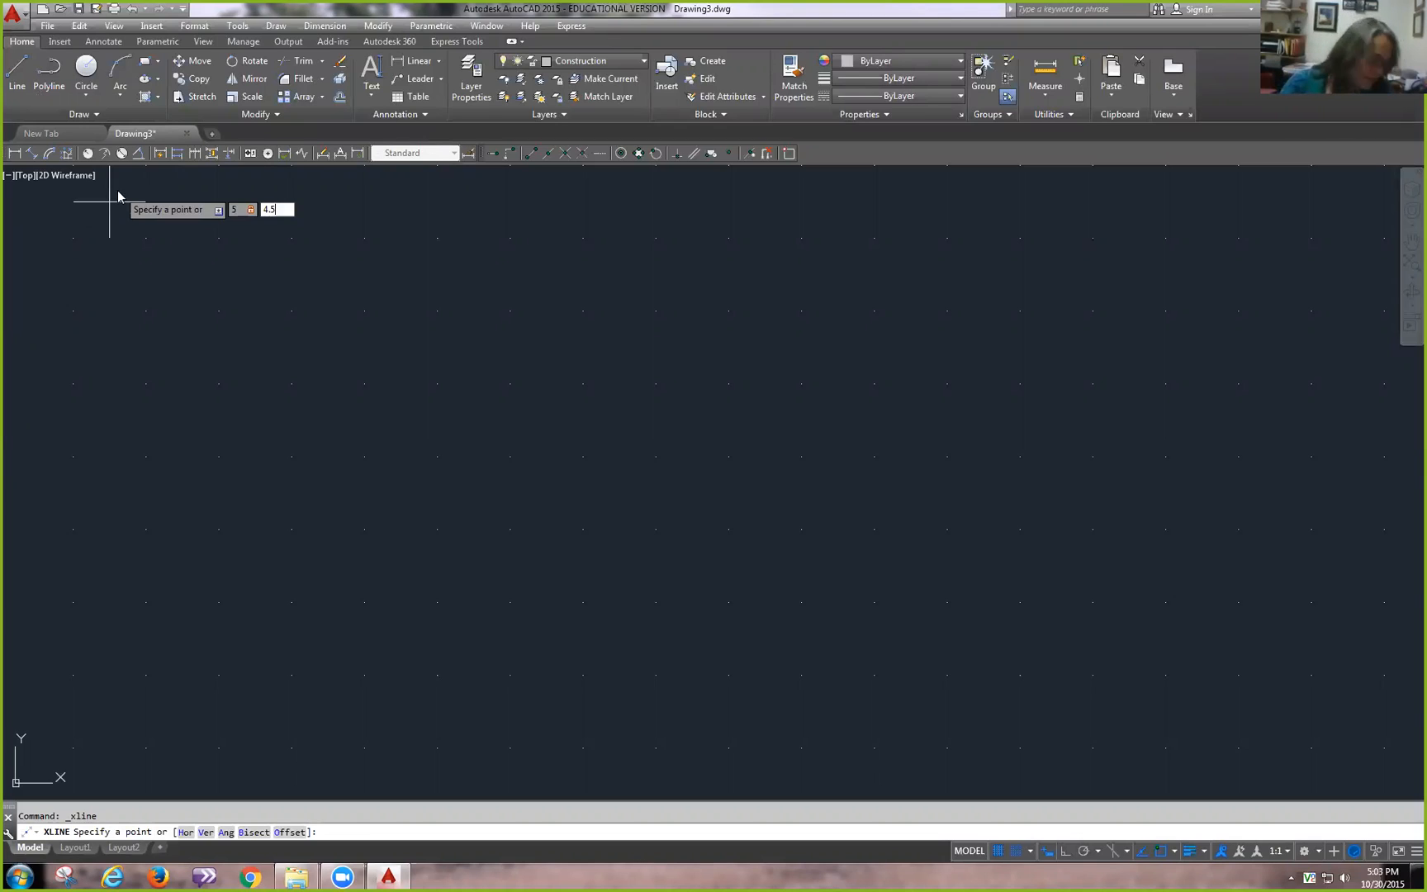
type("5")
key("Return")
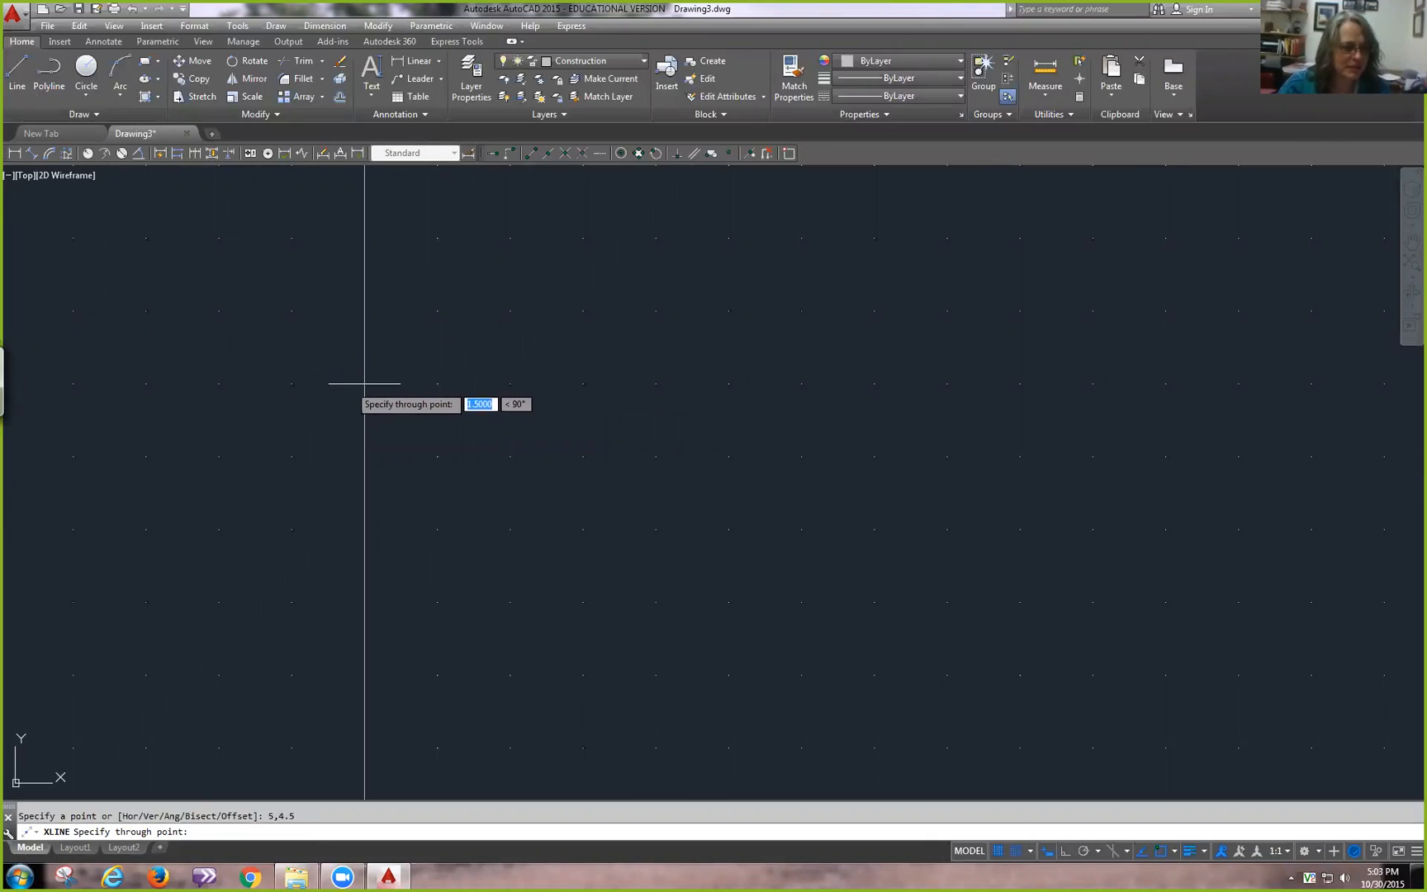
left_click(328, 384)
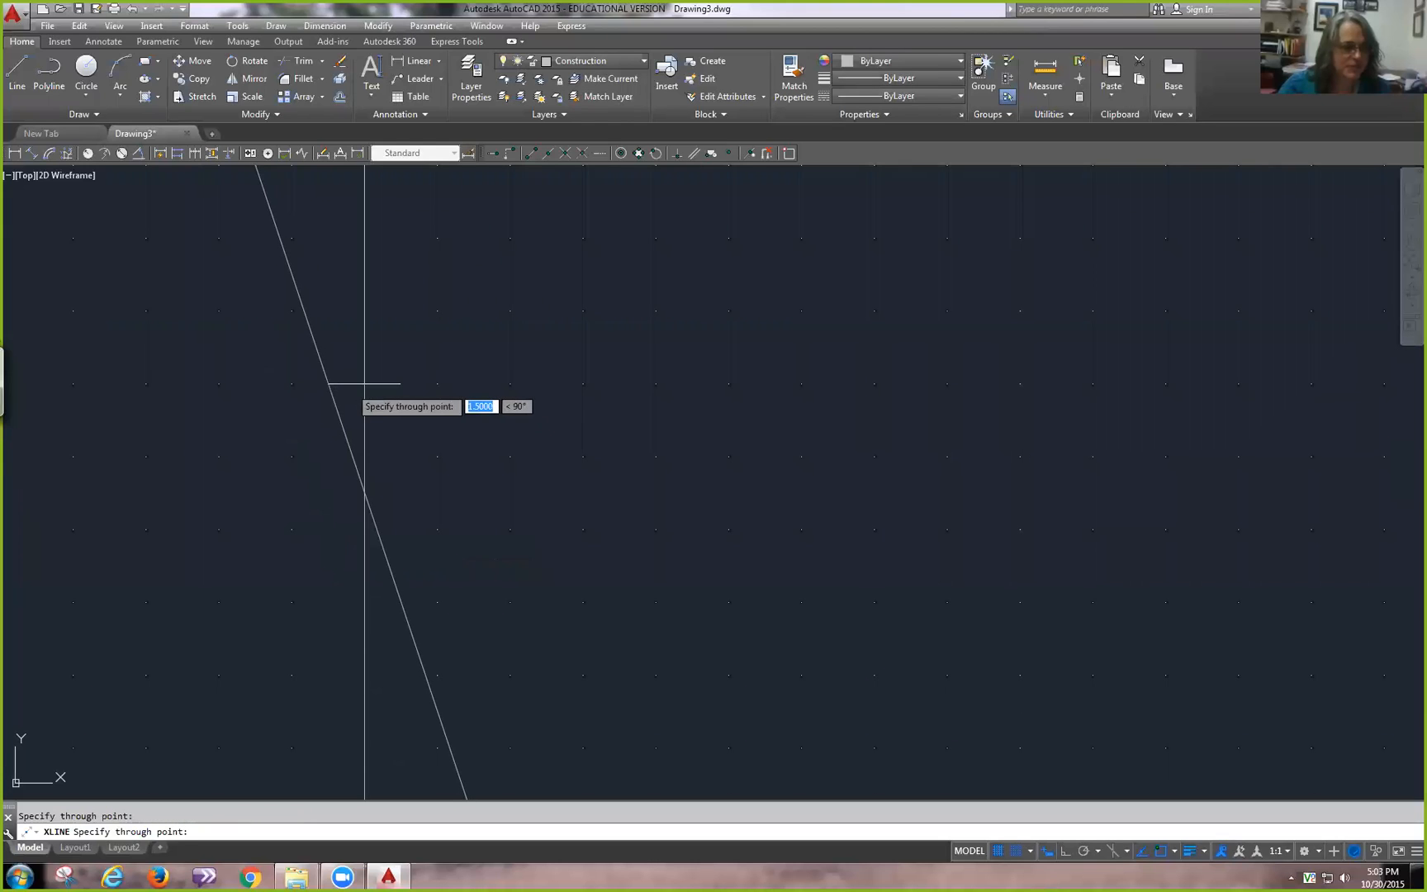
left_click(364, 383)
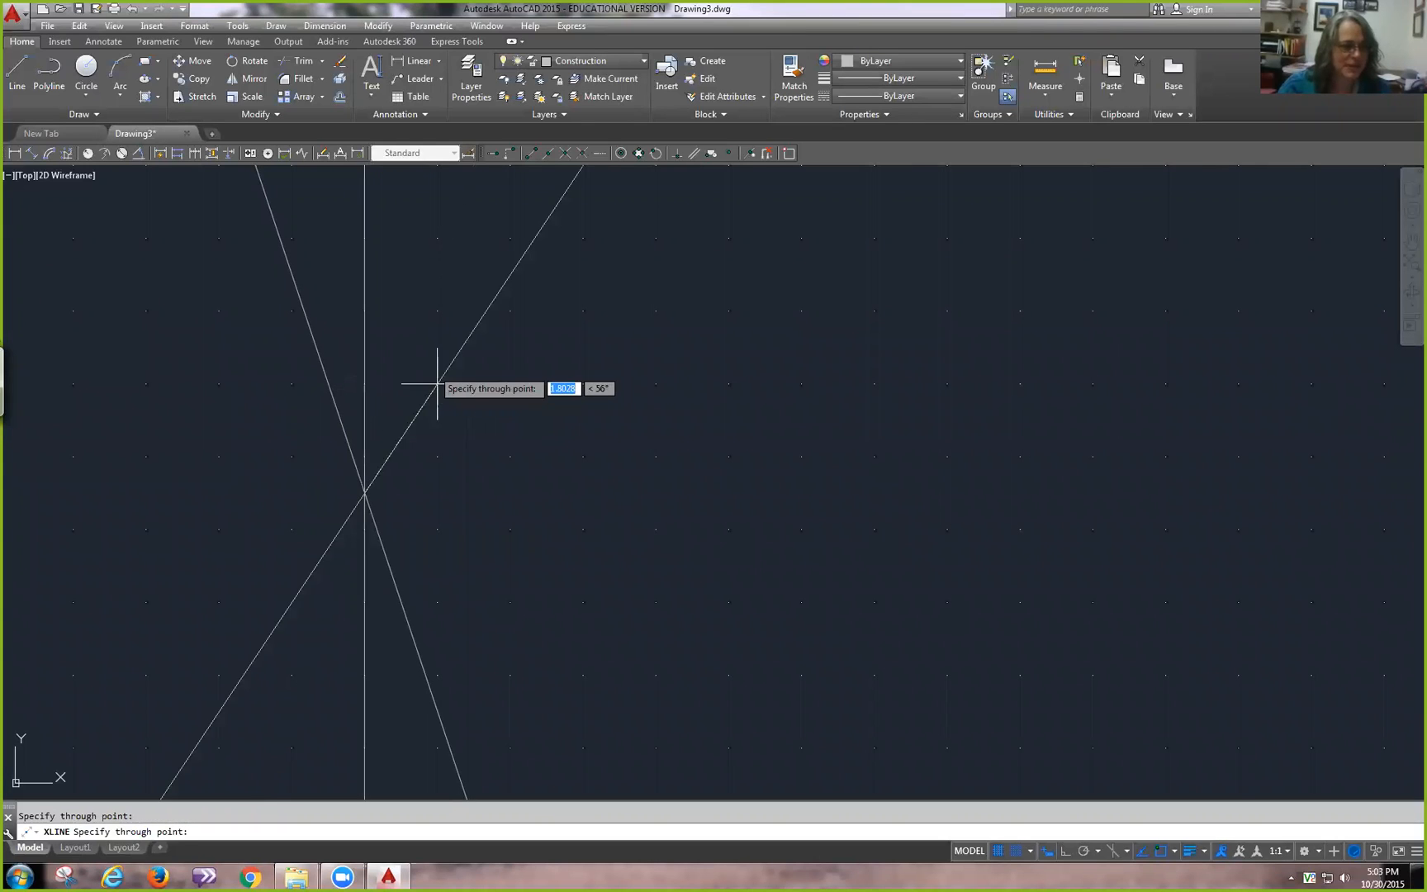
key("Escape")
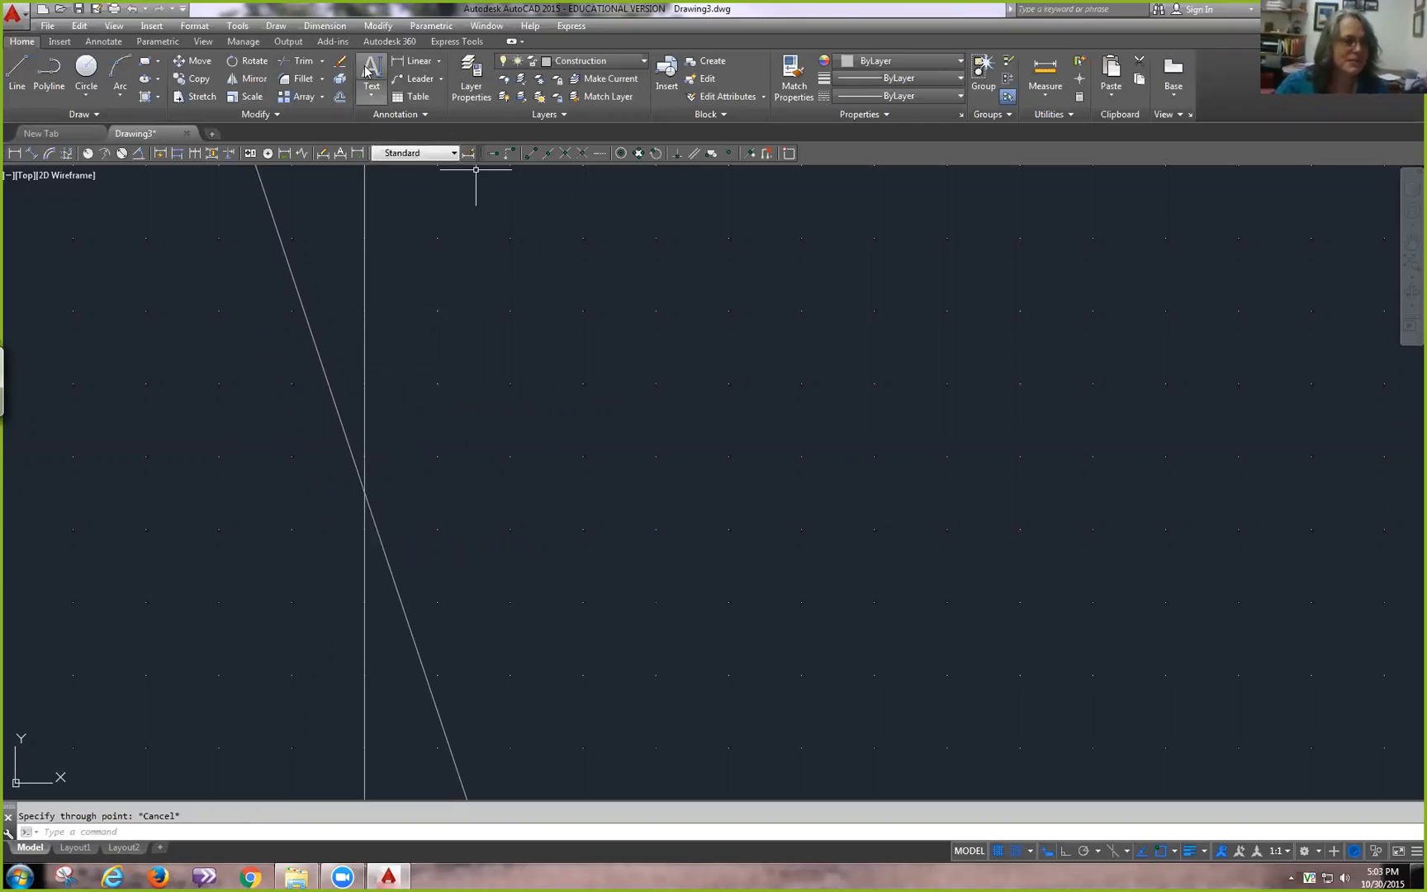
- Erase the slanted construction line, keeping the vertical one
left_click(339, 63)
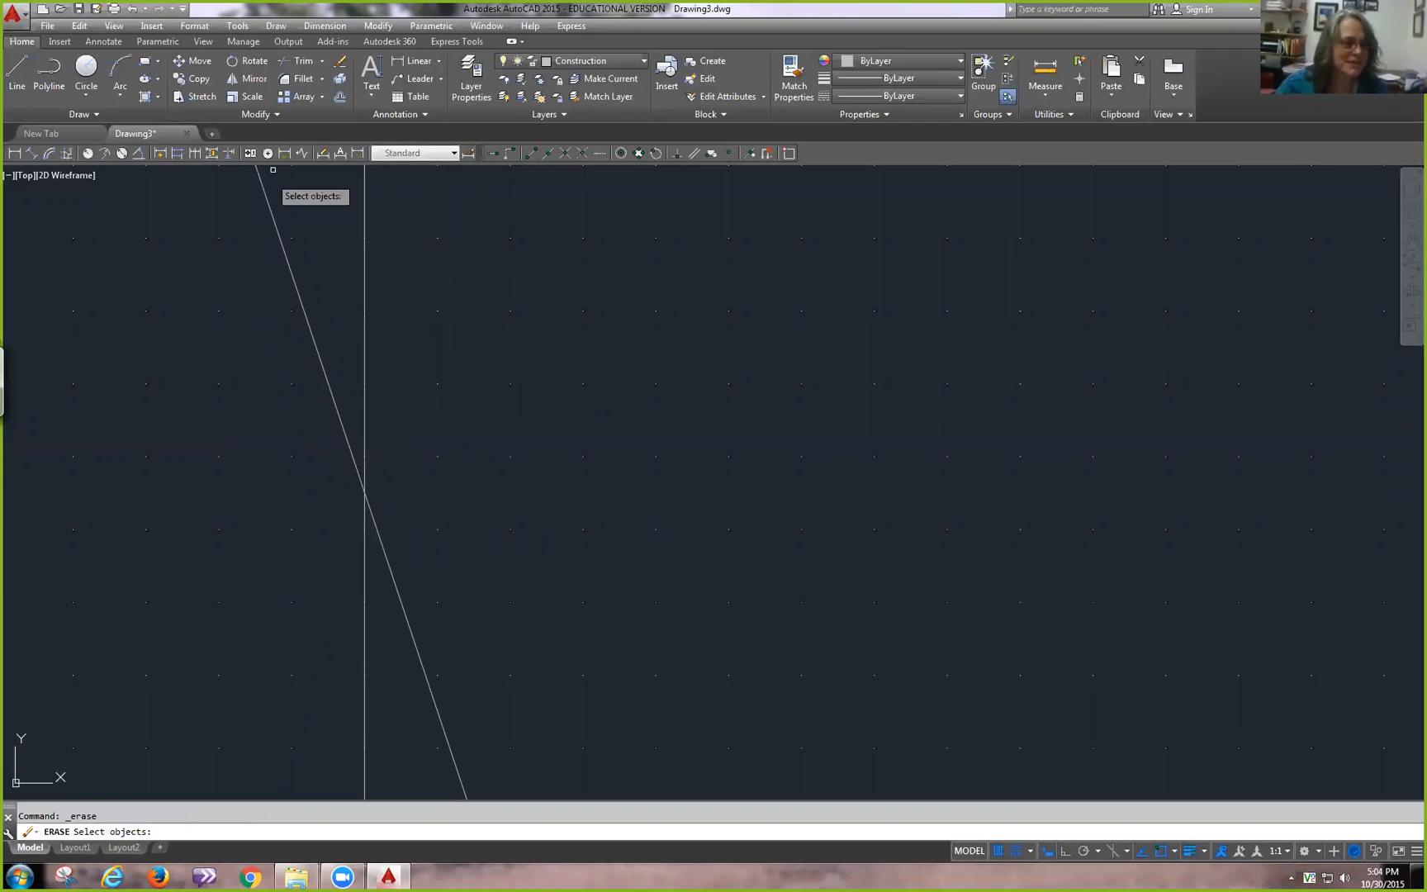
left_click(279, 239)
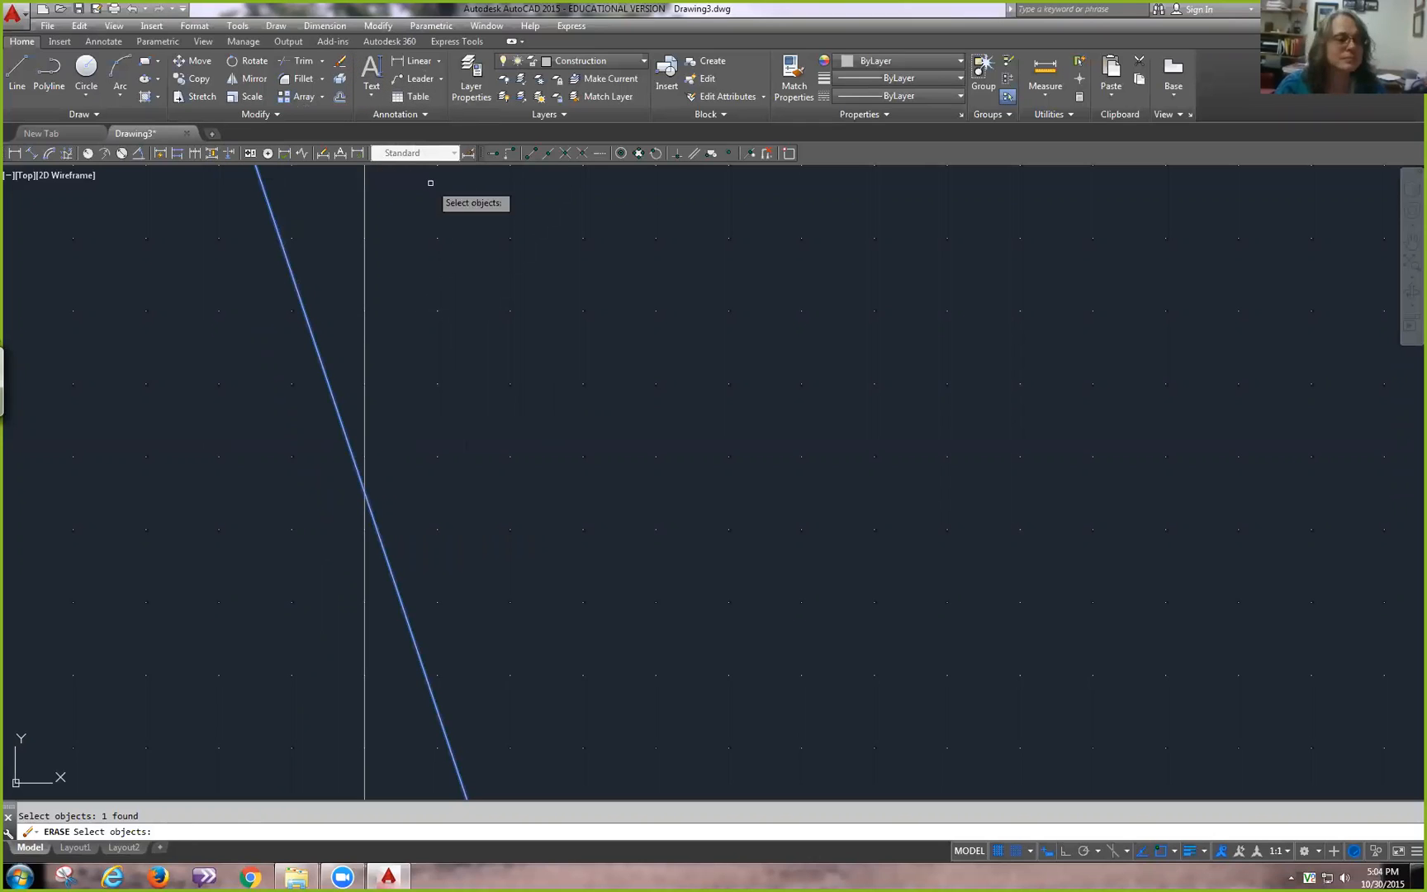
right_click(413, 214)
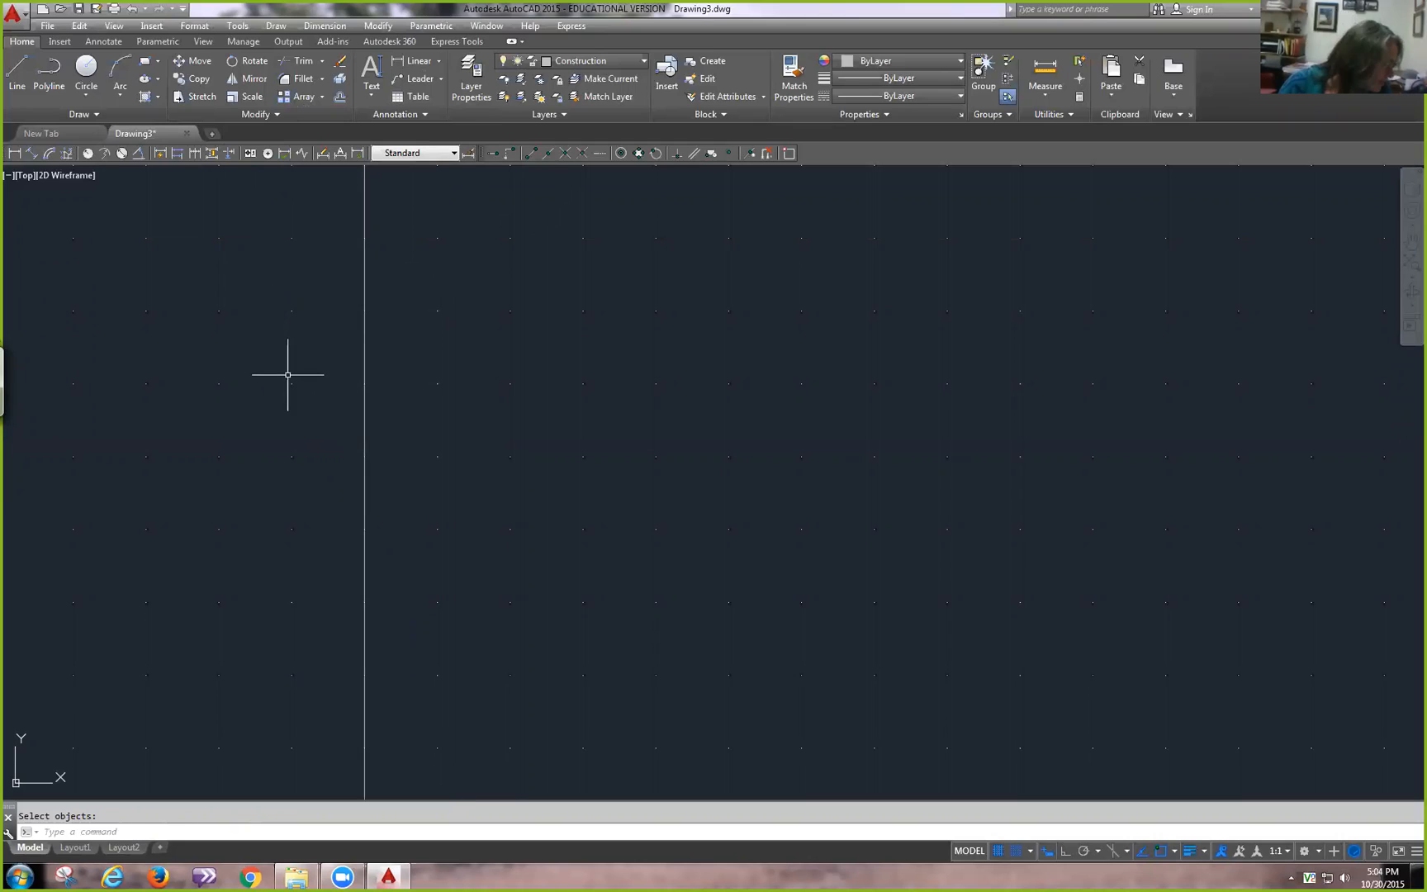
left_click(95, 128)
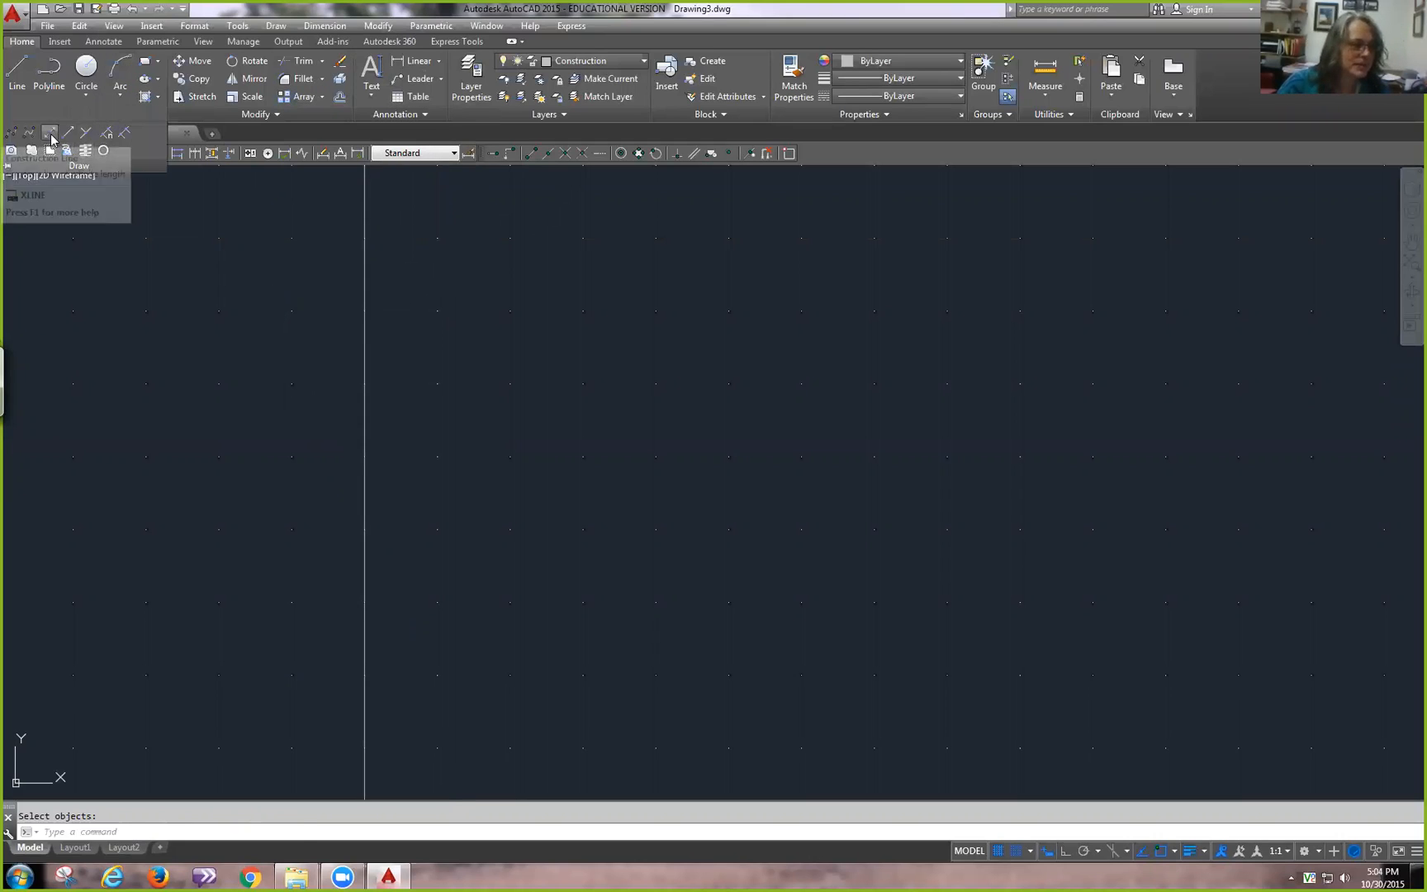
left_click(50, 132)
type("5,4,5")
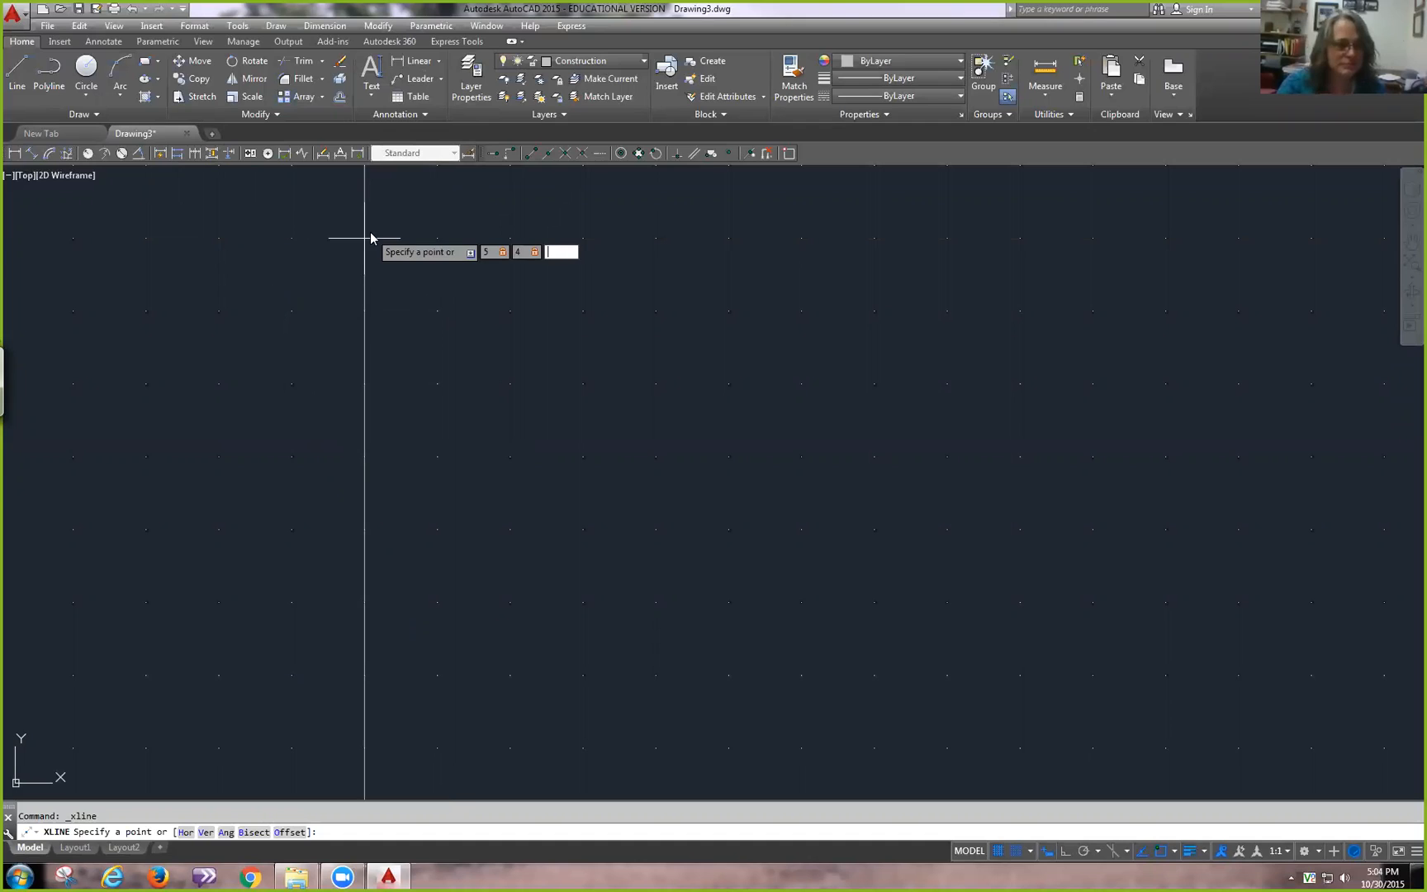
key("Escape")
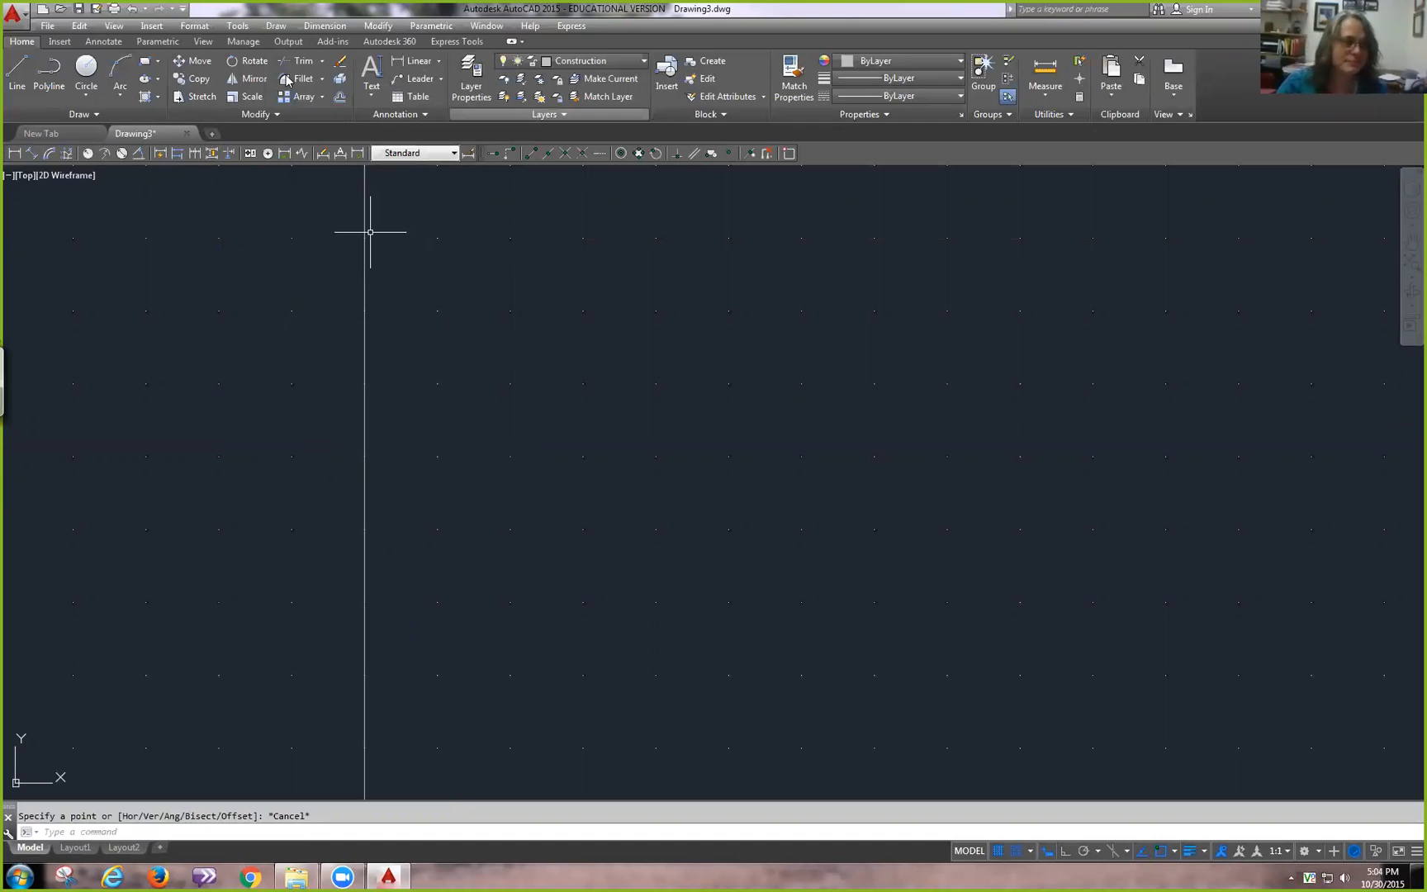
left_click(89, 116)
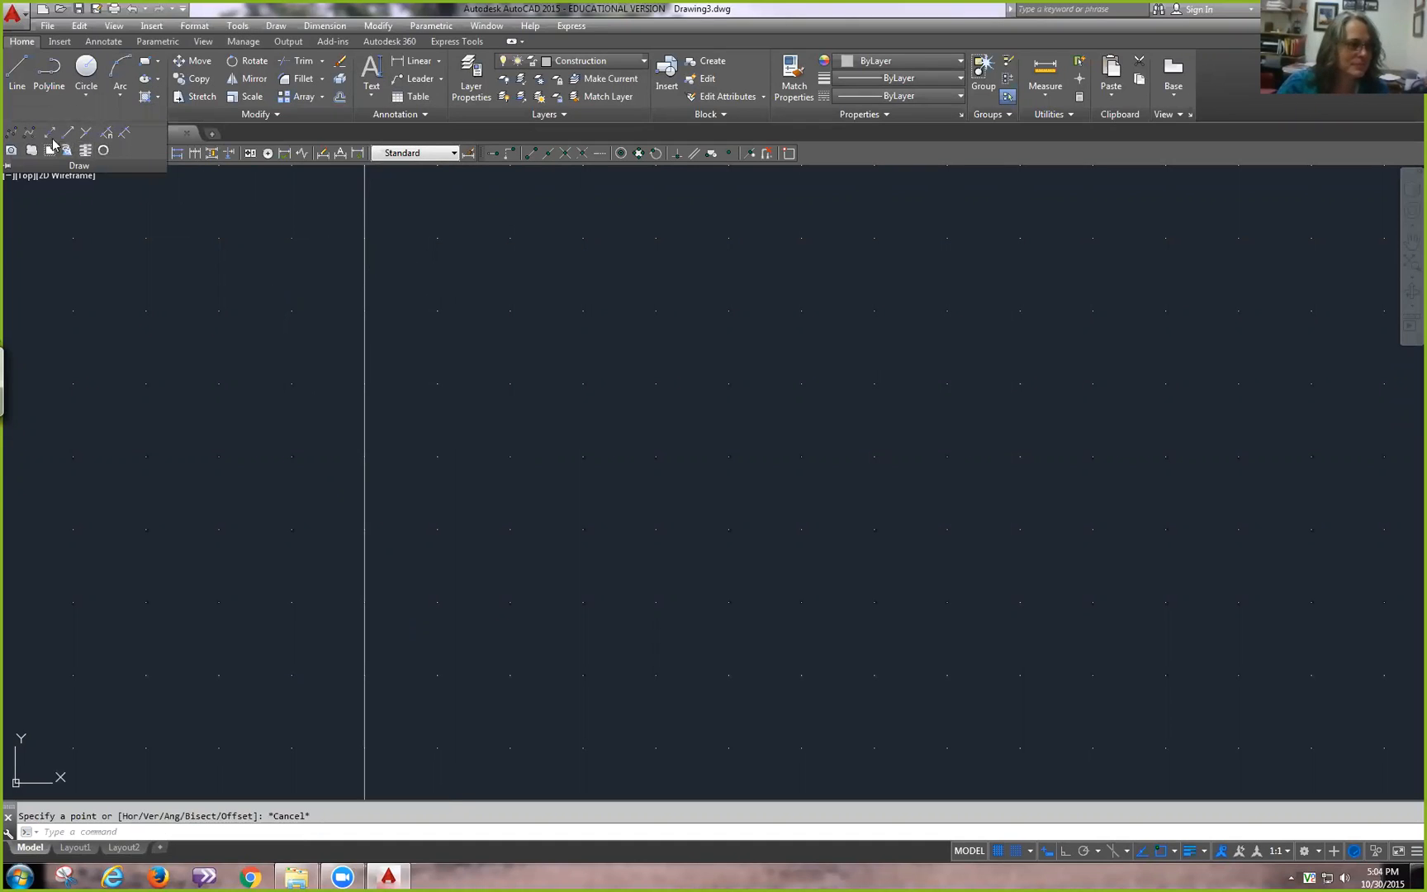
left_click(49, 133)
type("5,4.5'")
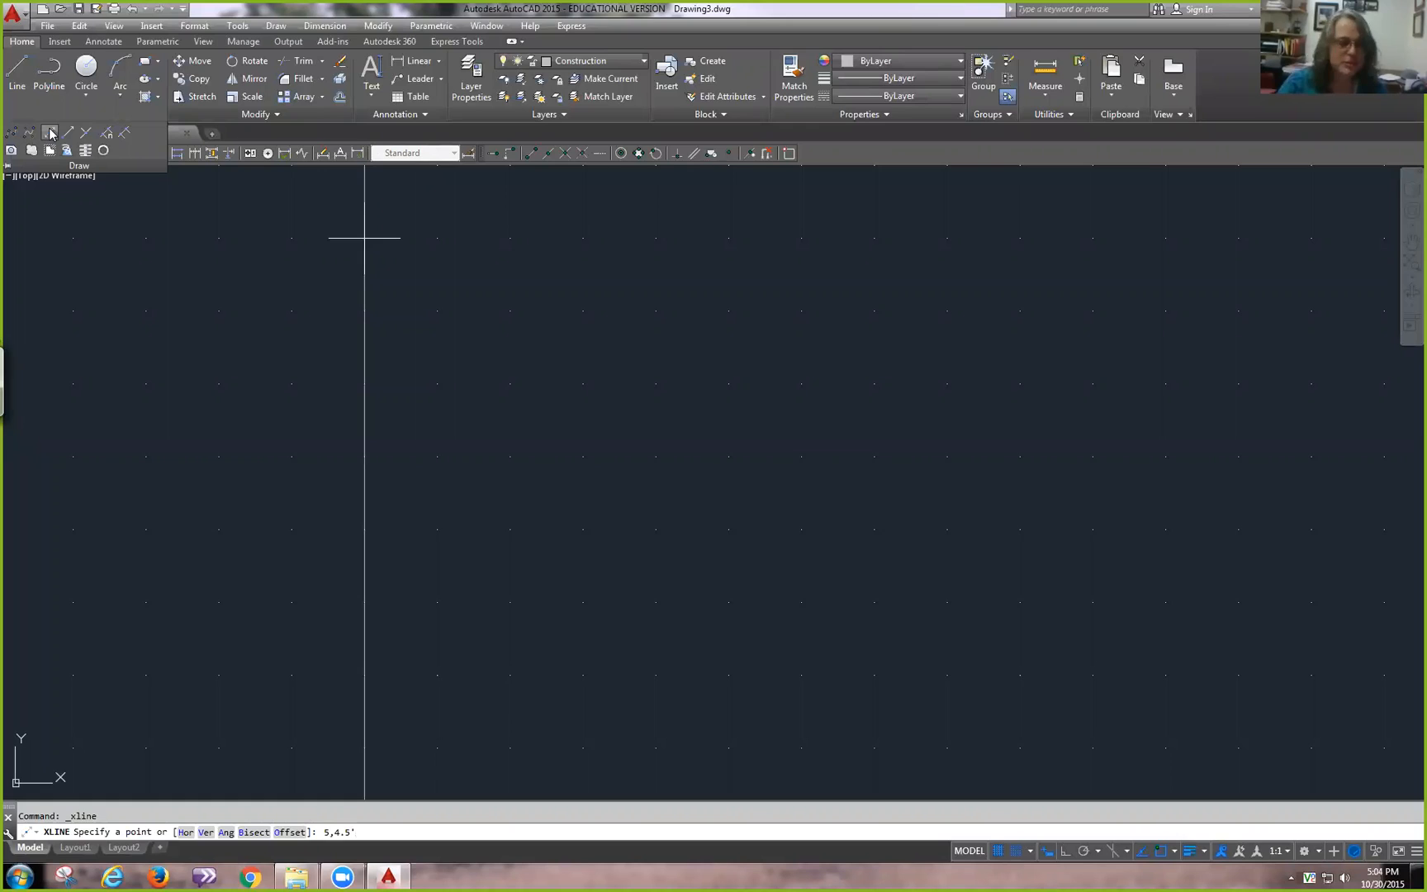
key("Return")
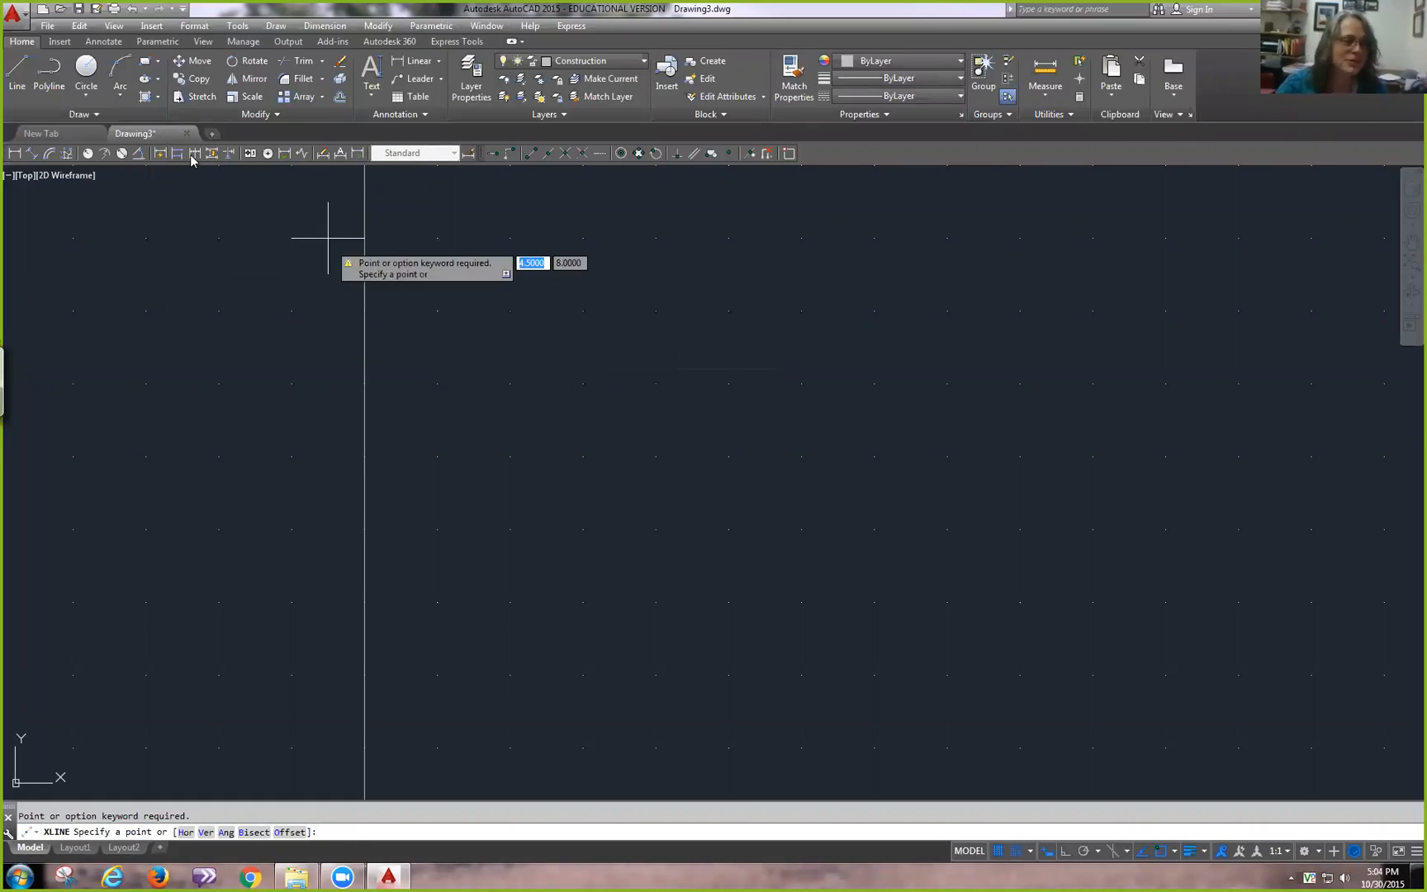
- Draw a horizontal construction line through point 5,4.5, crossing the vertical construction line
left_click(86, 115)
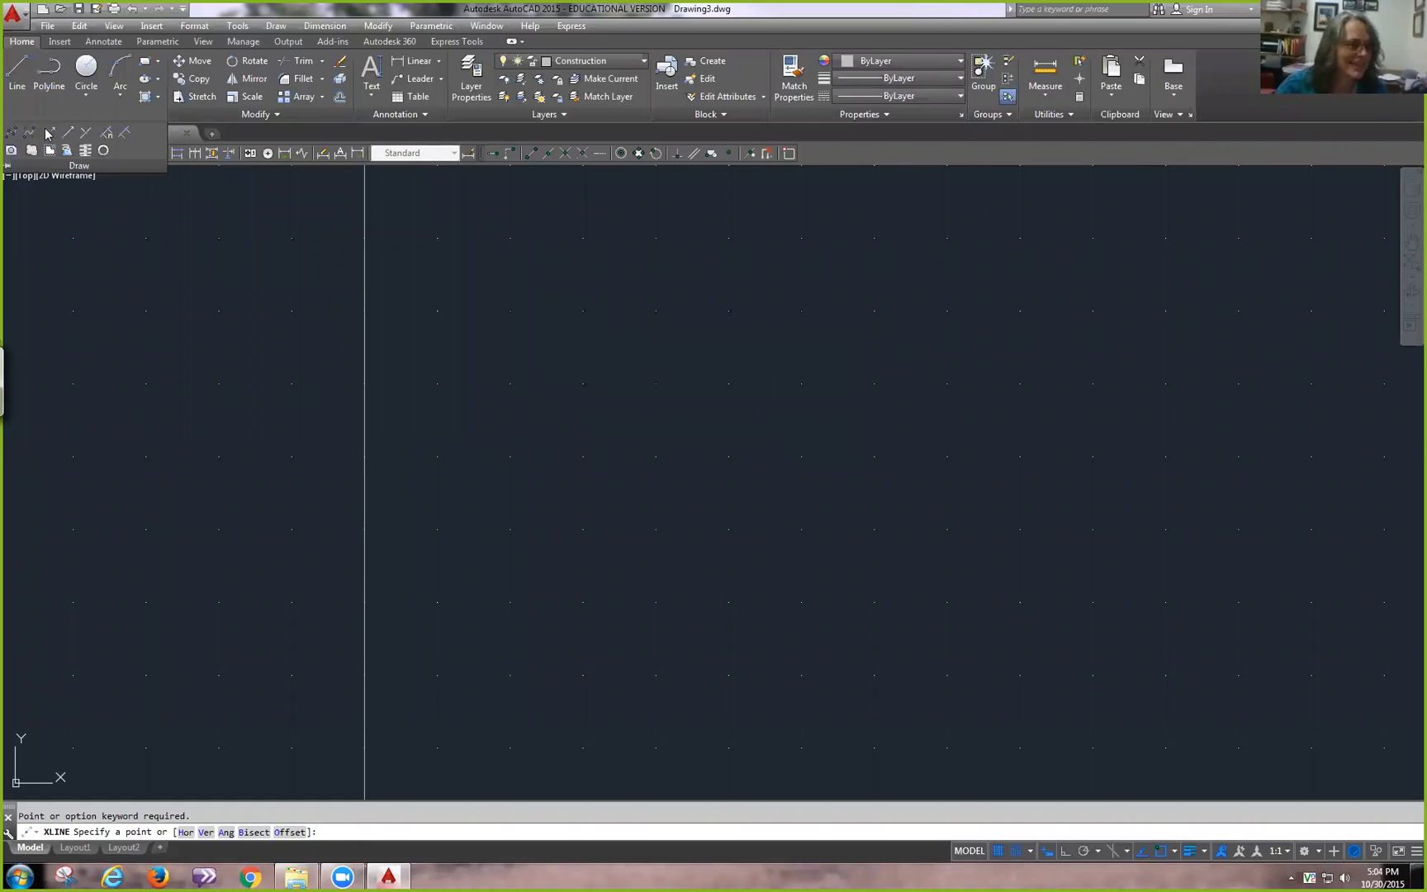
left_click(49, 134)
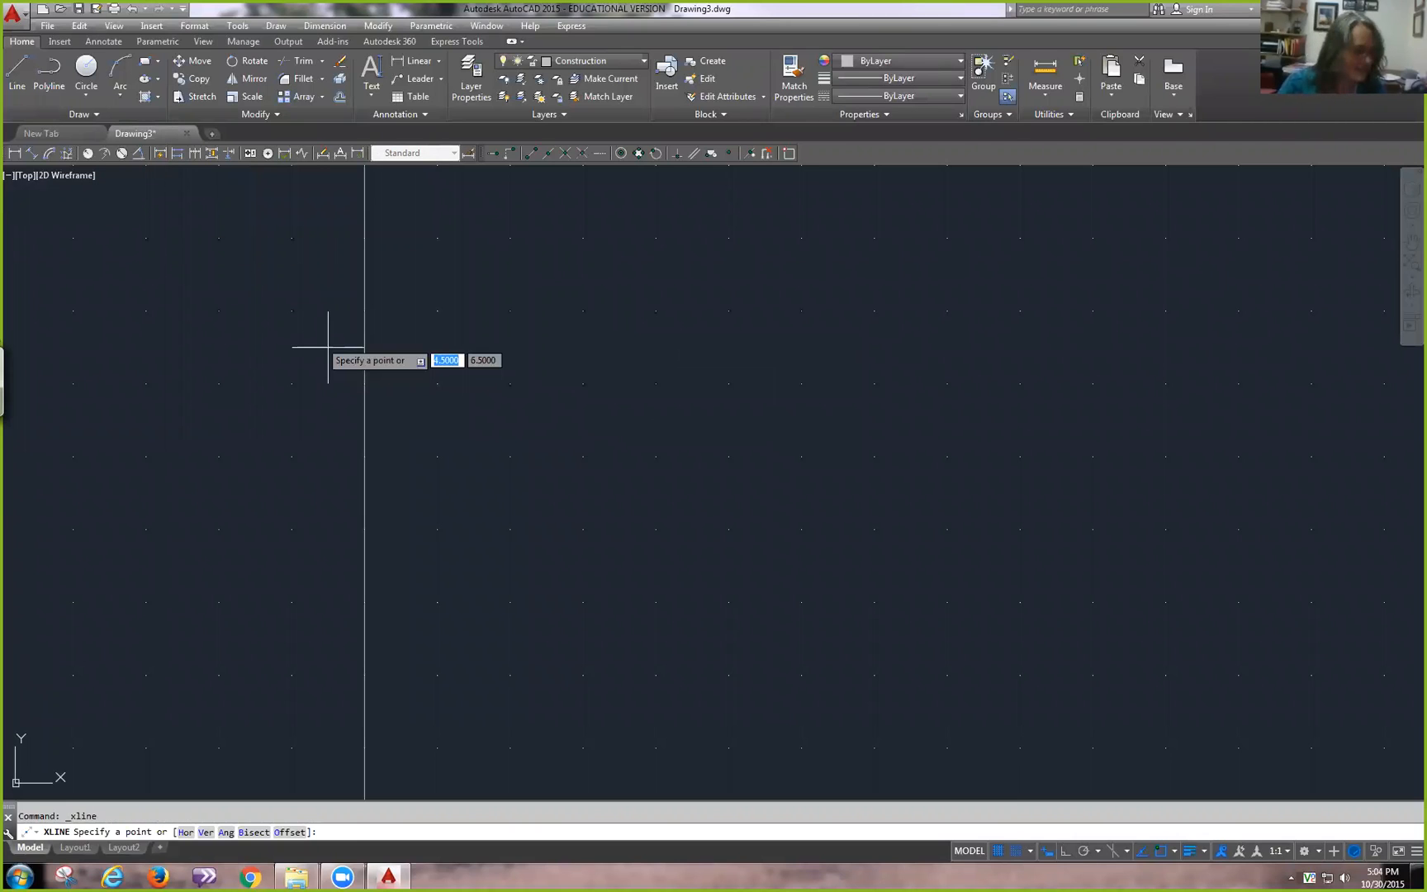
type("5")
key("Tab")
type("4.")
key("Return")
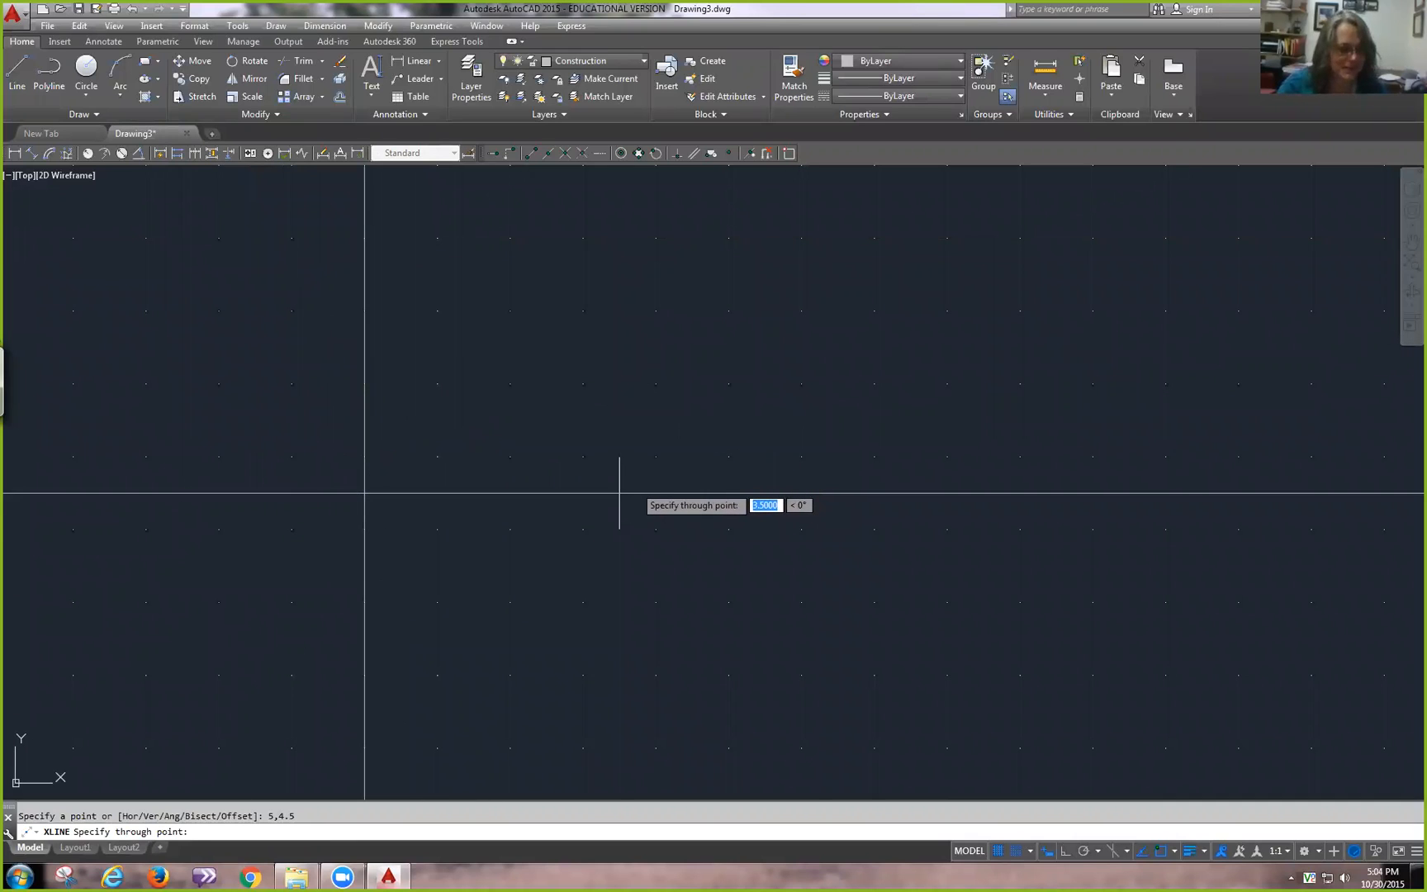
left_click(620, 493)
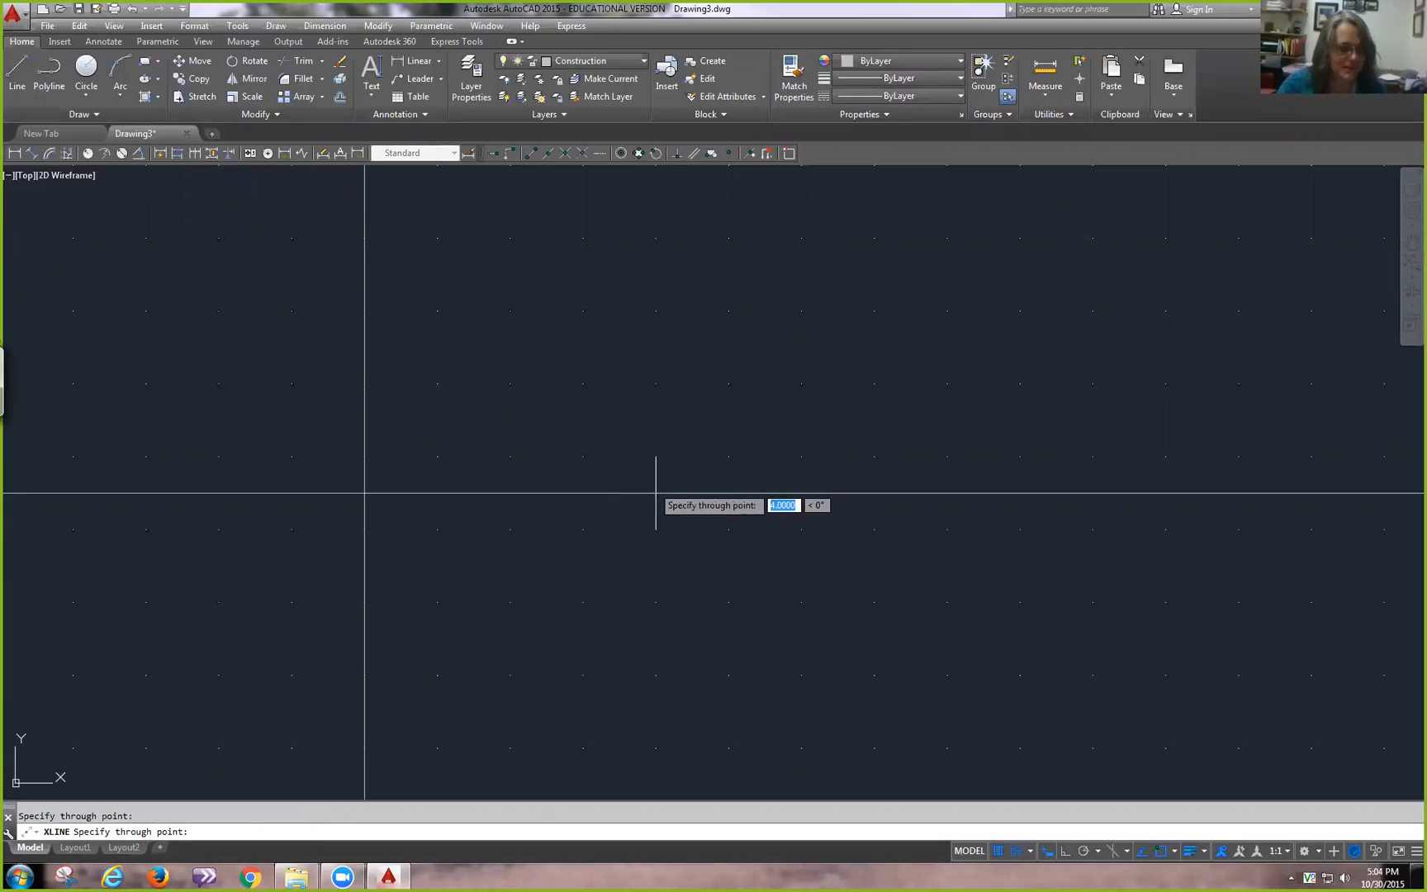
key("Escape")
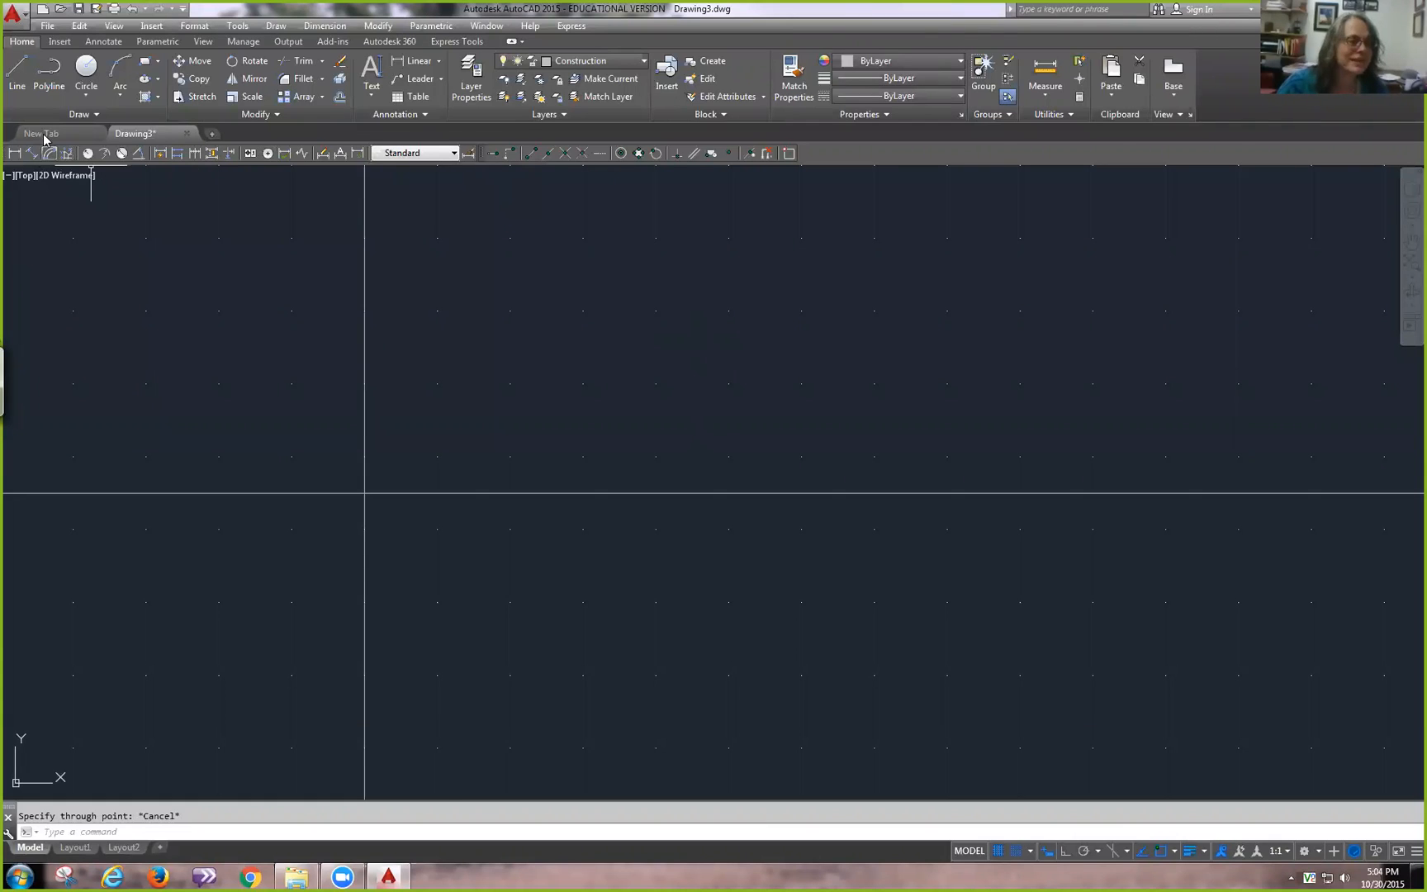
- Draw a construction line from the intersection of the two lines through the relative point at distance 2 and angle 30°
left_click(85, 114)
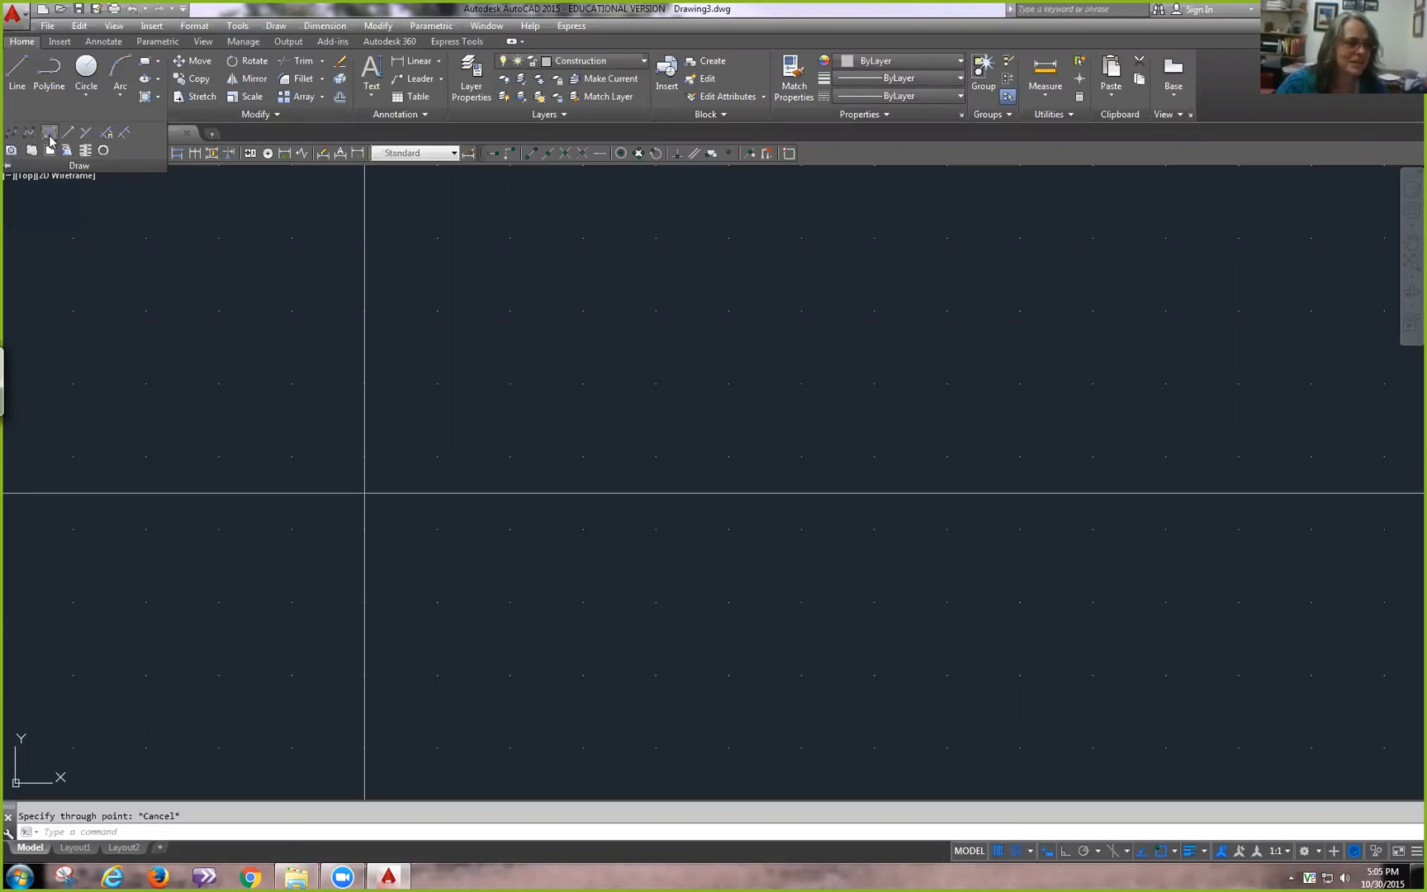
left_click(49, 134)
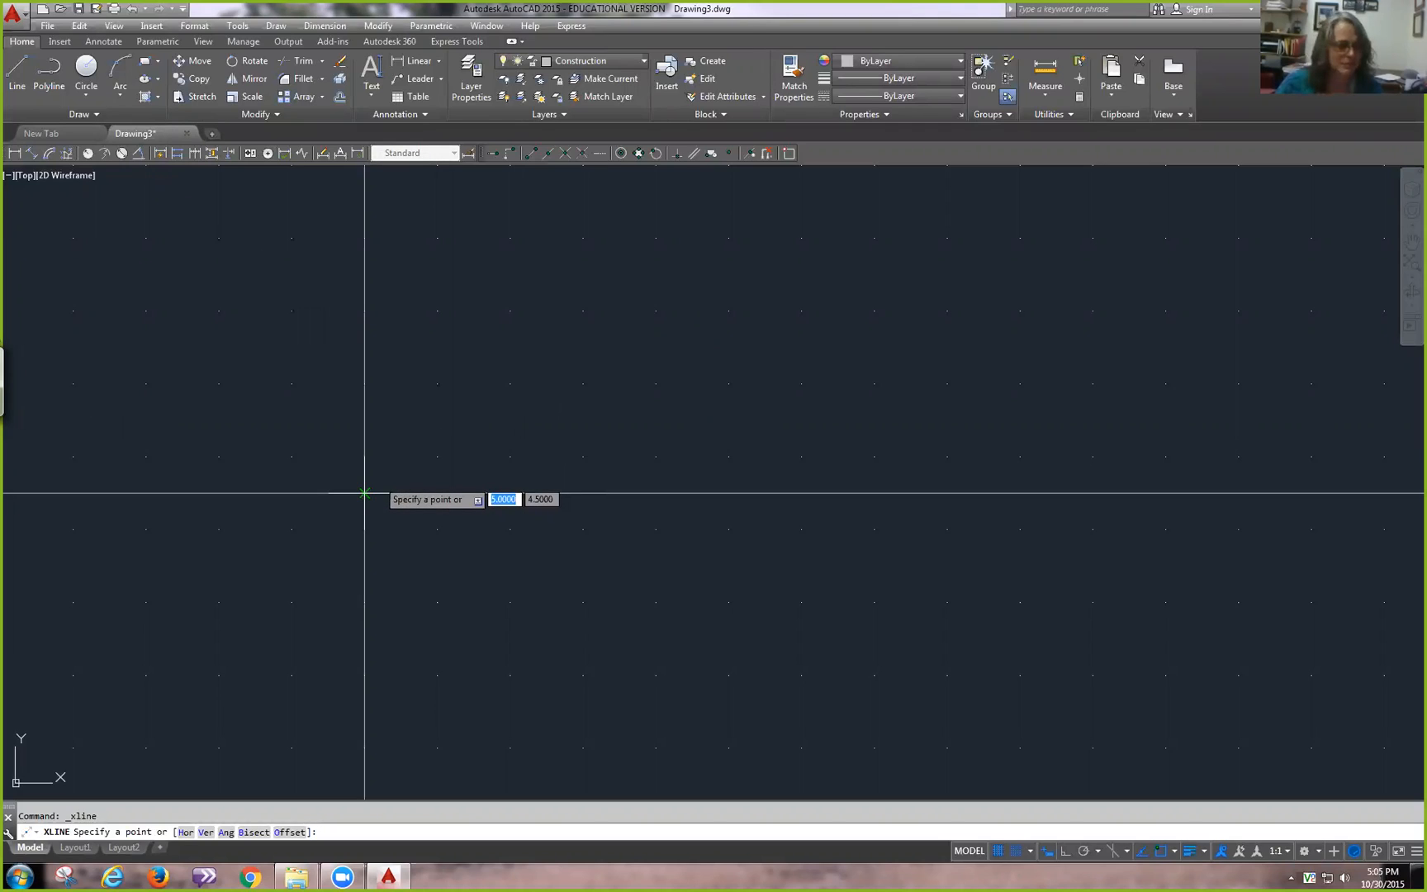
left_click(364, 493)
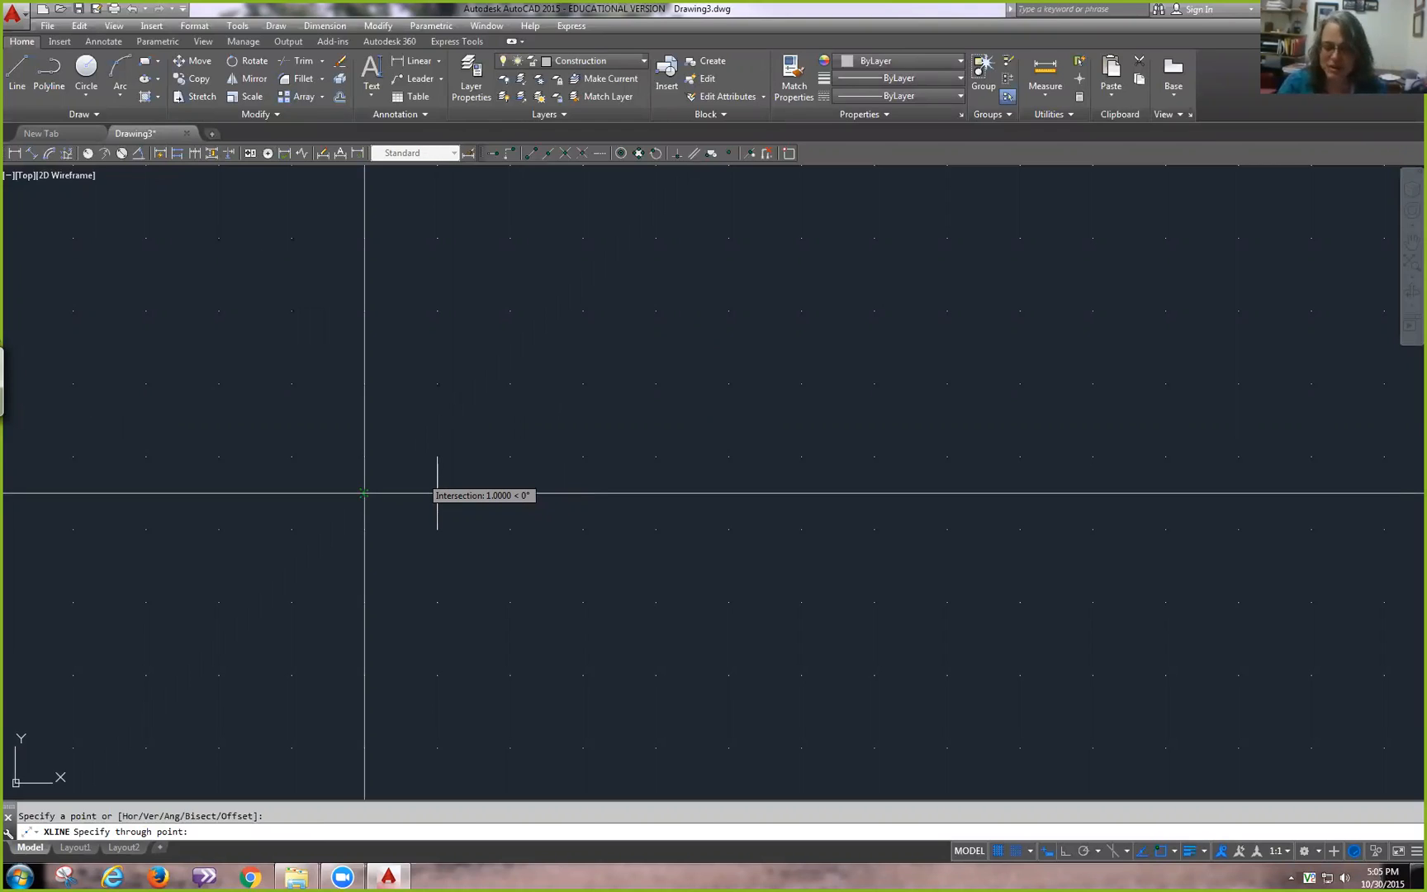
type("2")
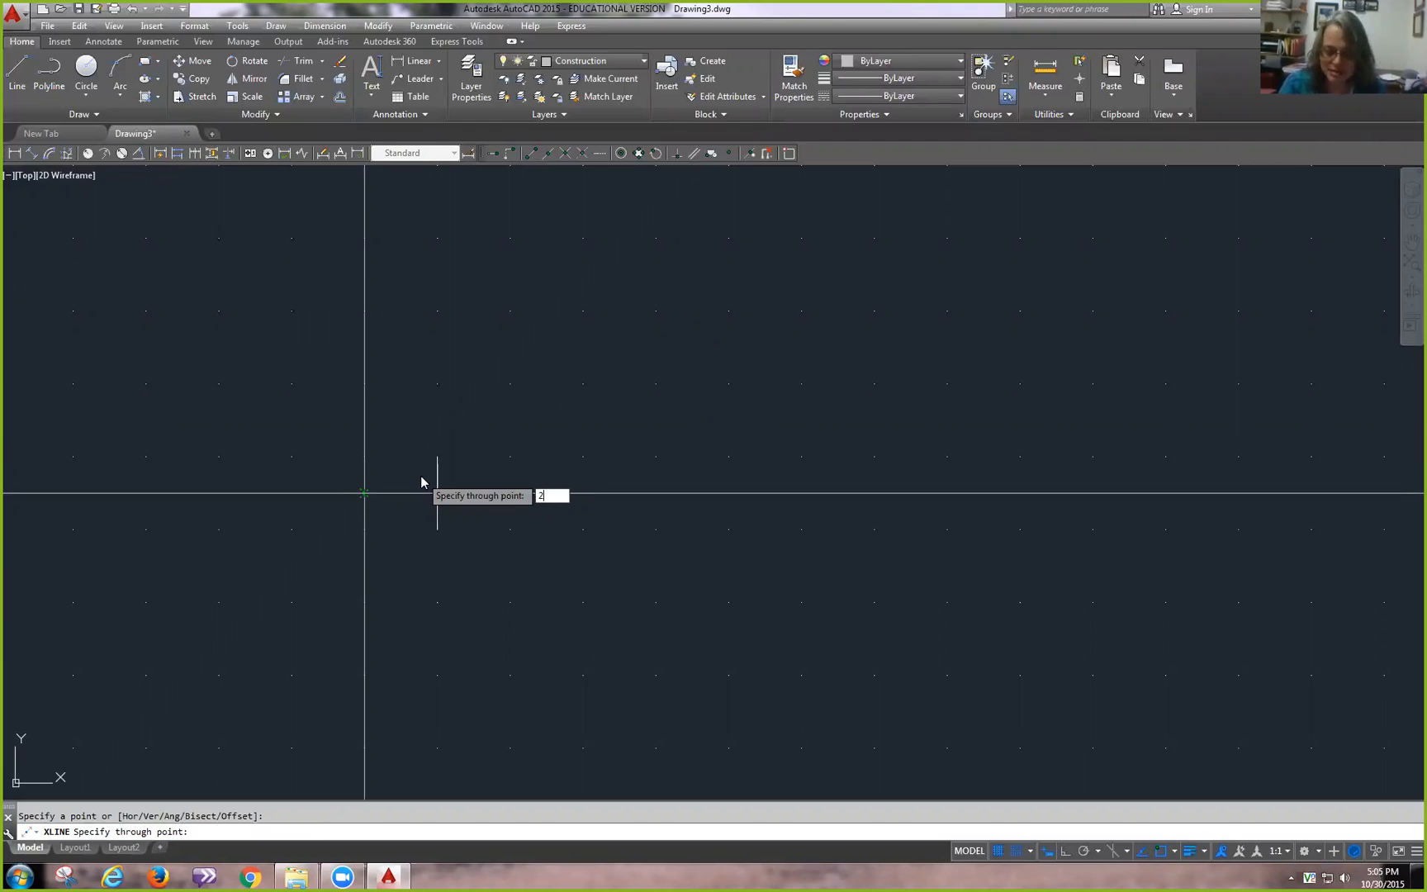
key("Tab")
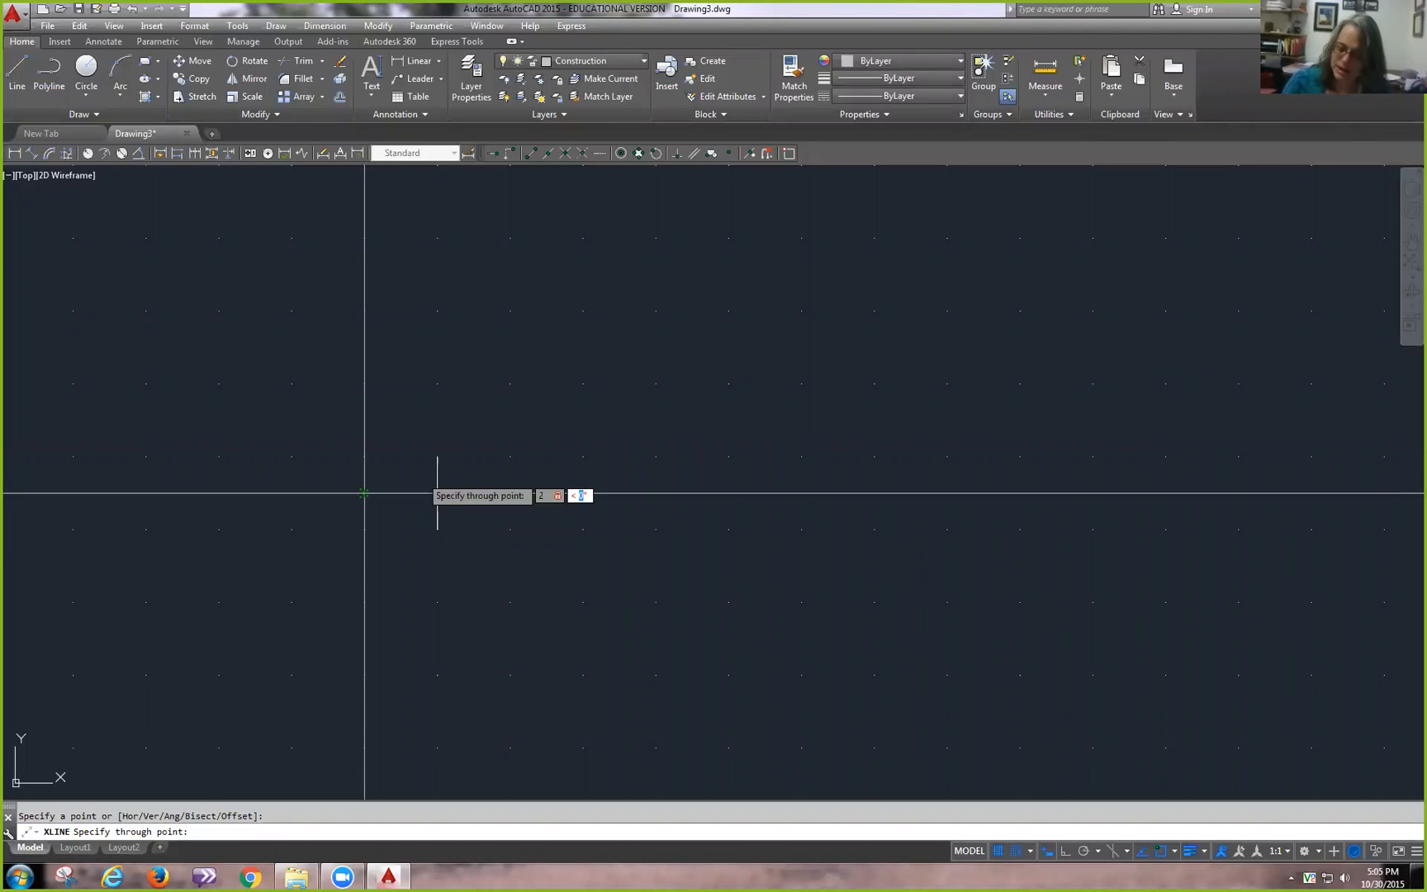
type("30")
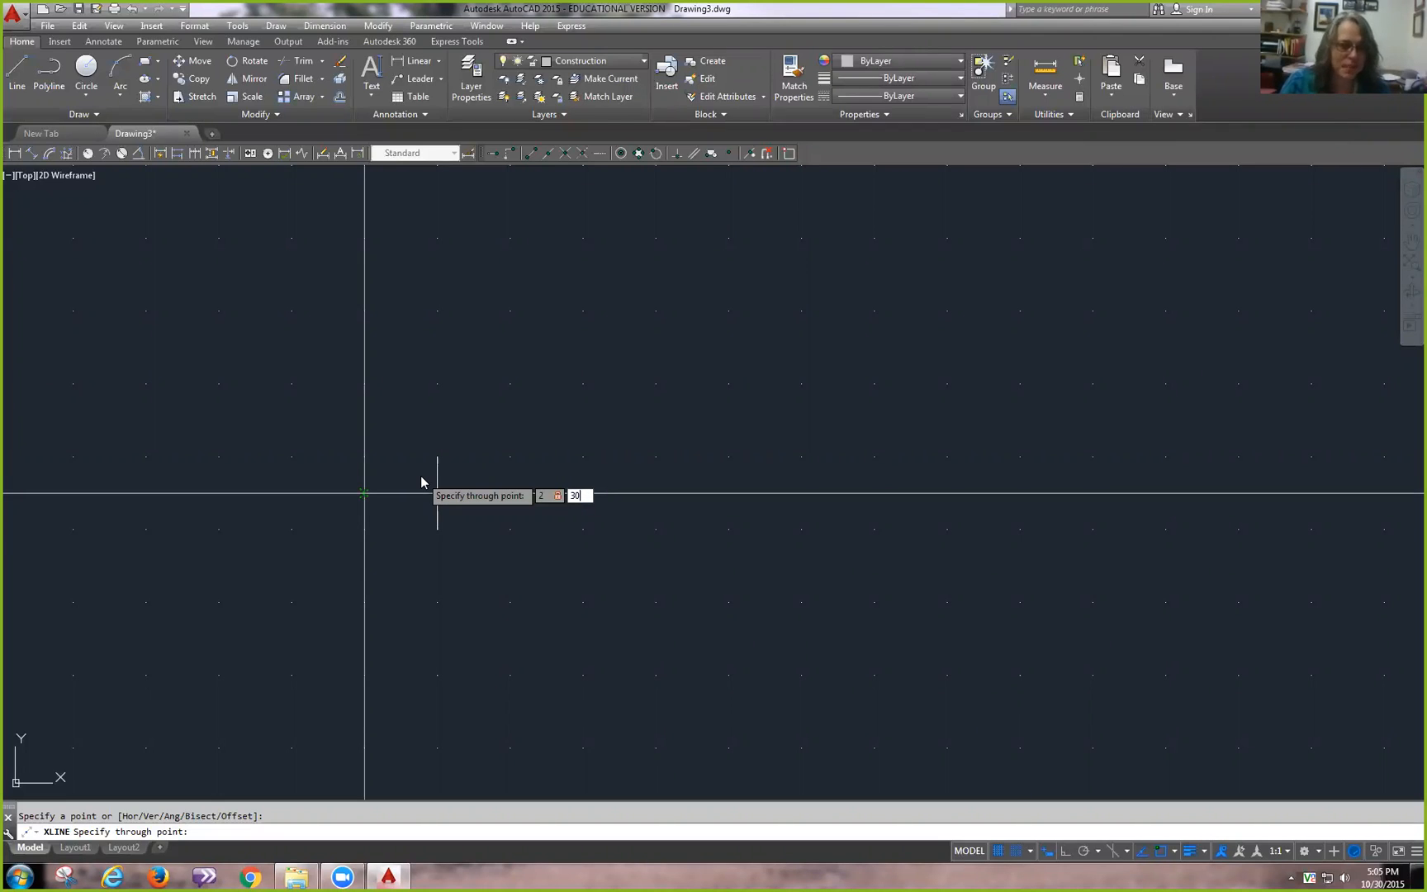
key("Return")
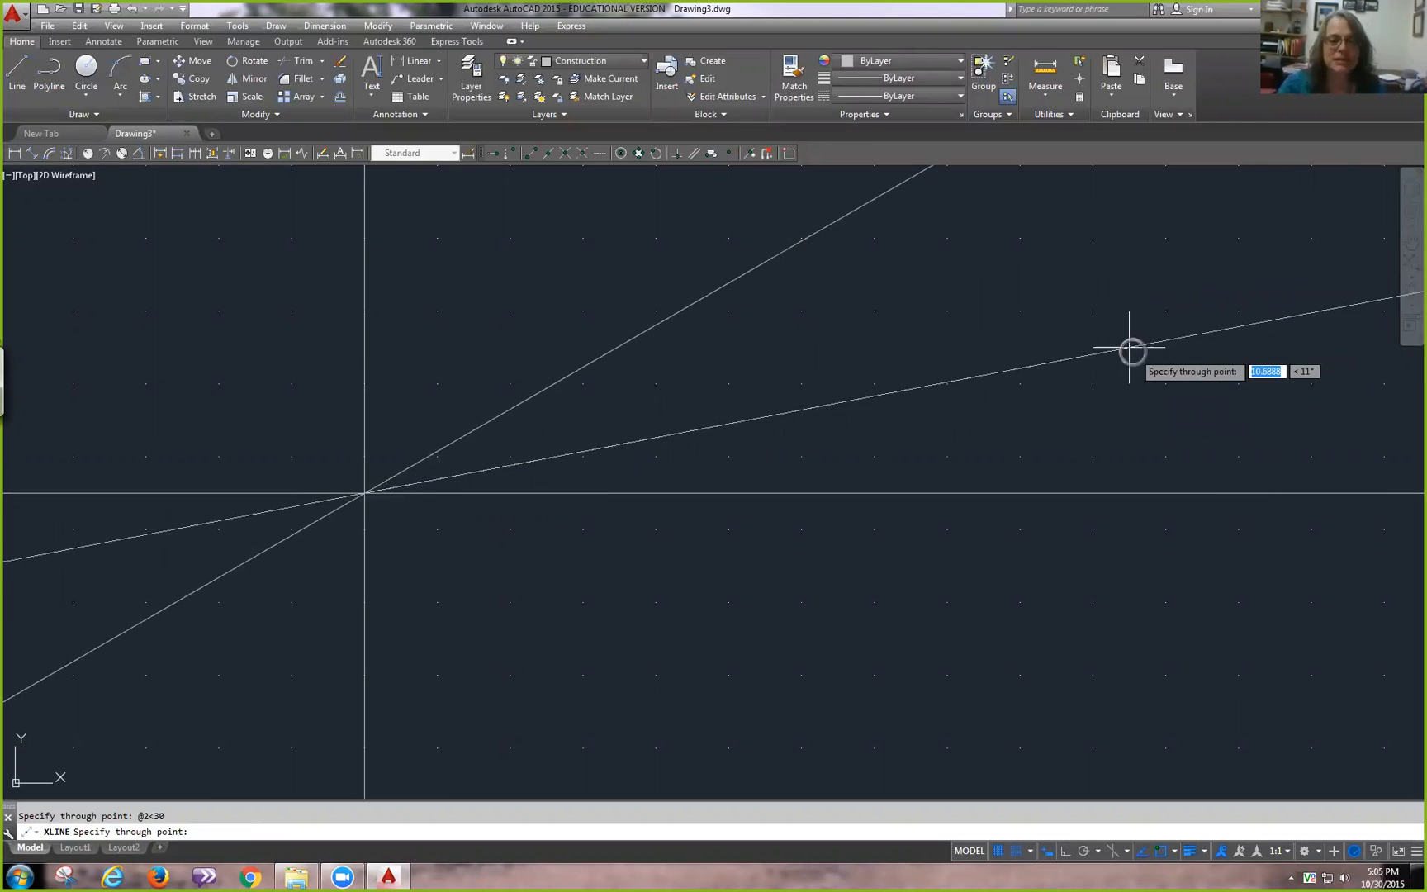
key("Return")
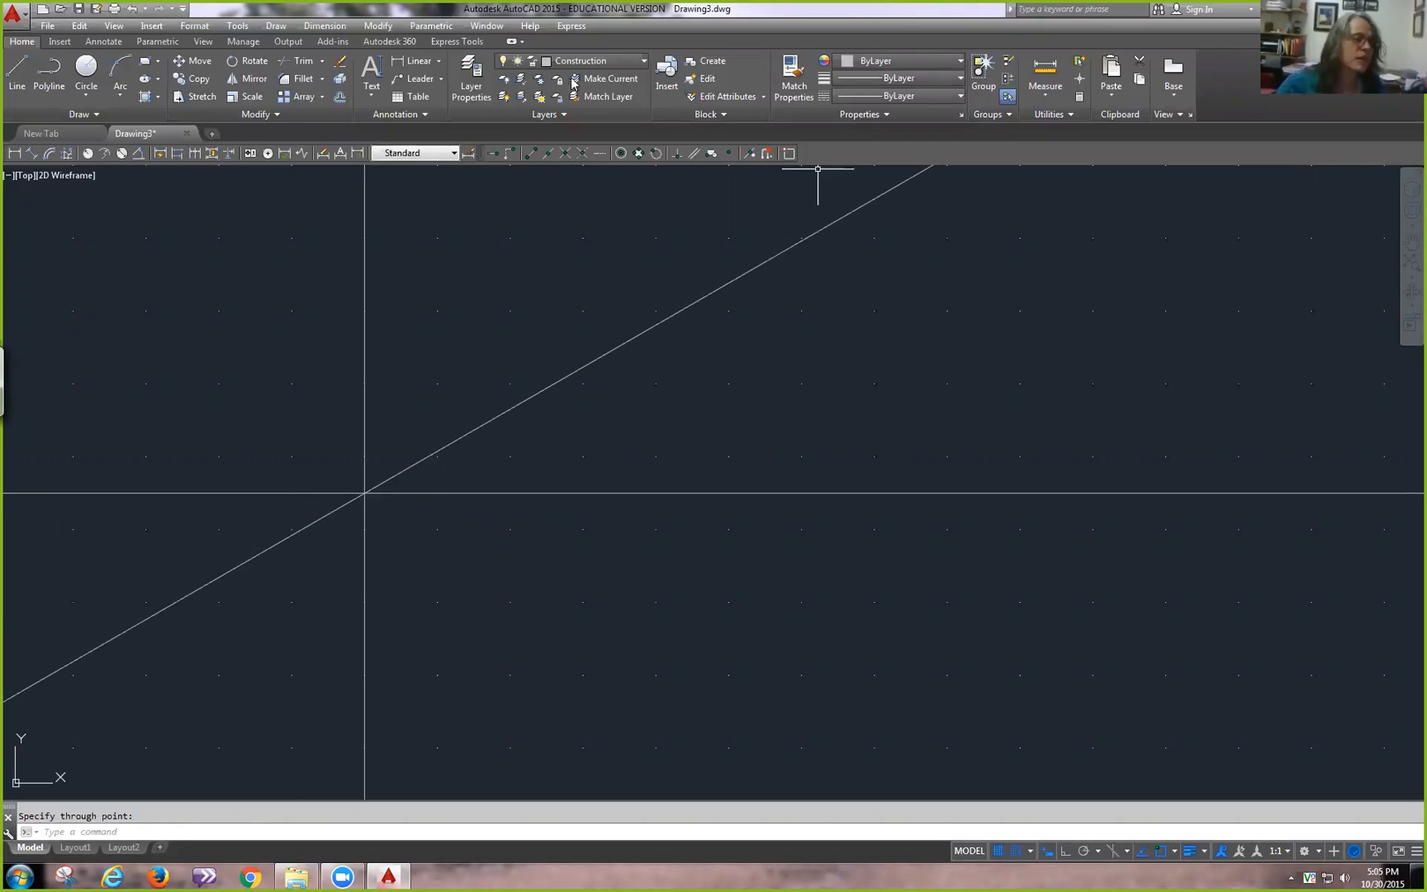
- Draw a construction circle of radius 0.75 centred on the intersection of the three construction lines
left_click(86, 68)
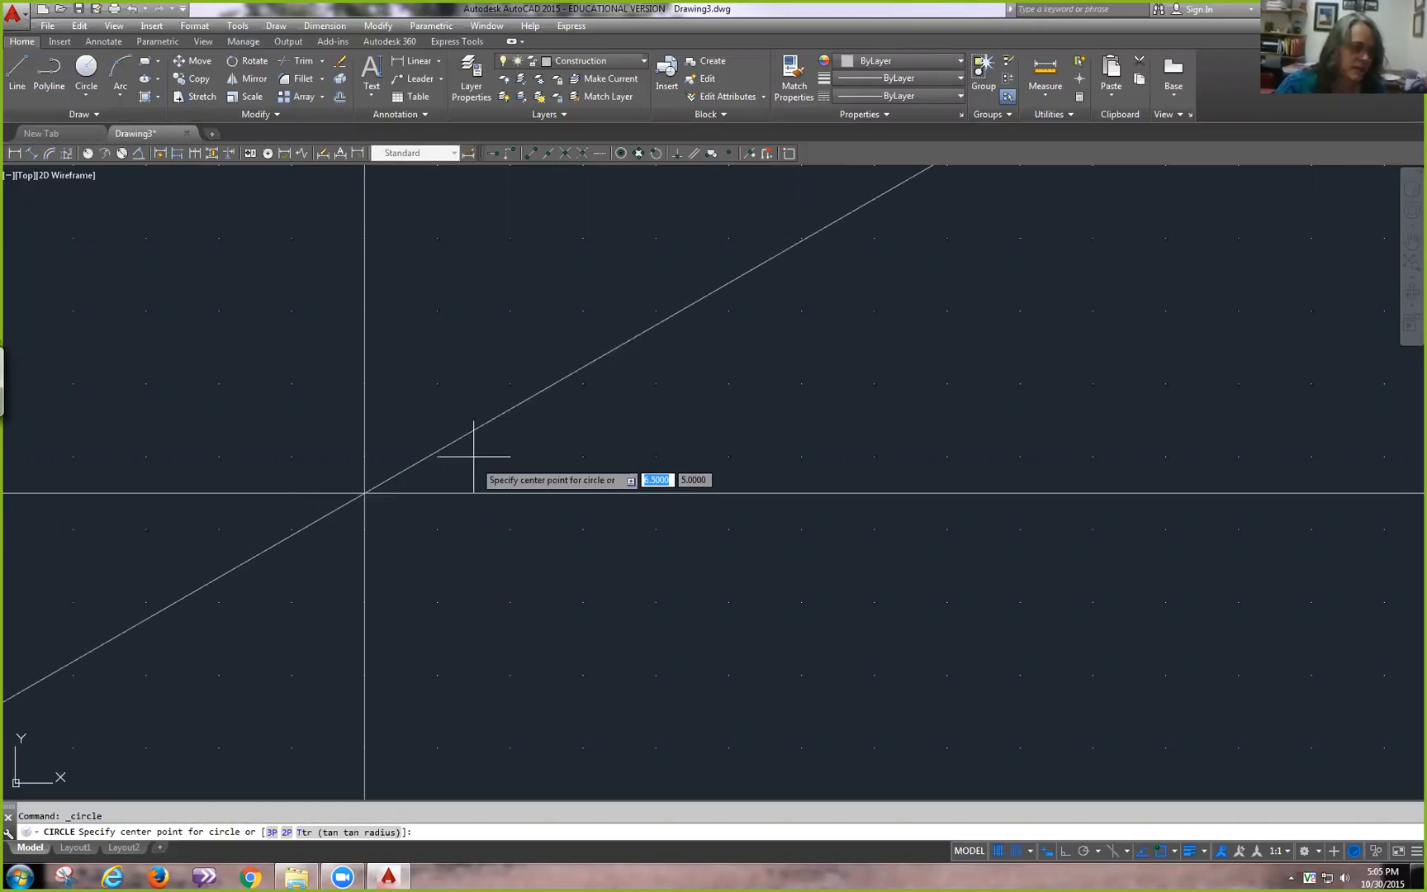
left_click(364, 493)
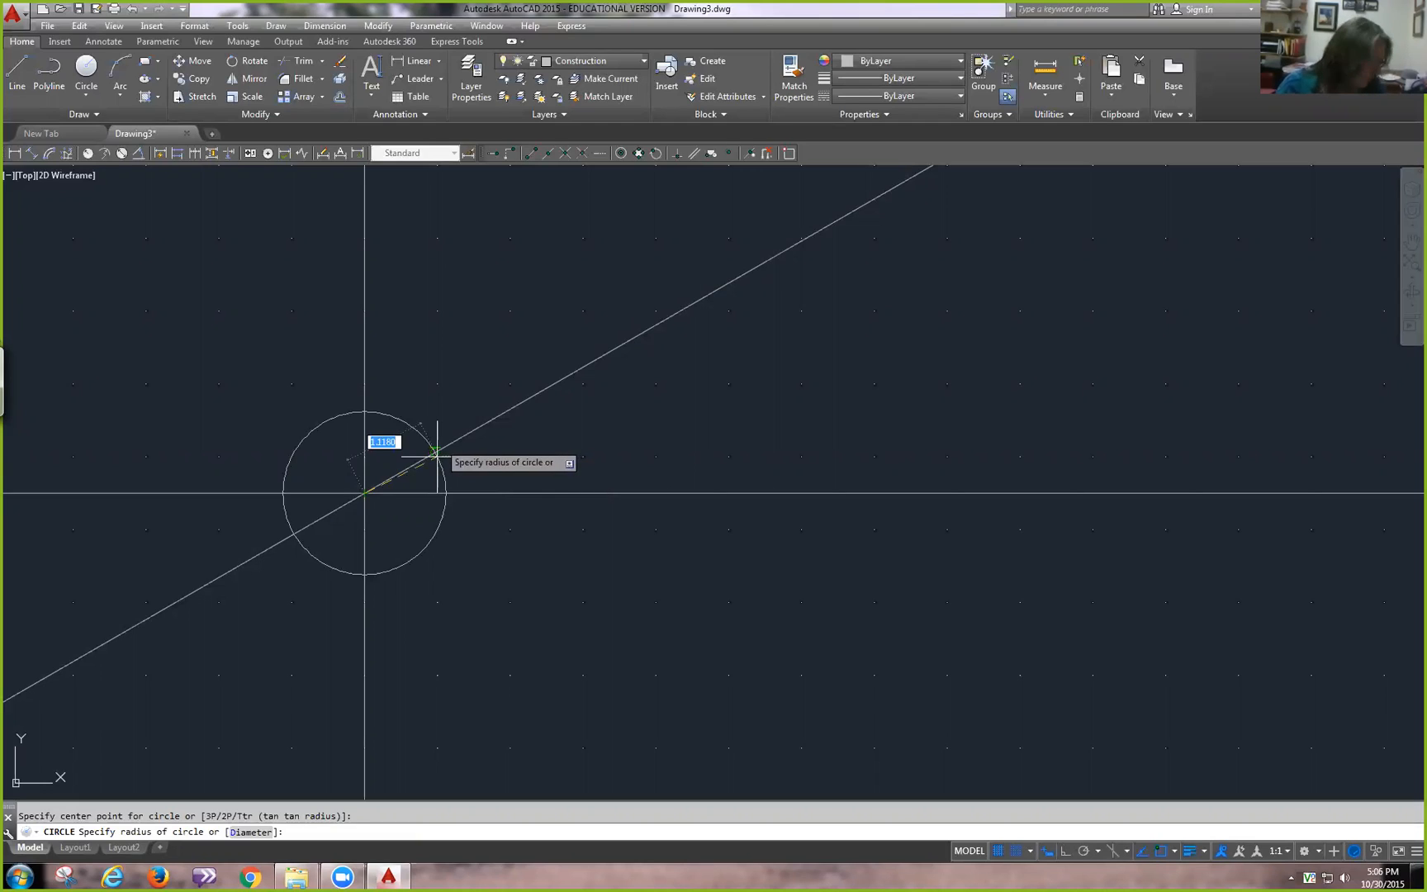
type("0.7")
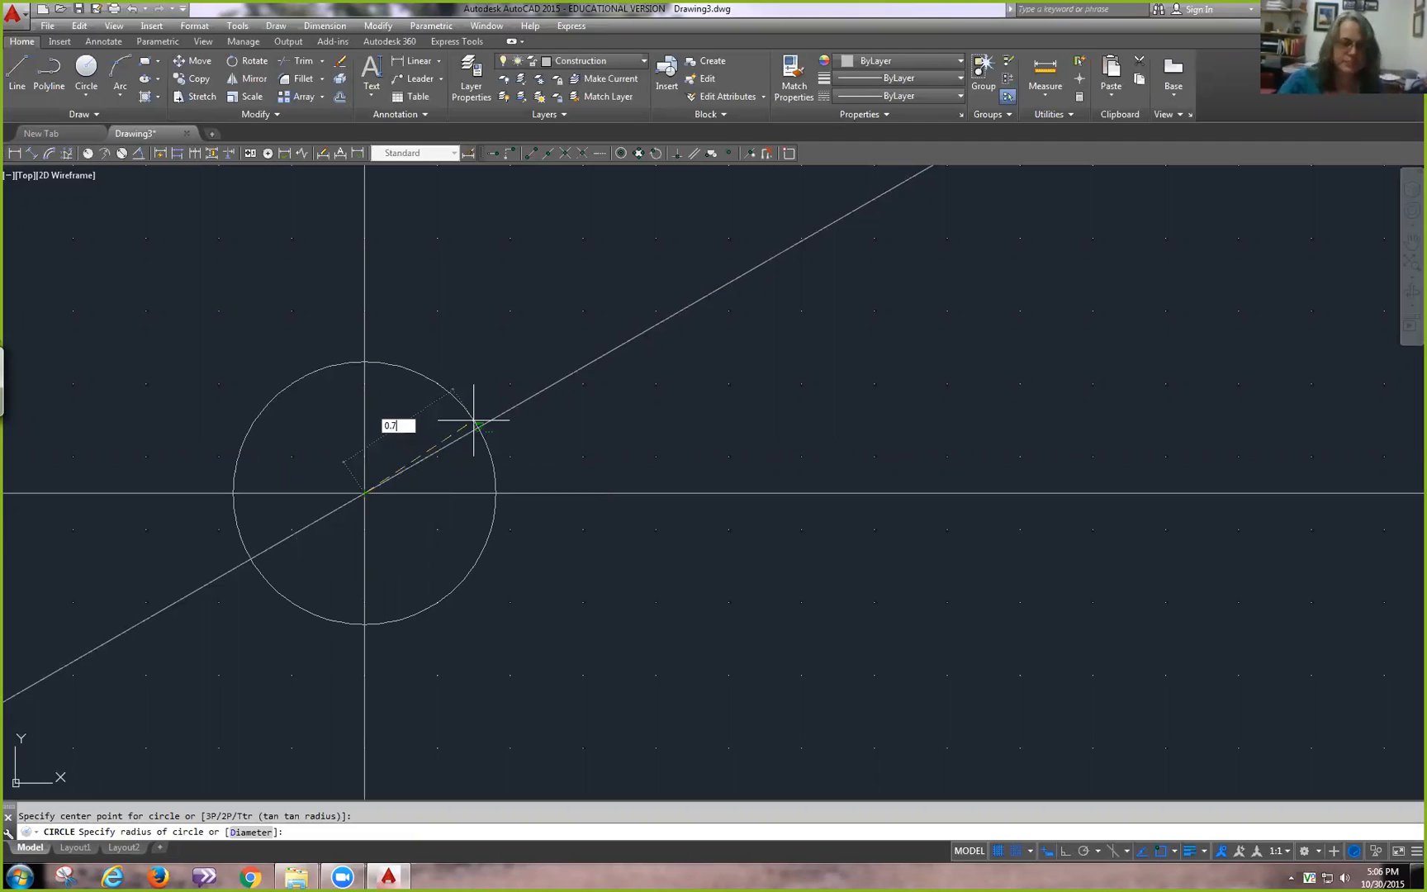
type("5")
key("Return")
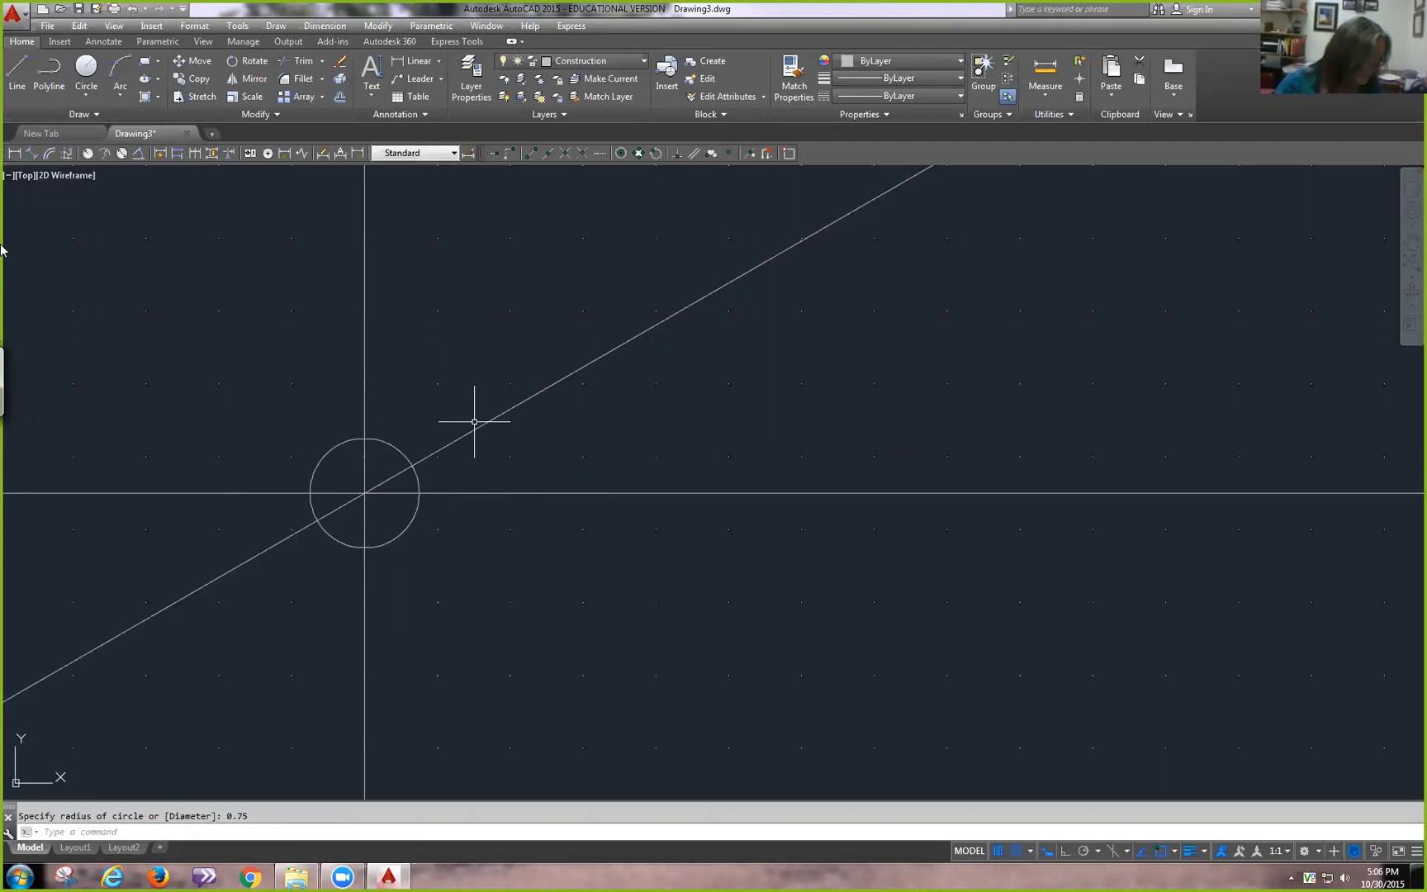
- Draw two more concentric construction circles of radius 1.25 and 2.00 centred on the construction lines' intersection
left_click(96, 86)
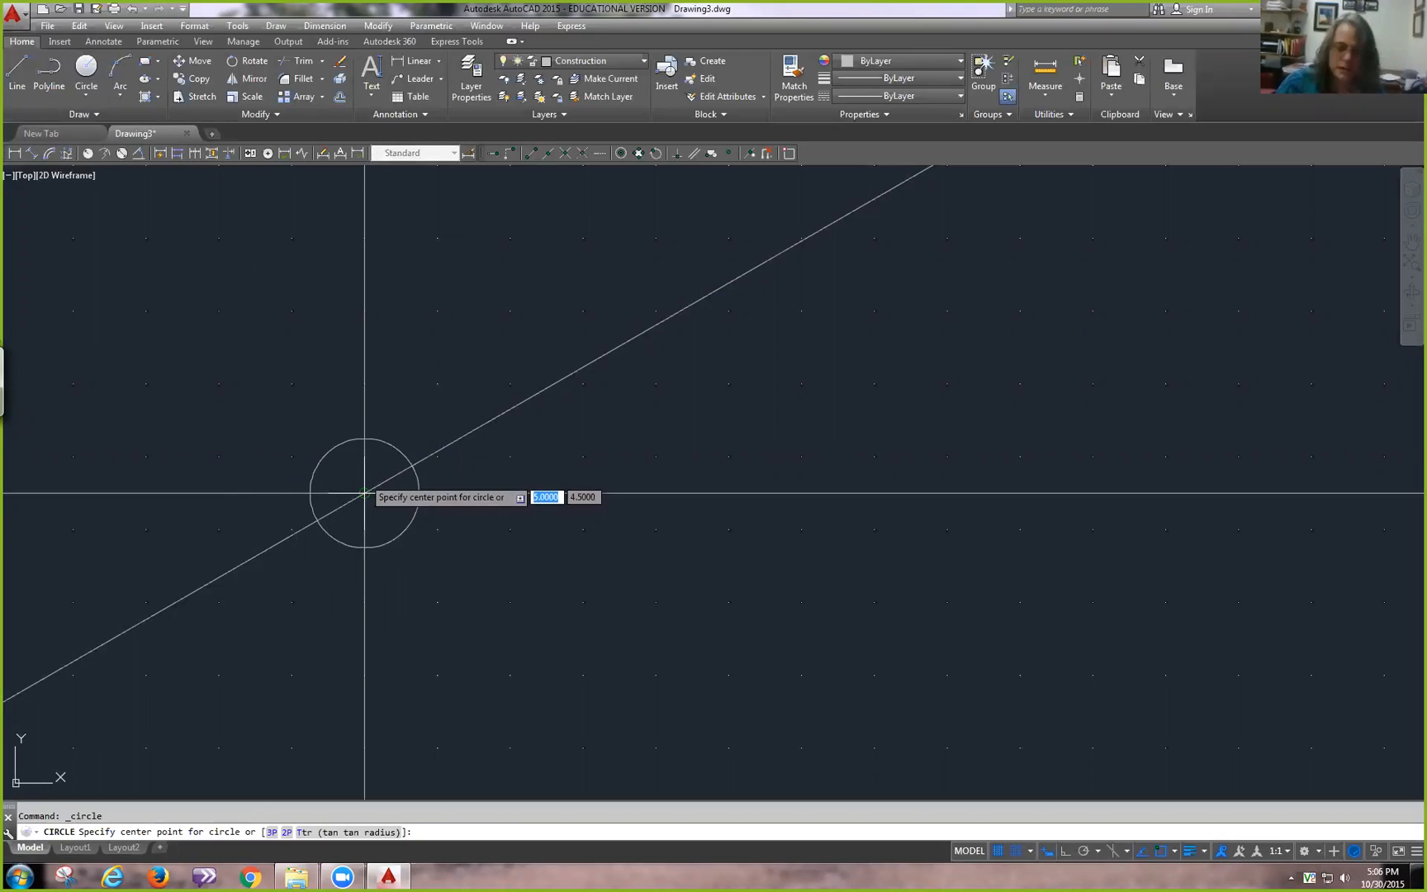
left_click(365, 494)
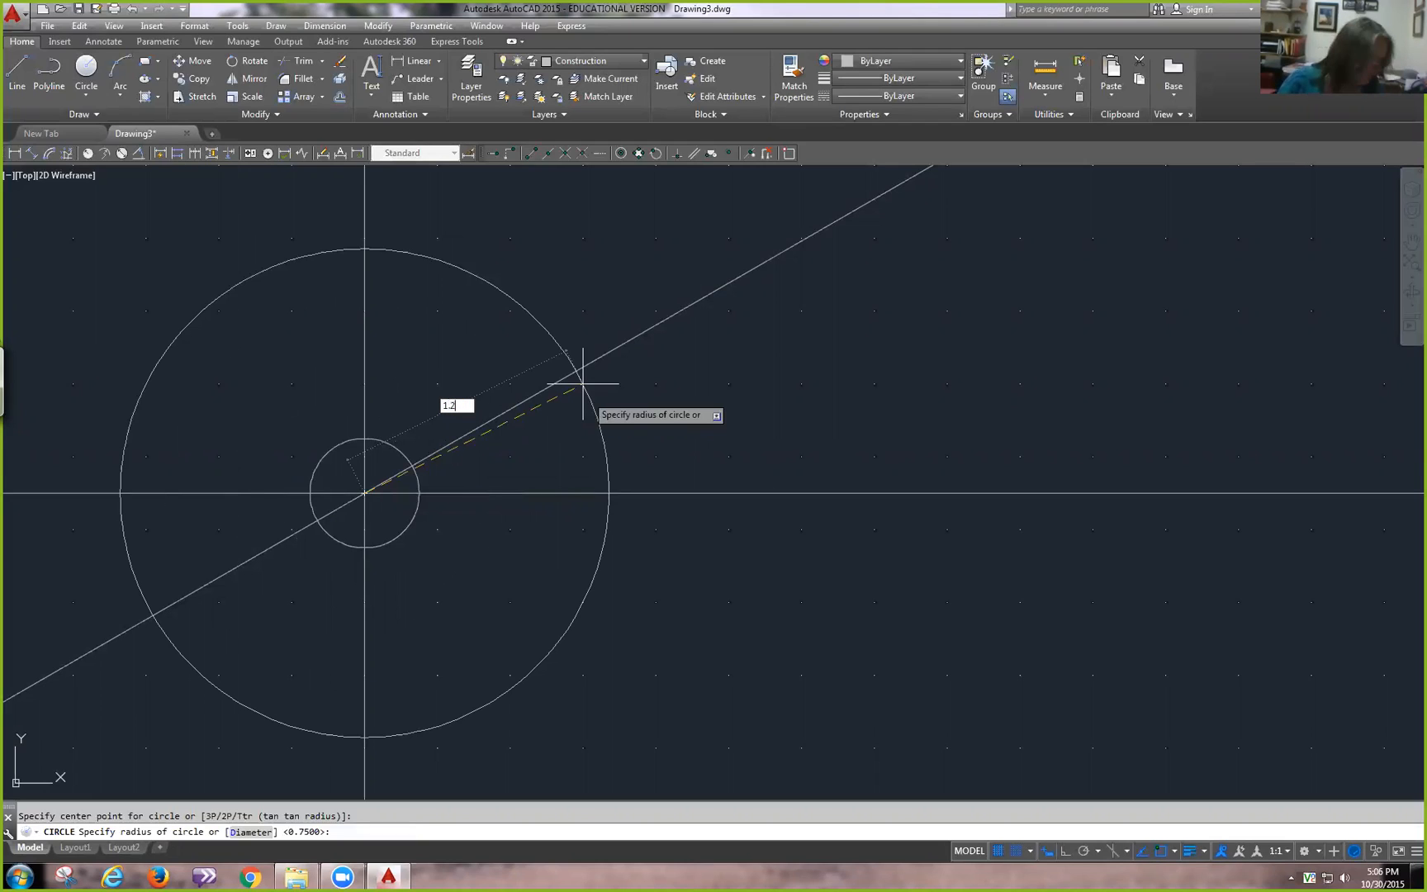
key("Return")
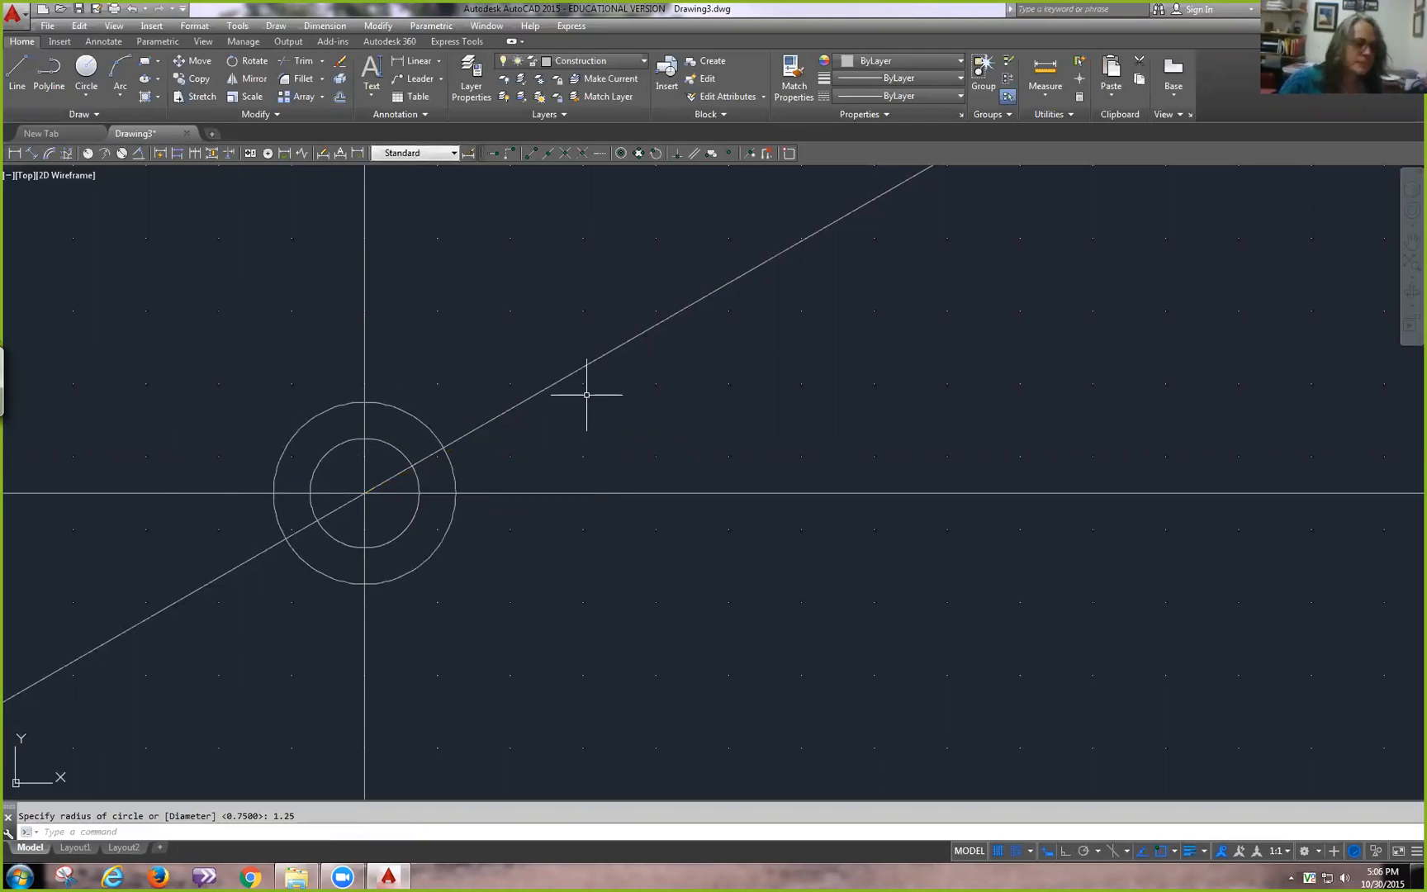
left_click(86, 68)
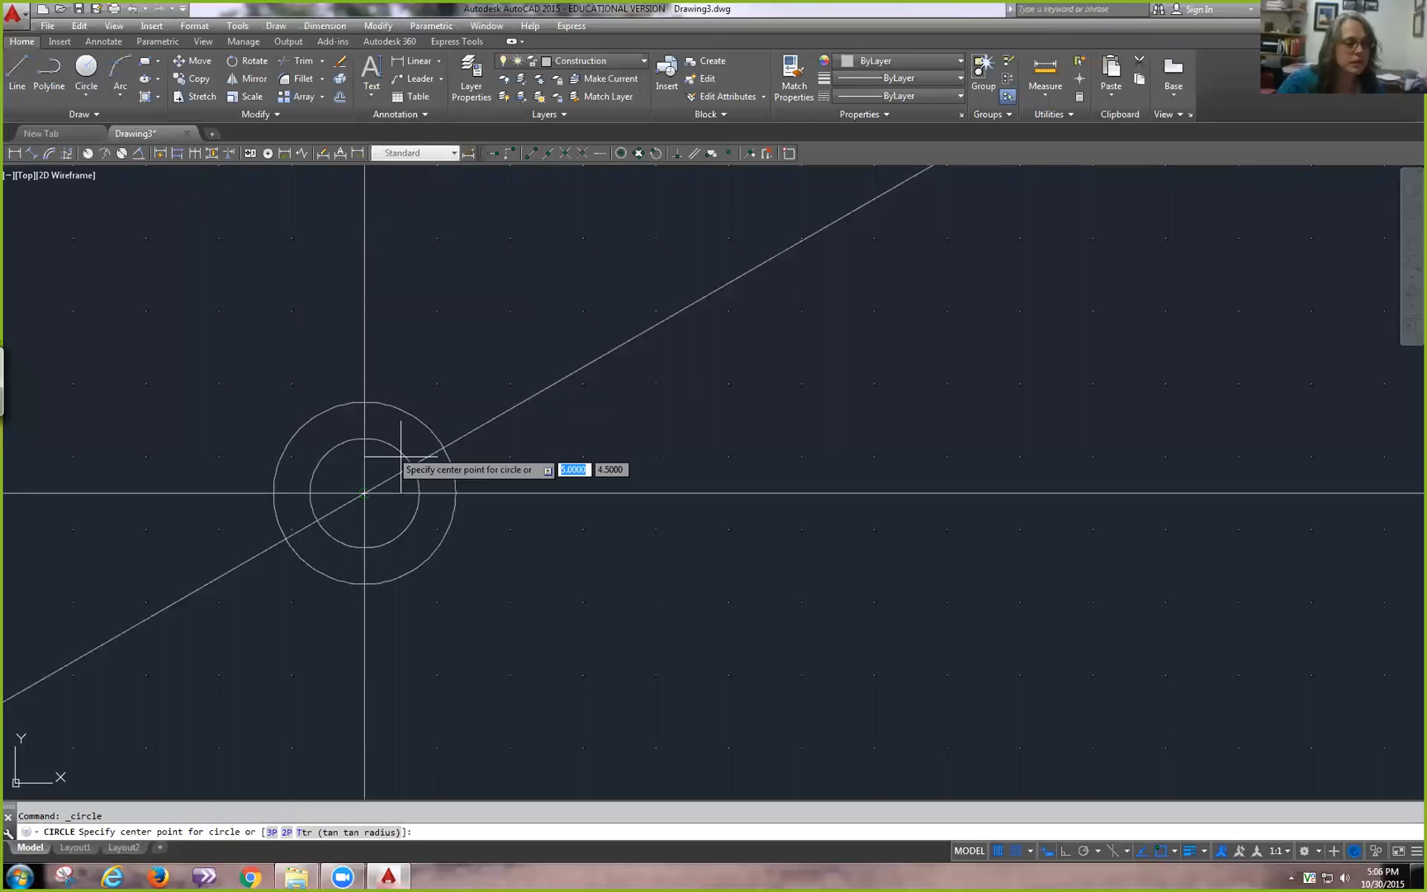
left_click(364, 493)
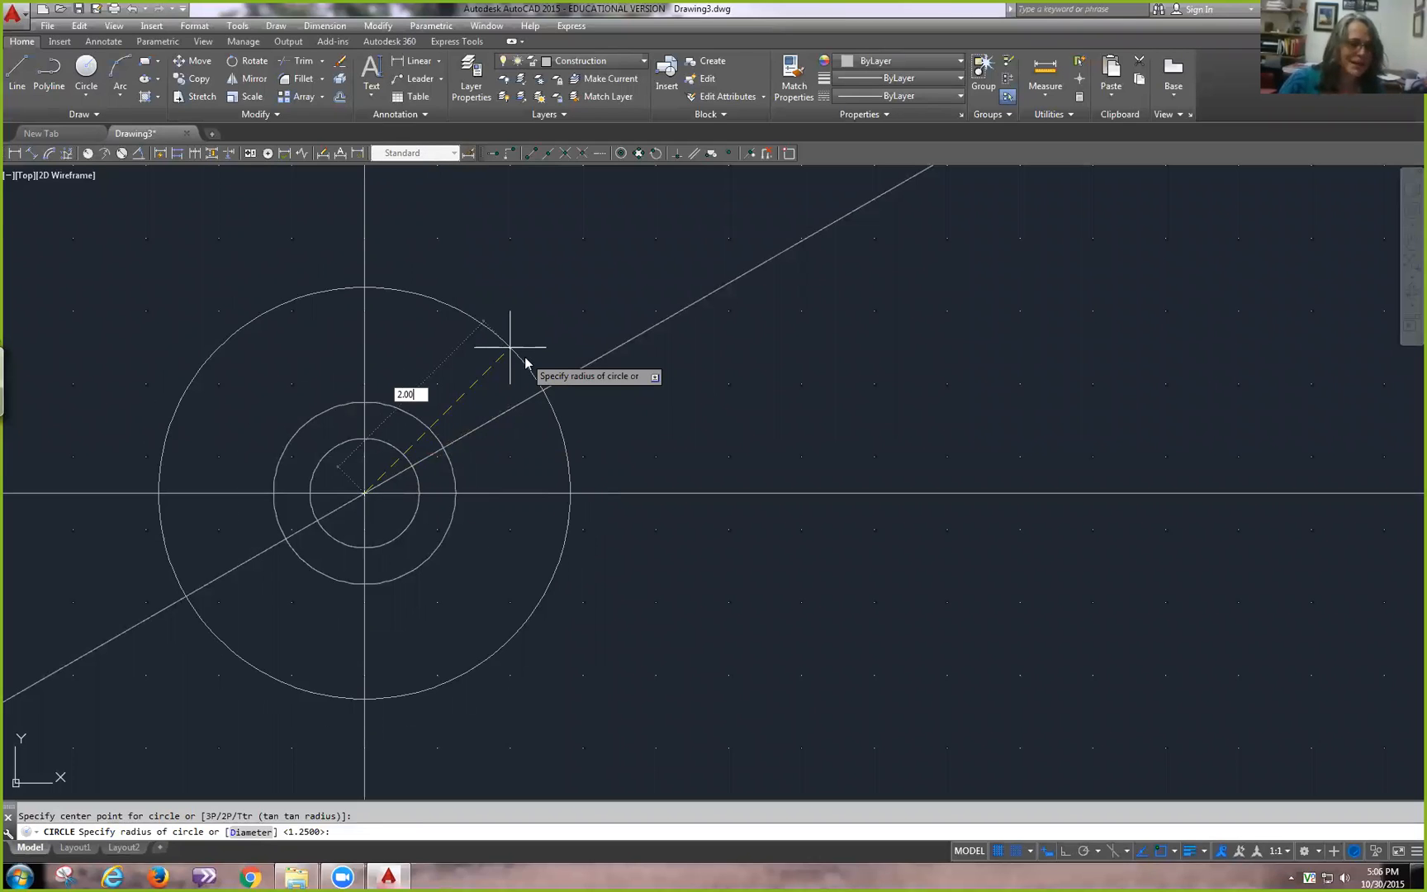
key("Return")
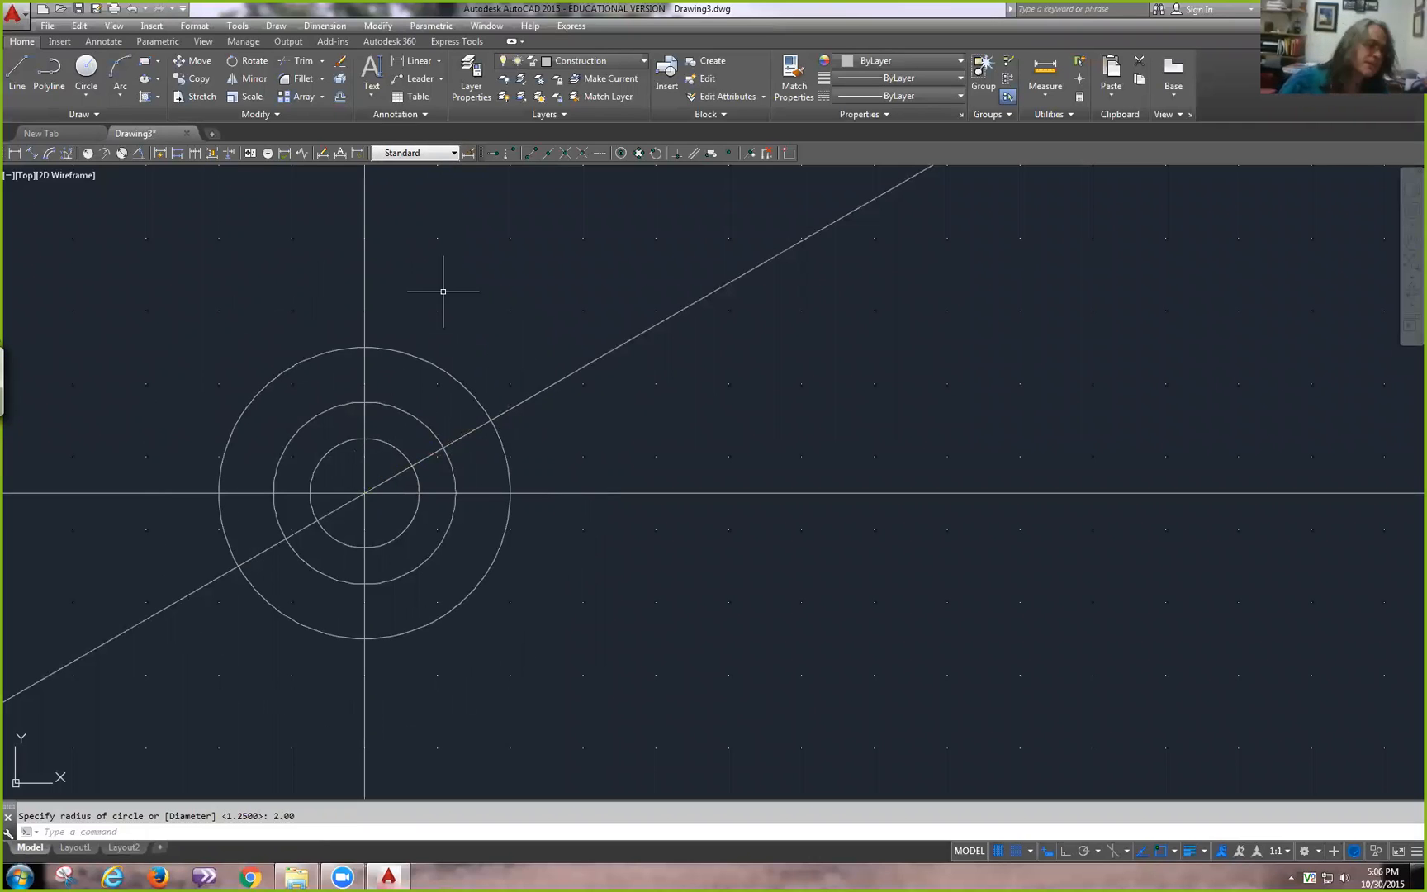
- Draw two outer concentric construction circles of radius 4.00 and 4.5 from the same centre intersection
left_click(106, 79)
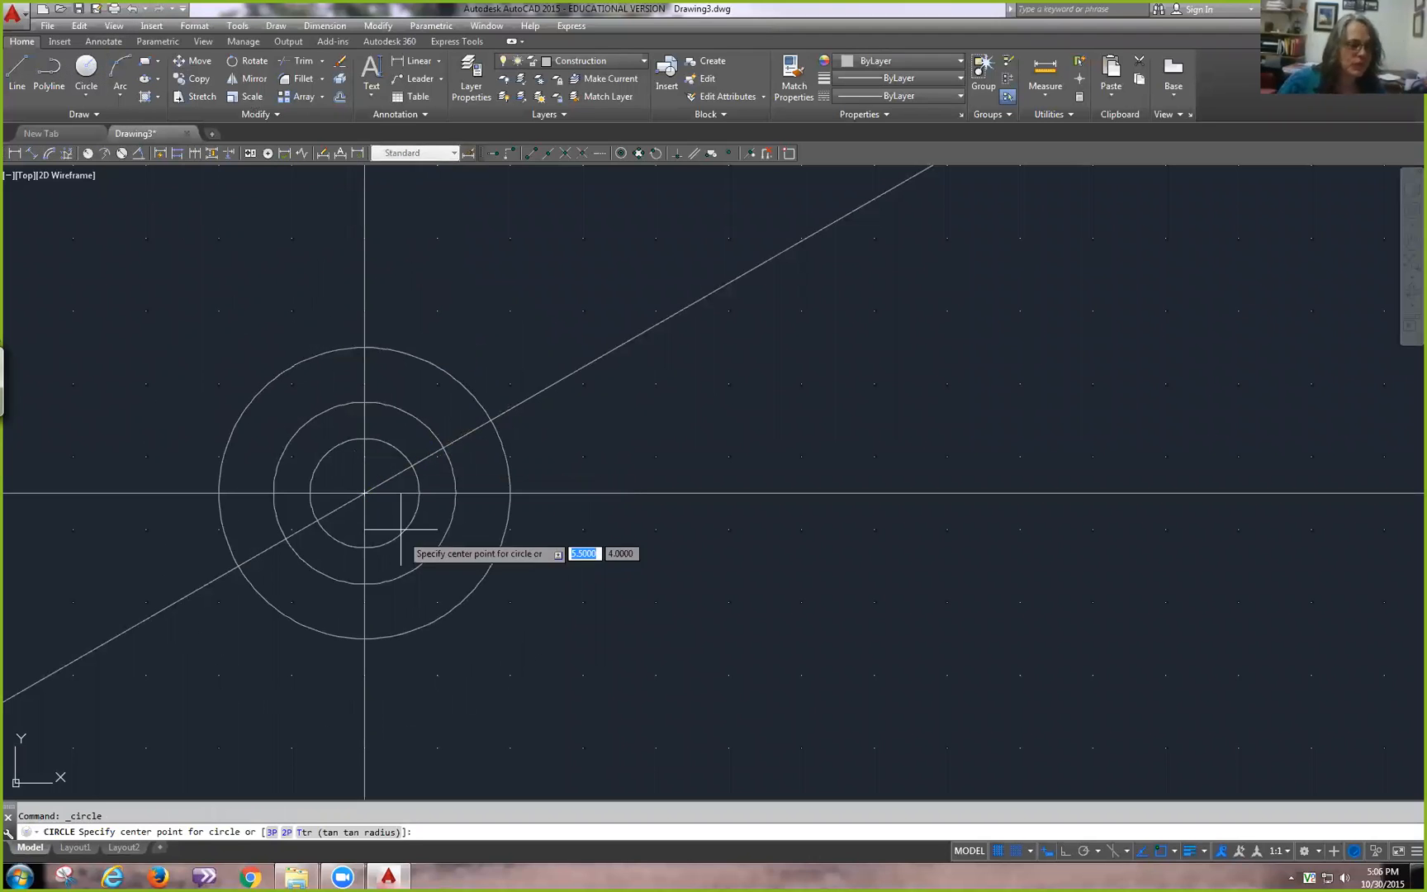
left_click(364, 493)
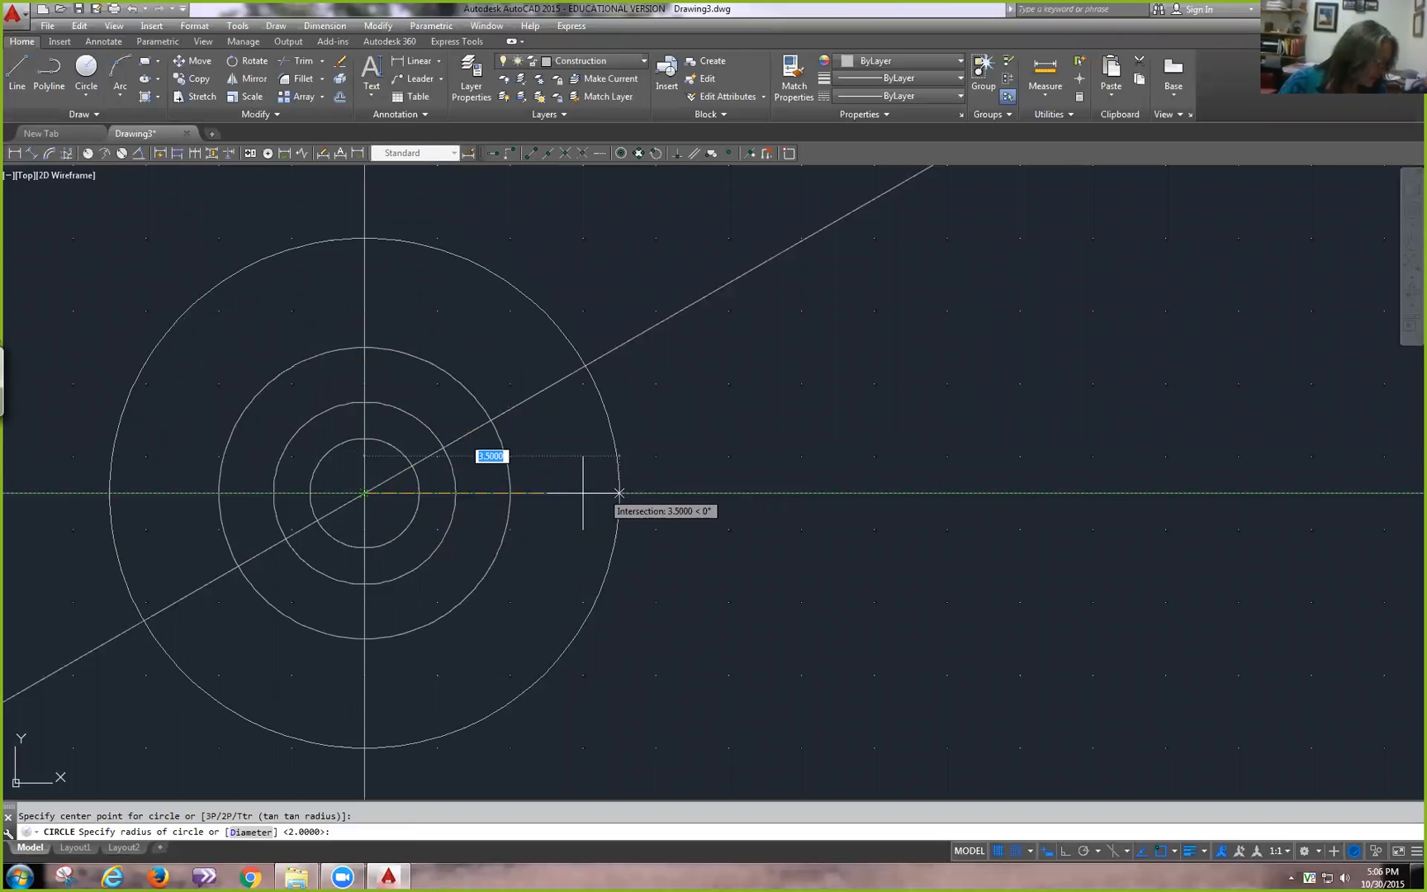
type("4.00")
key("Return")
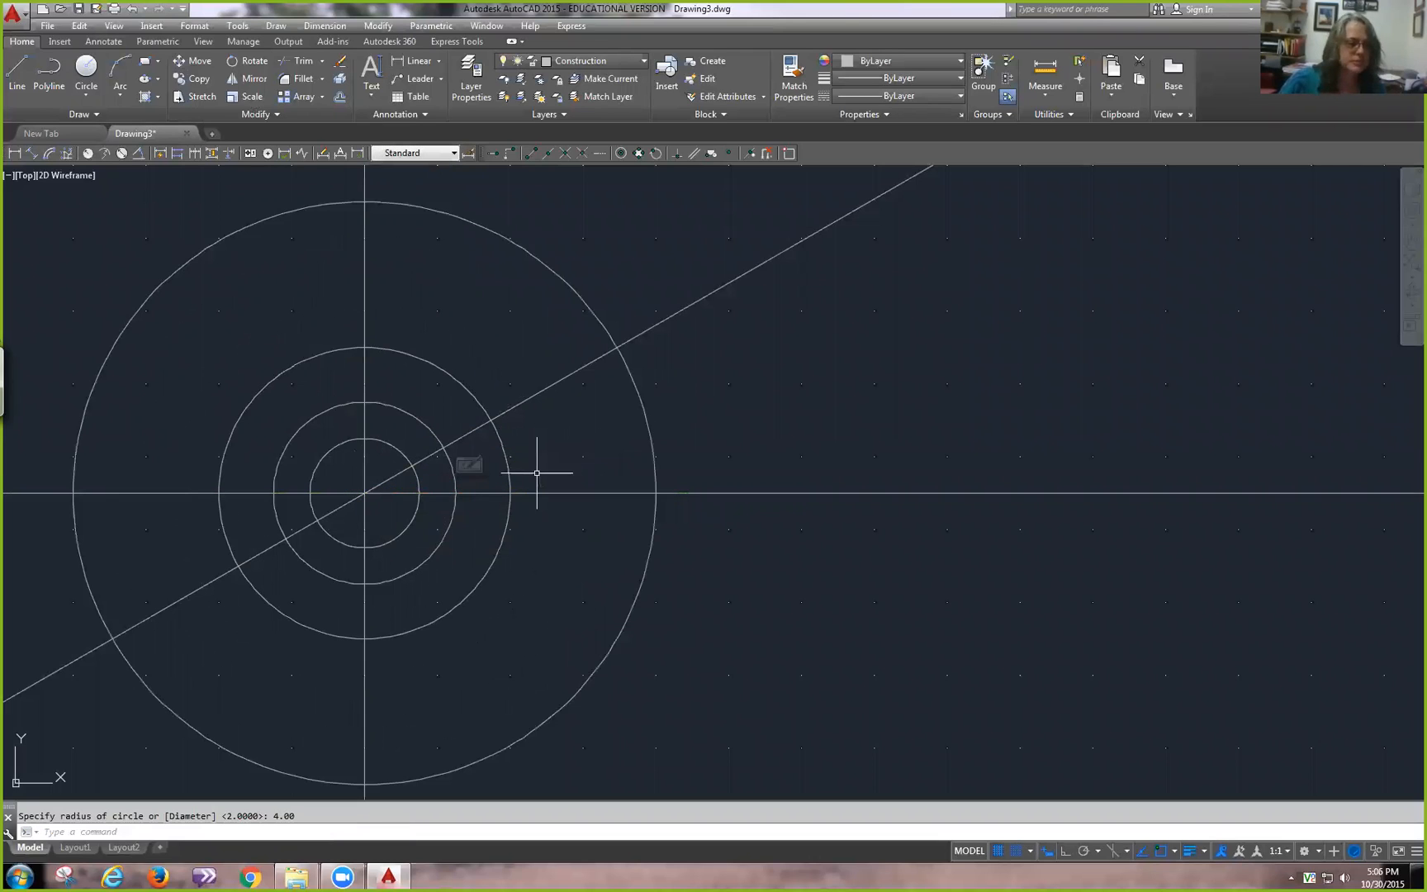
left_click(87, 68)
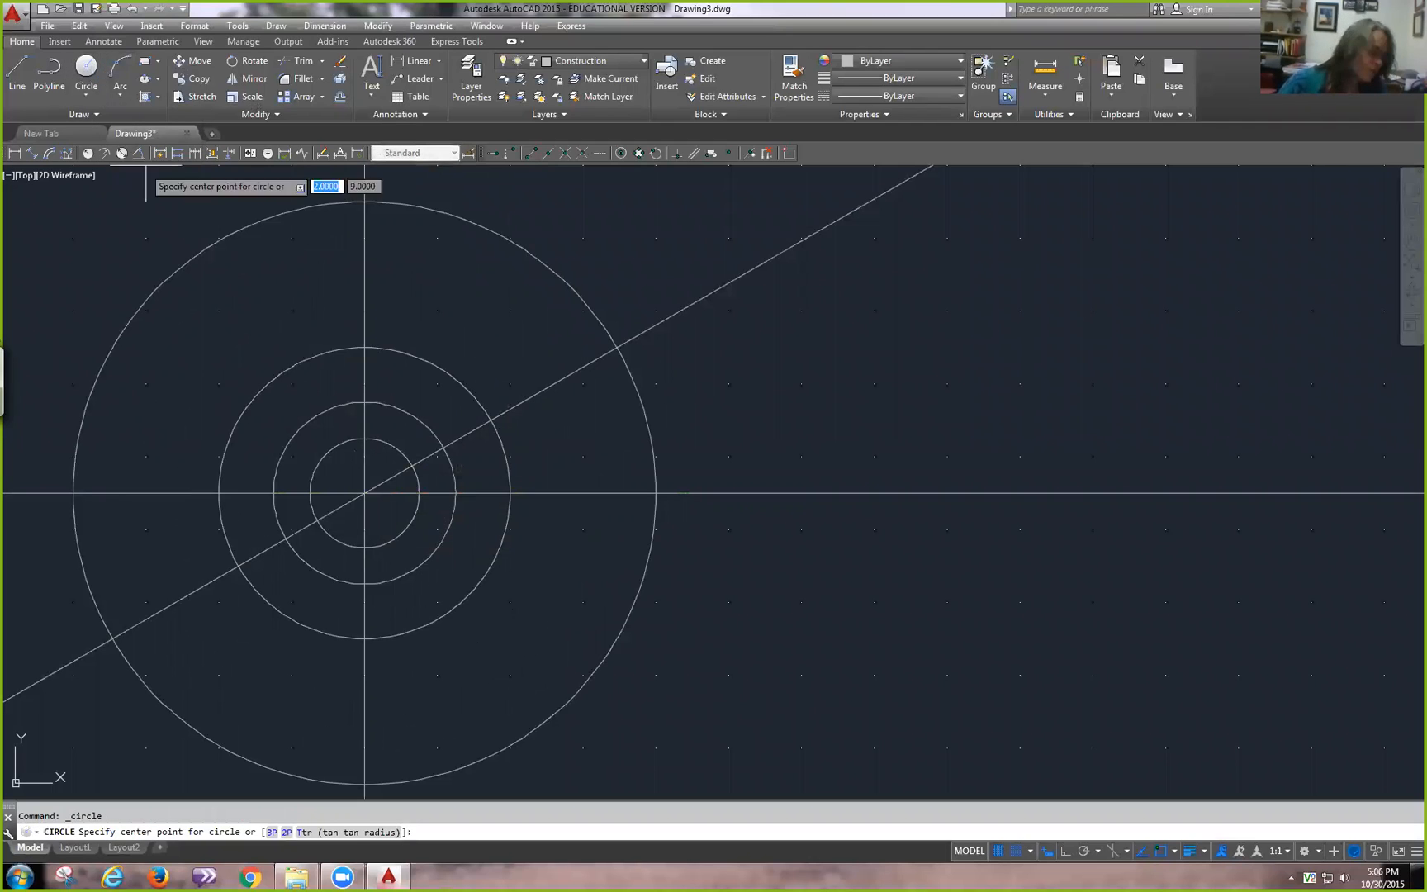
left_click(364, 493)
type("4.5")
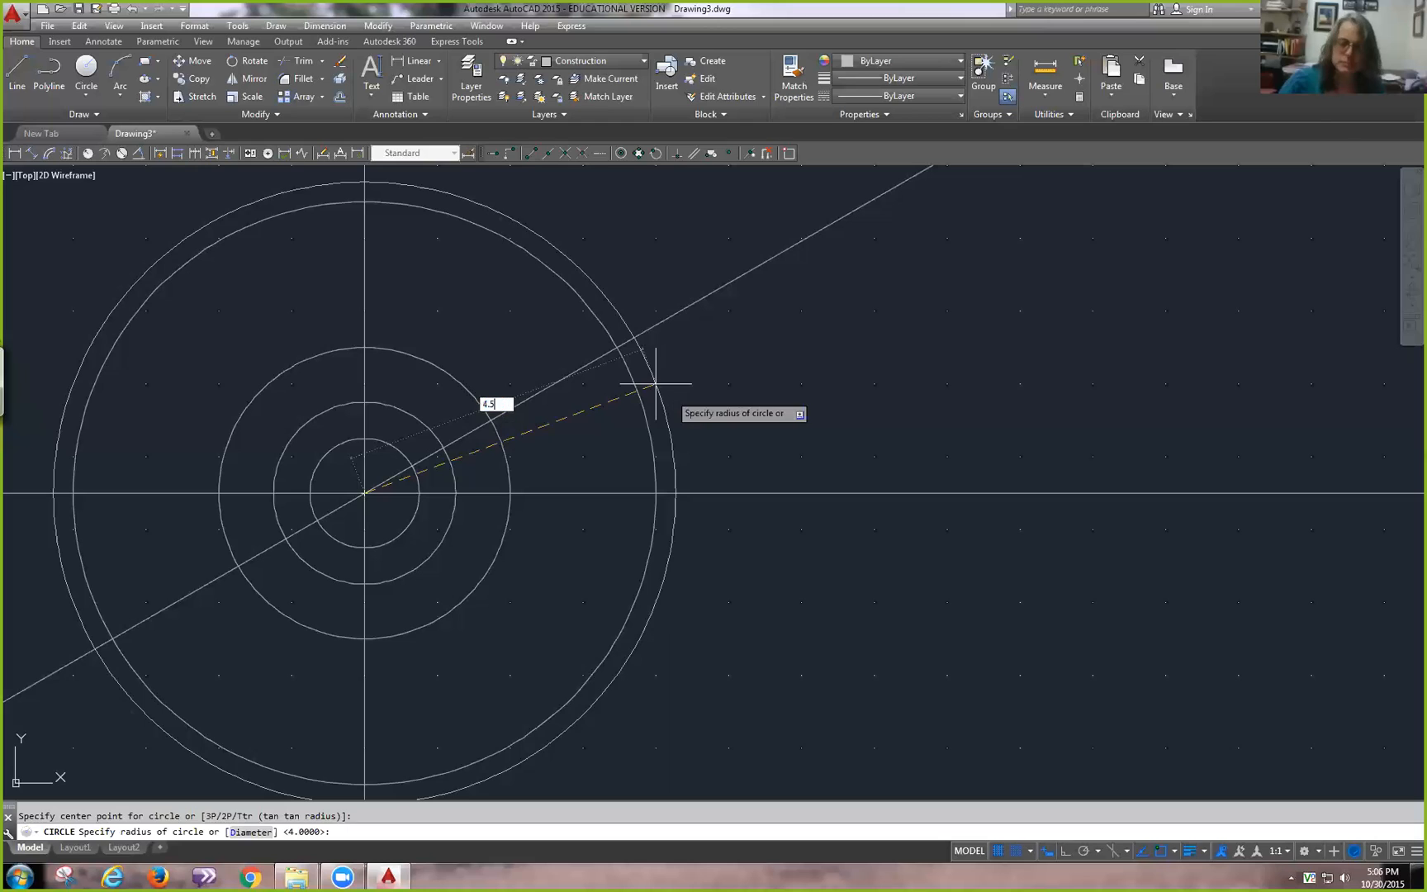
key("Return")
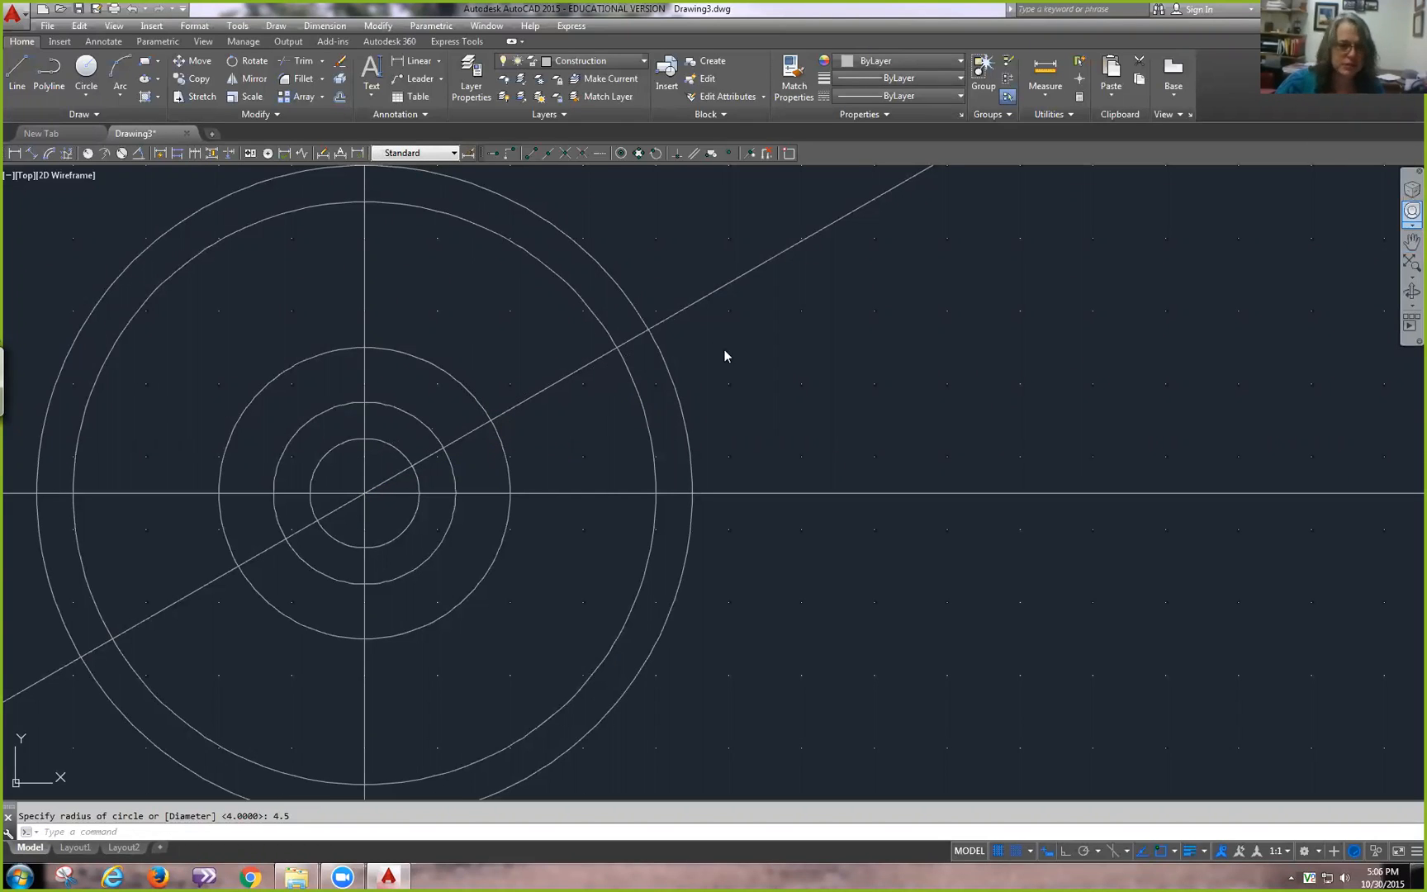
- Make Object_Lines the current layer
left_click(1412, 211)
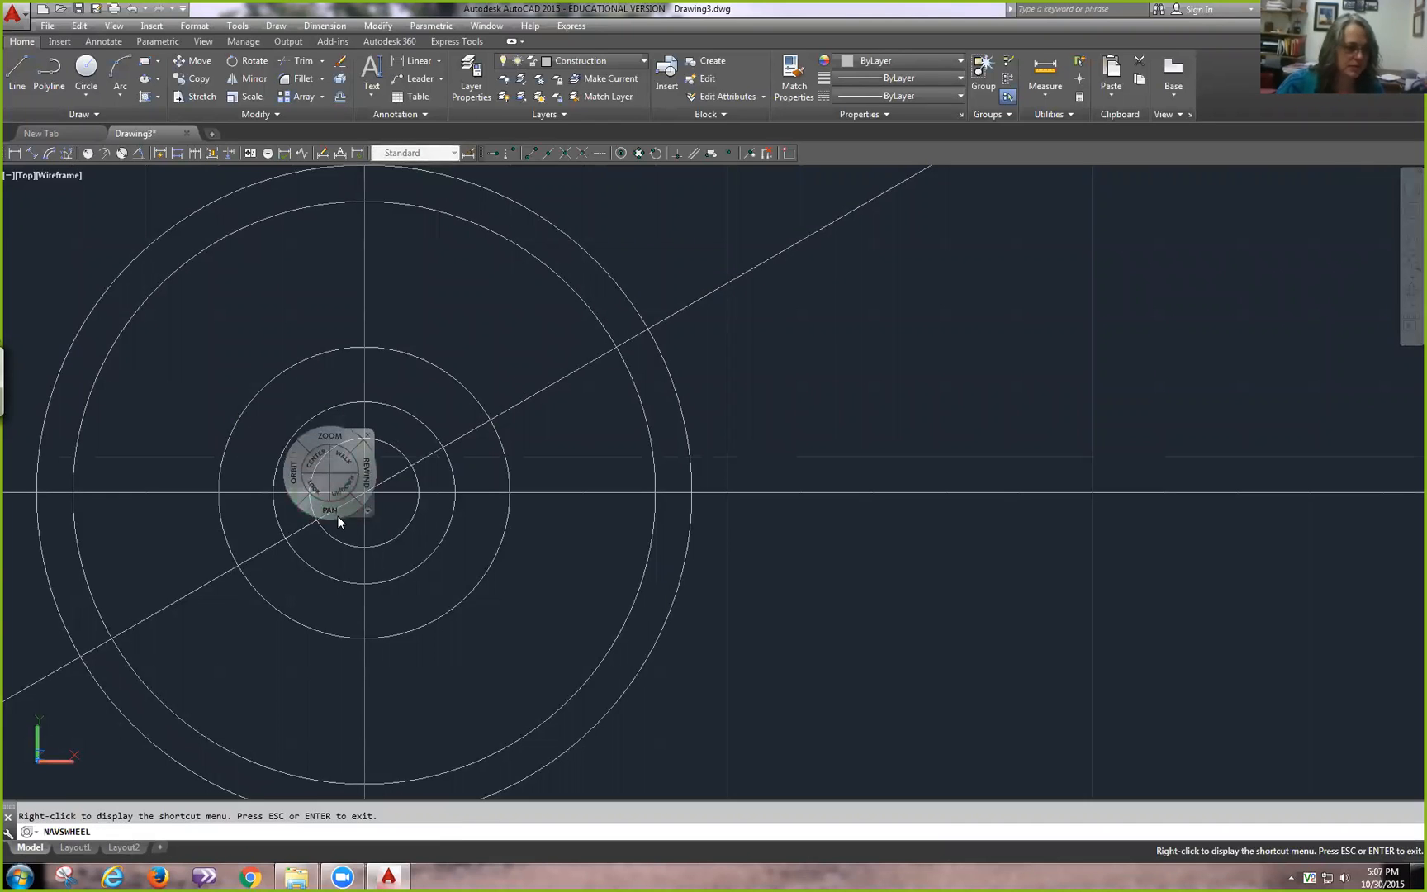
mouse_move(334, 509)
left_mouse_down()
mouse_move(535, 526)
mouse_move(789, 499)
mouse_move(697, 487)
mouse_move(704, 395)
mouse_move(698, 425)
left_mouse_up()
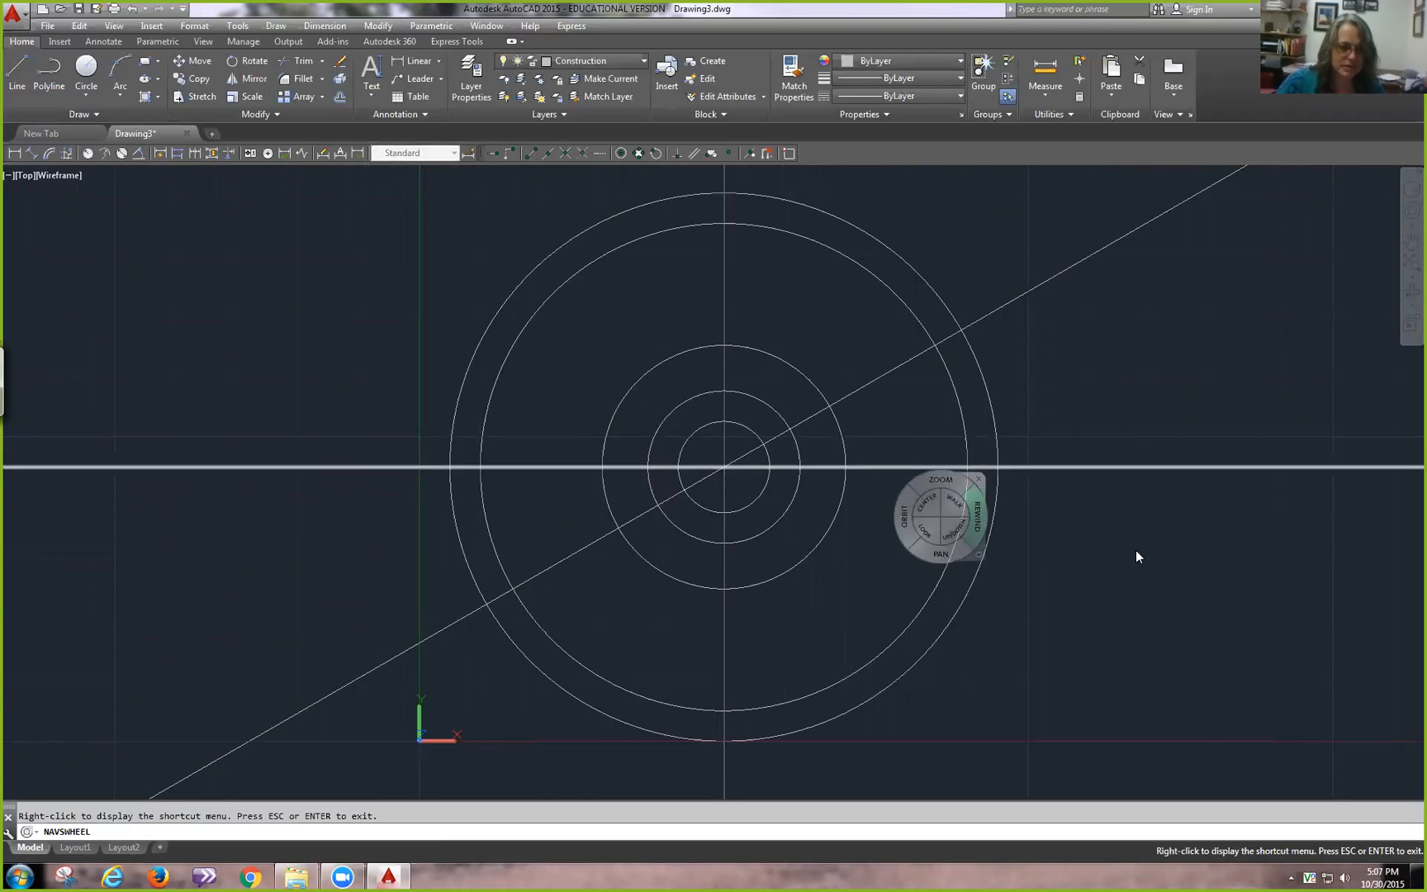
left_click(1213, 521)
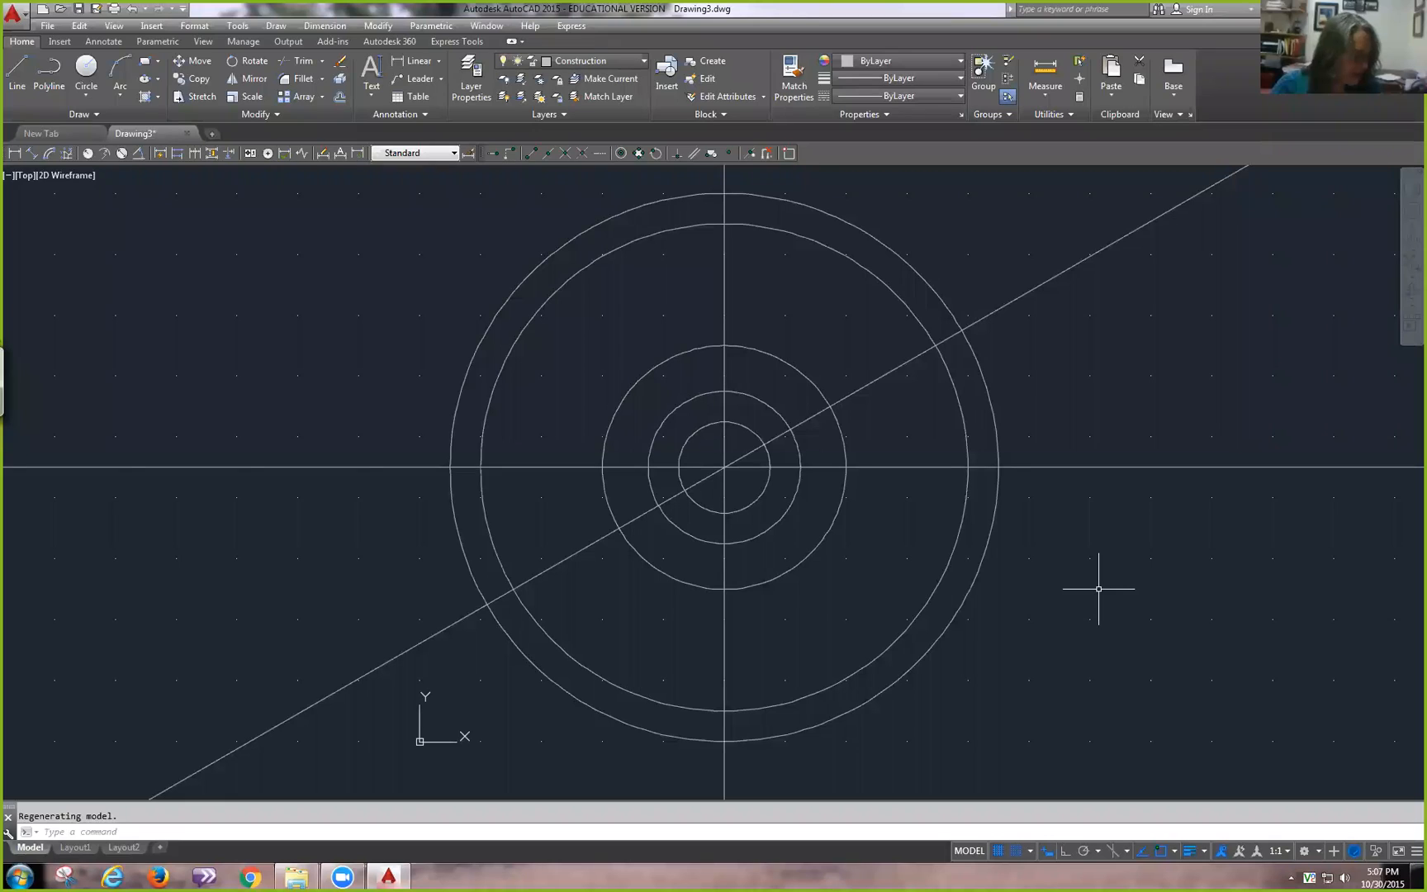
left_click(640, 60)
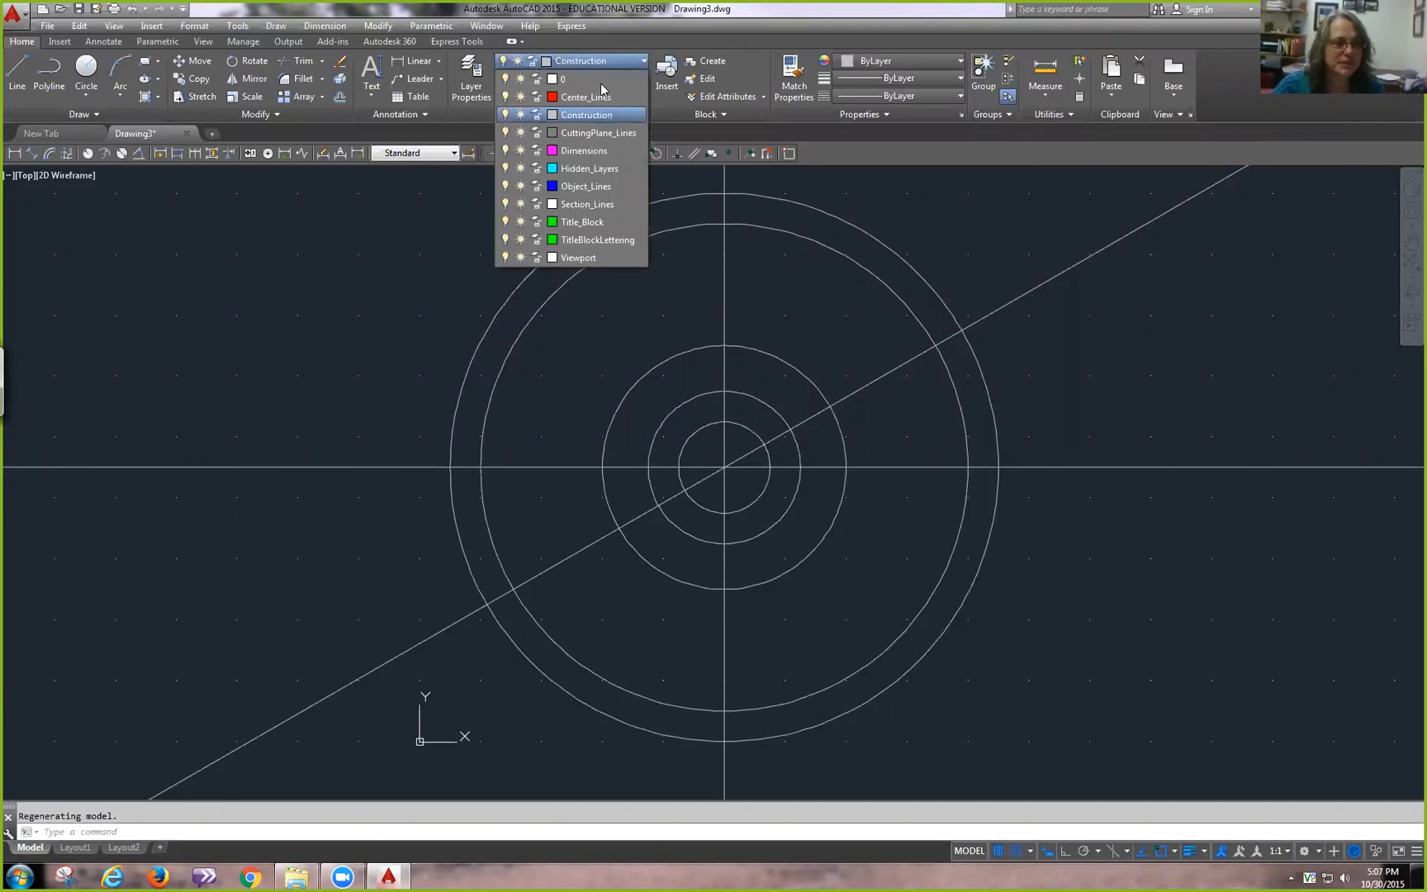
left_click(584, 187)
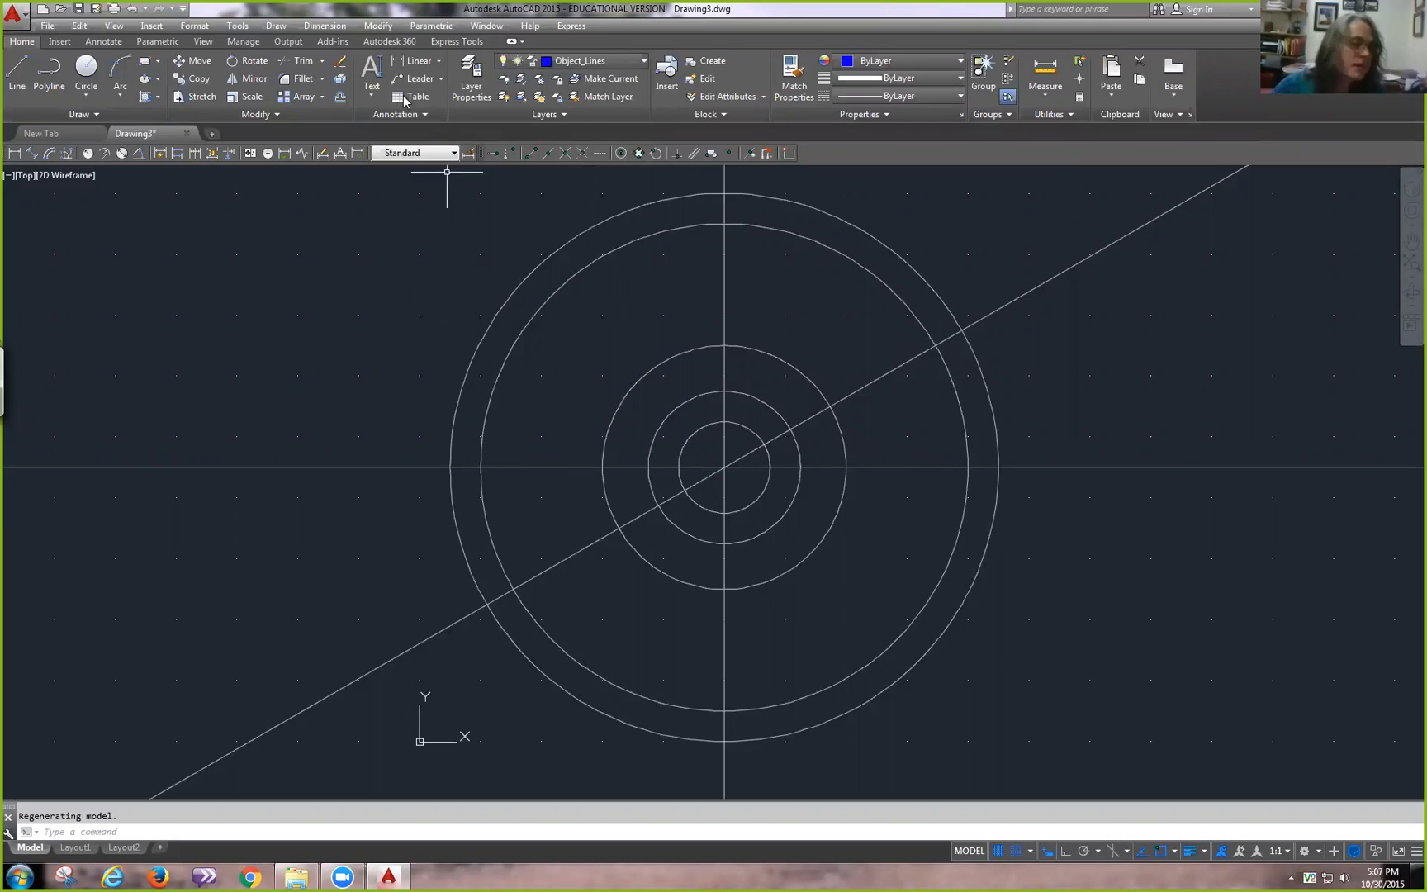
- Turn off grid snap and draw a circle of radius 0.25 where the 30° line crosses the 2.00 radius construction circle, on its upper right
left_click(100, 72)
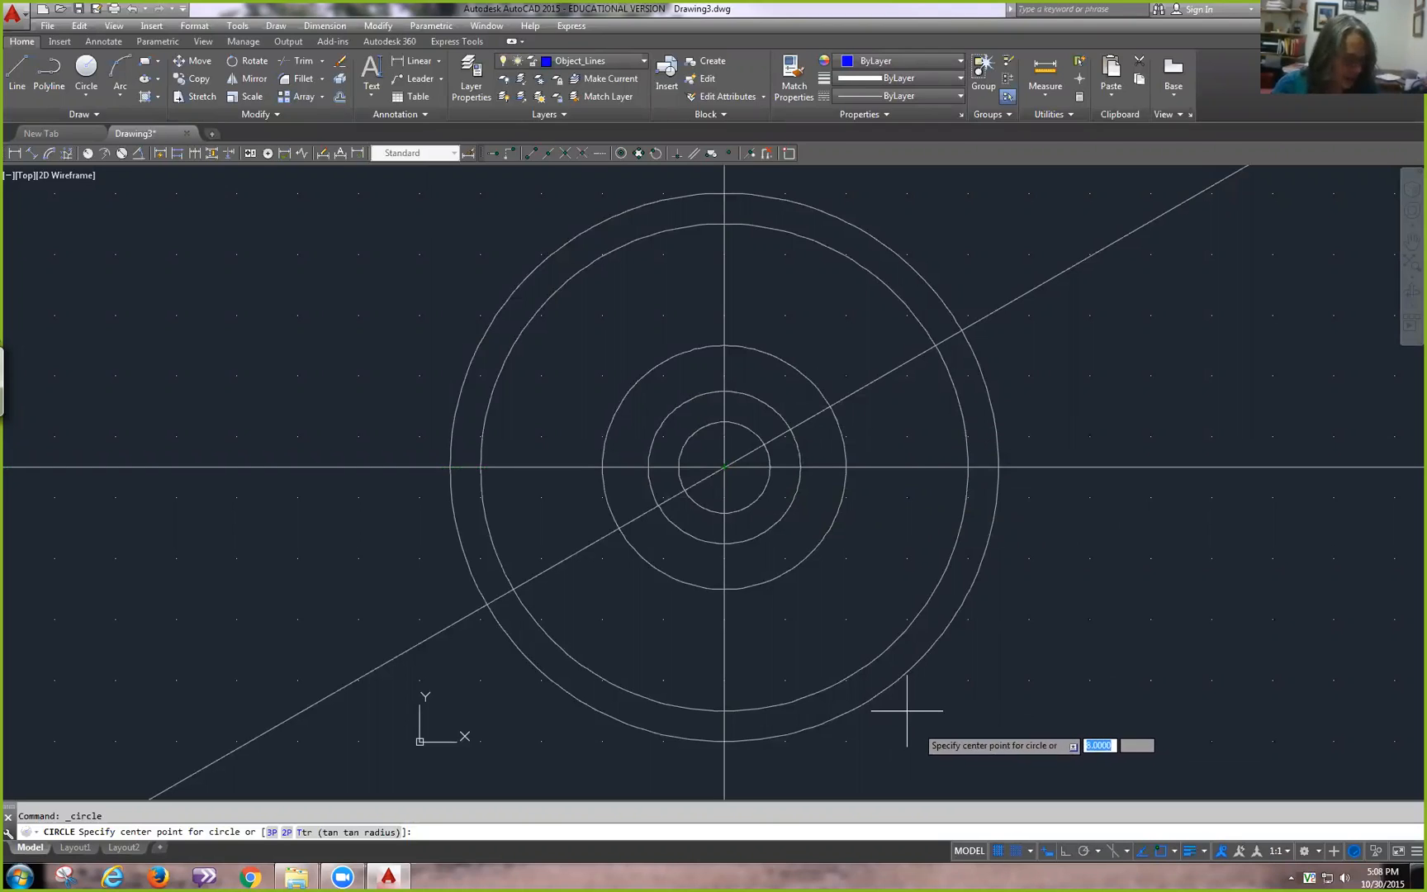
left_click(1017, 852)
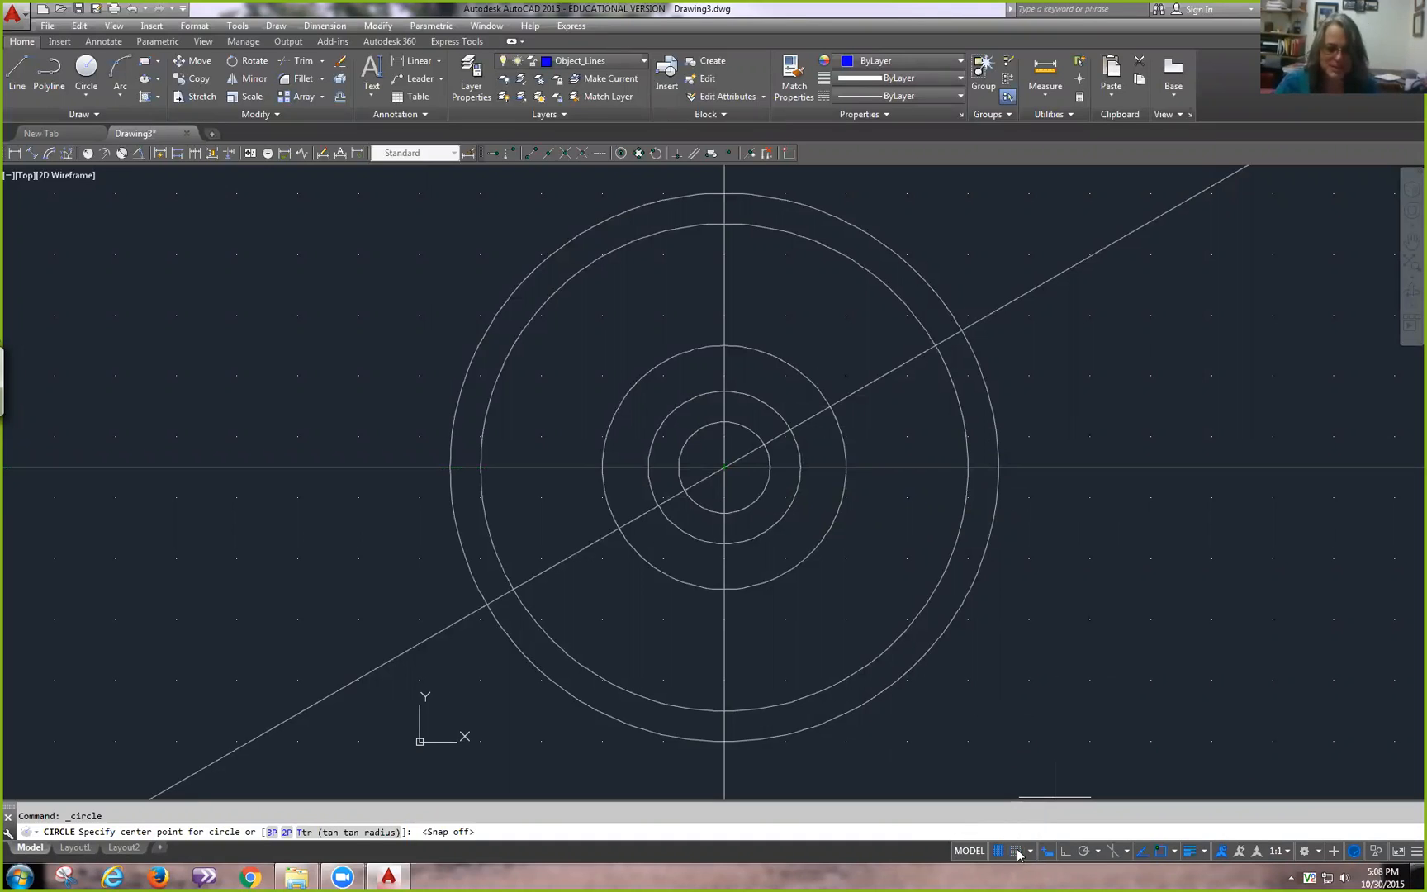
left_click(831, 406)
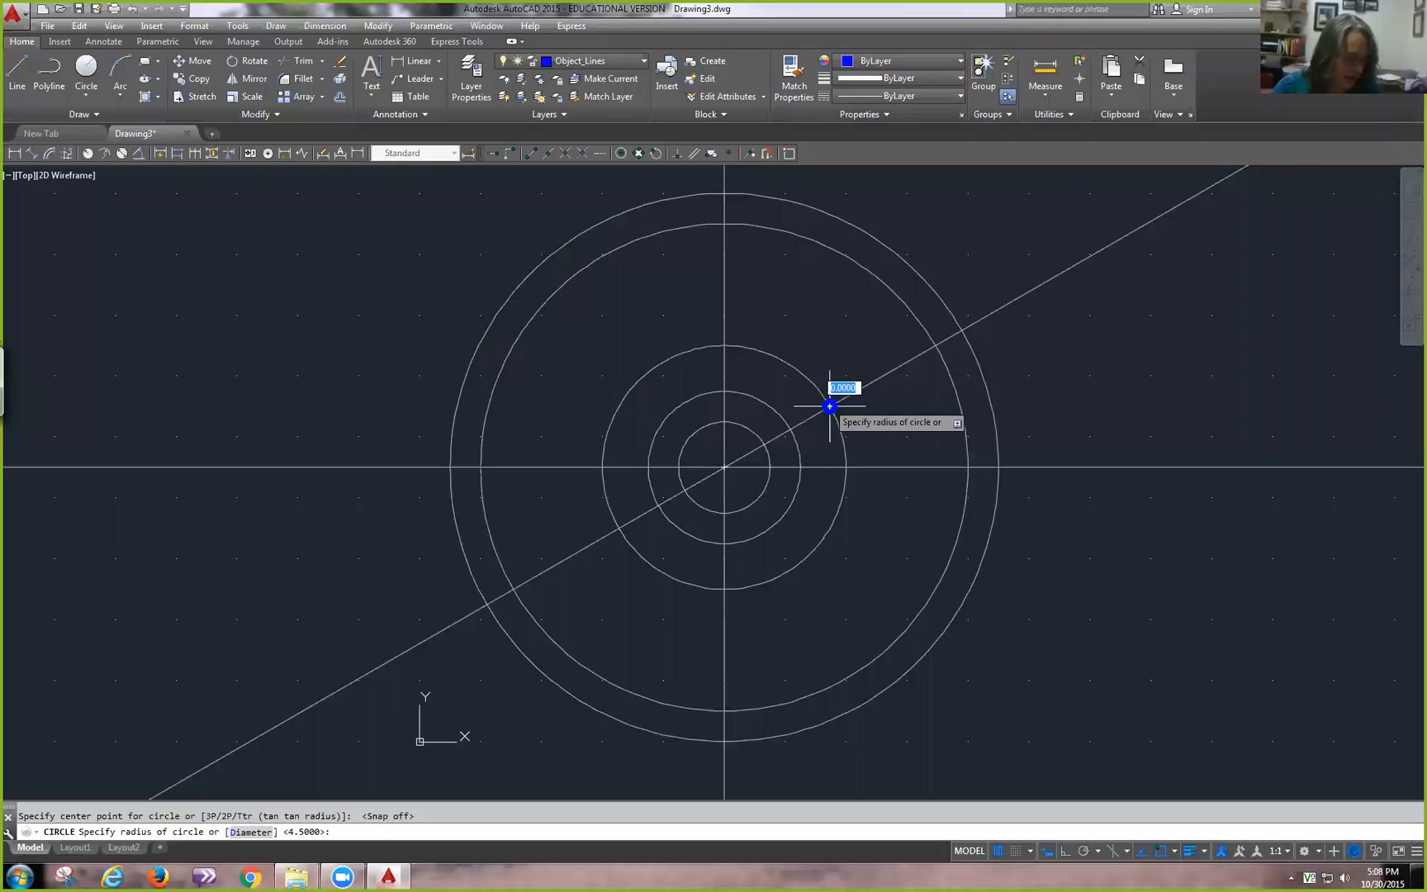
left_click(831, 406)
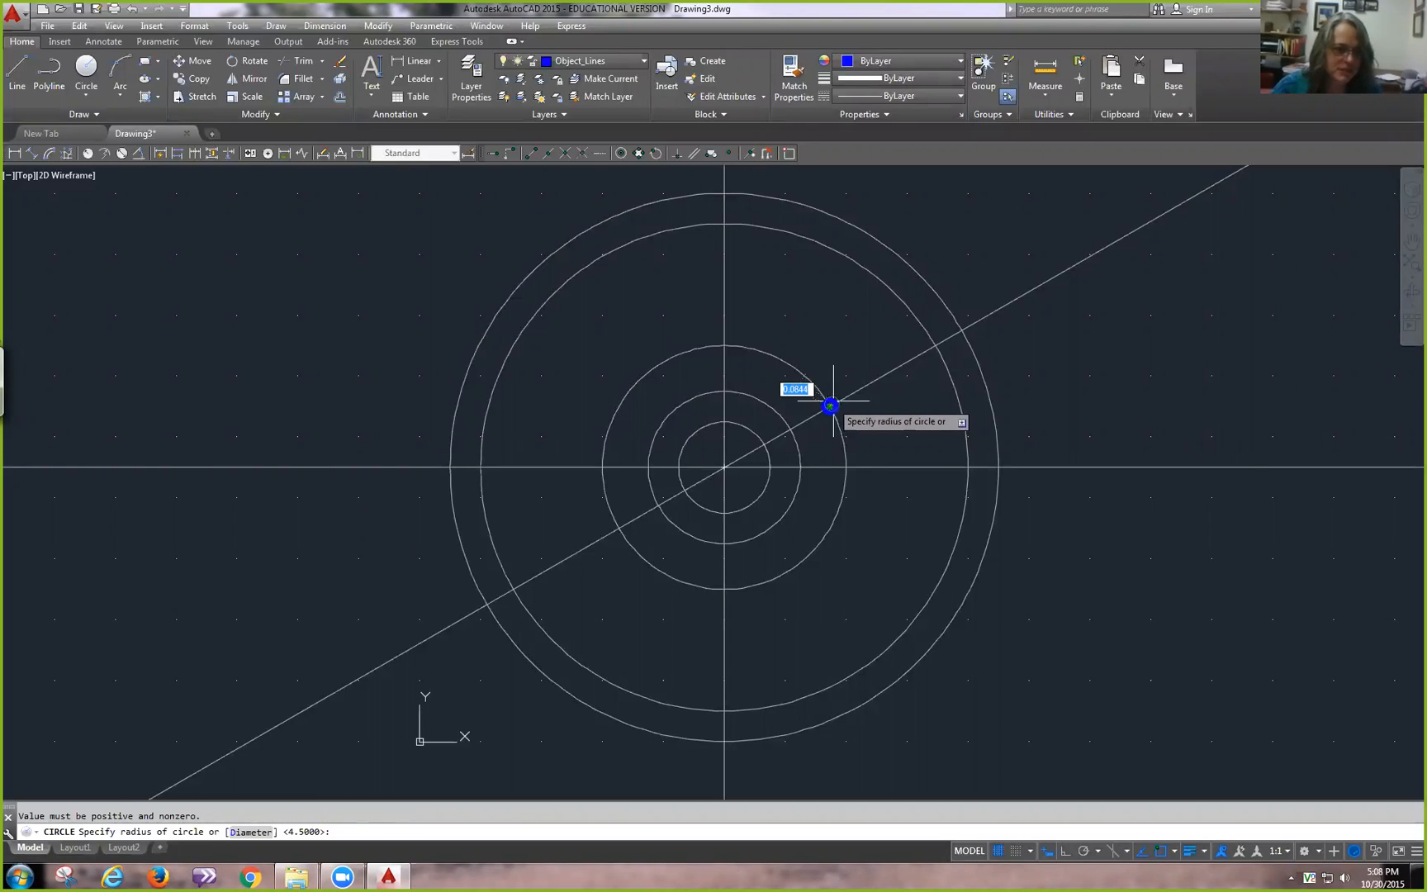
type("0.25")
key("Return")
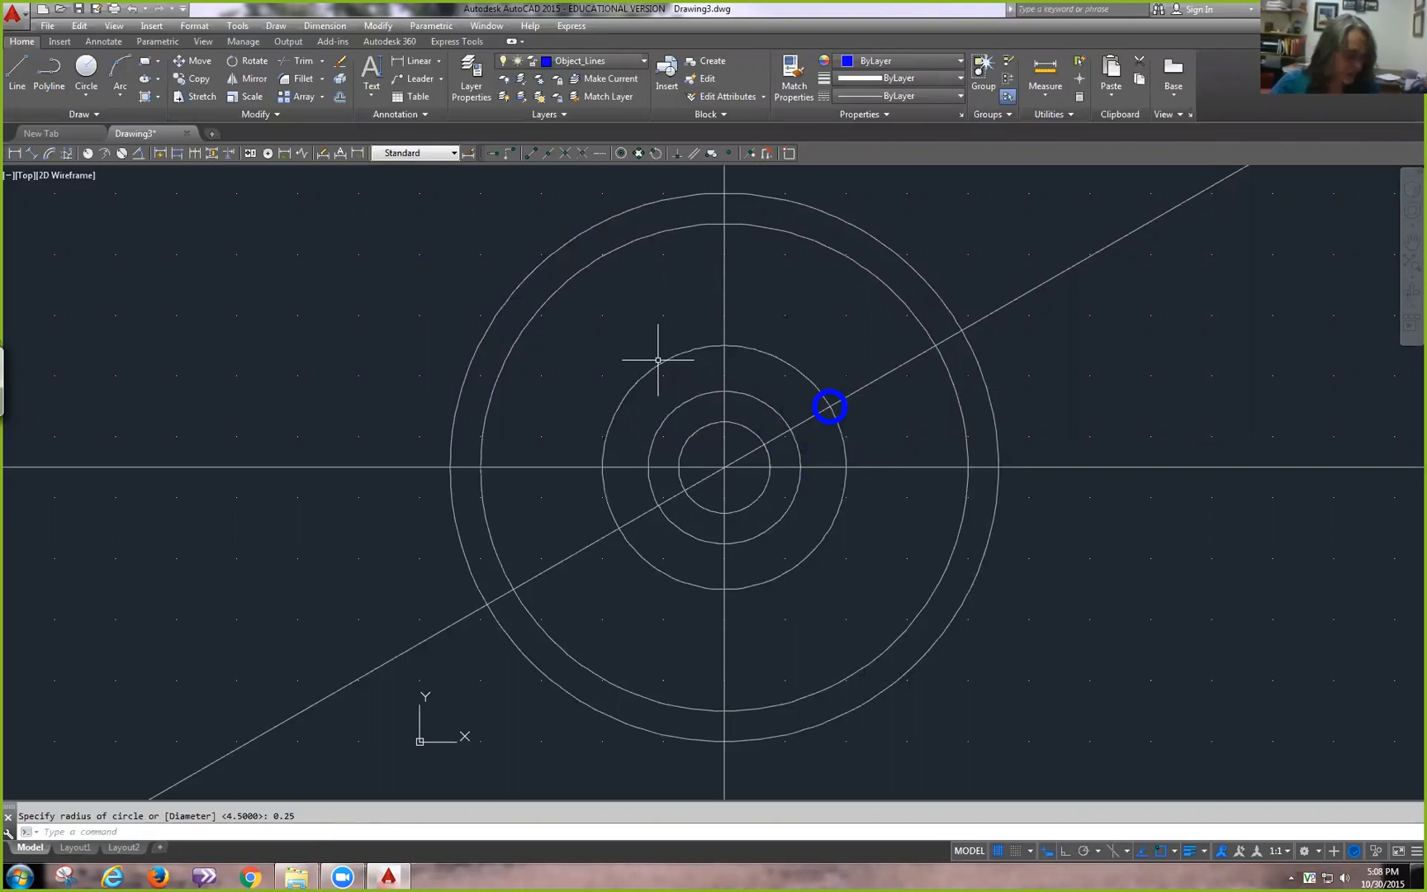
- Draw an object-line circle of radius 4.00 centred on the intersection of the construction lines
right_click(634, 338)
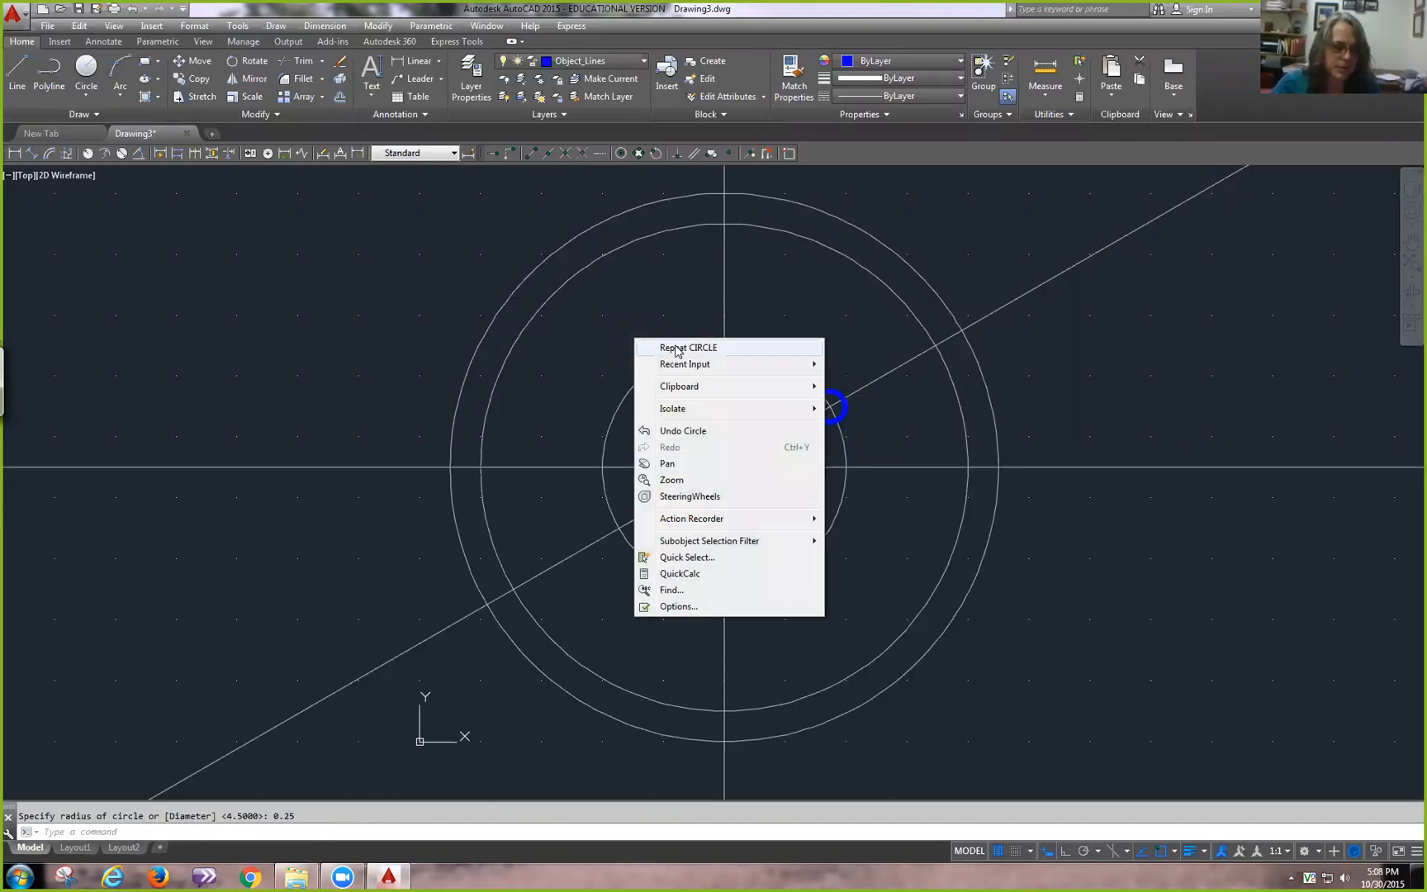
left_click(677, 348)
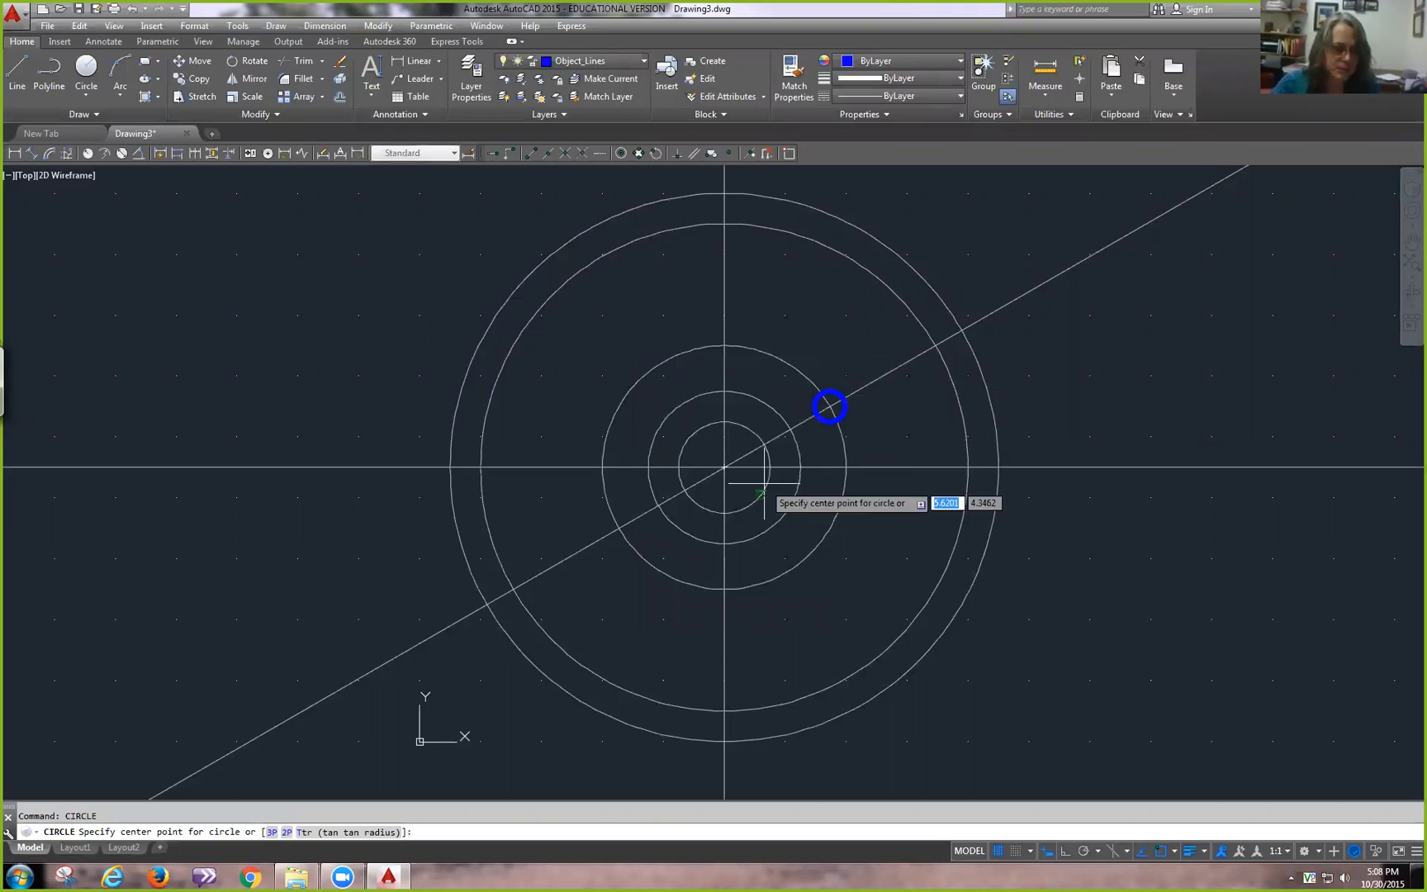
left_click(725, 467)
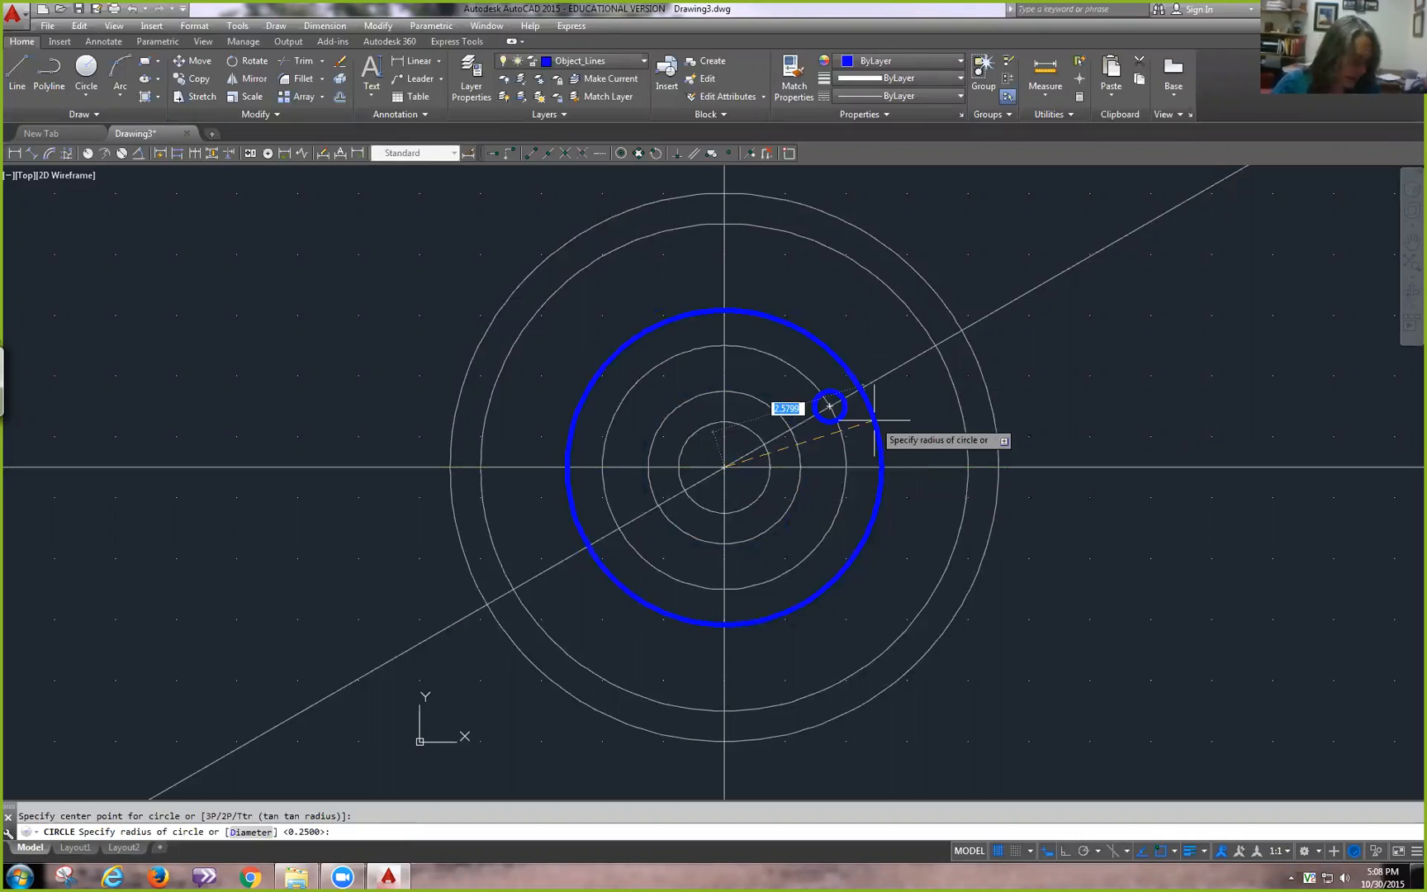
type("4.00")
key("Return")
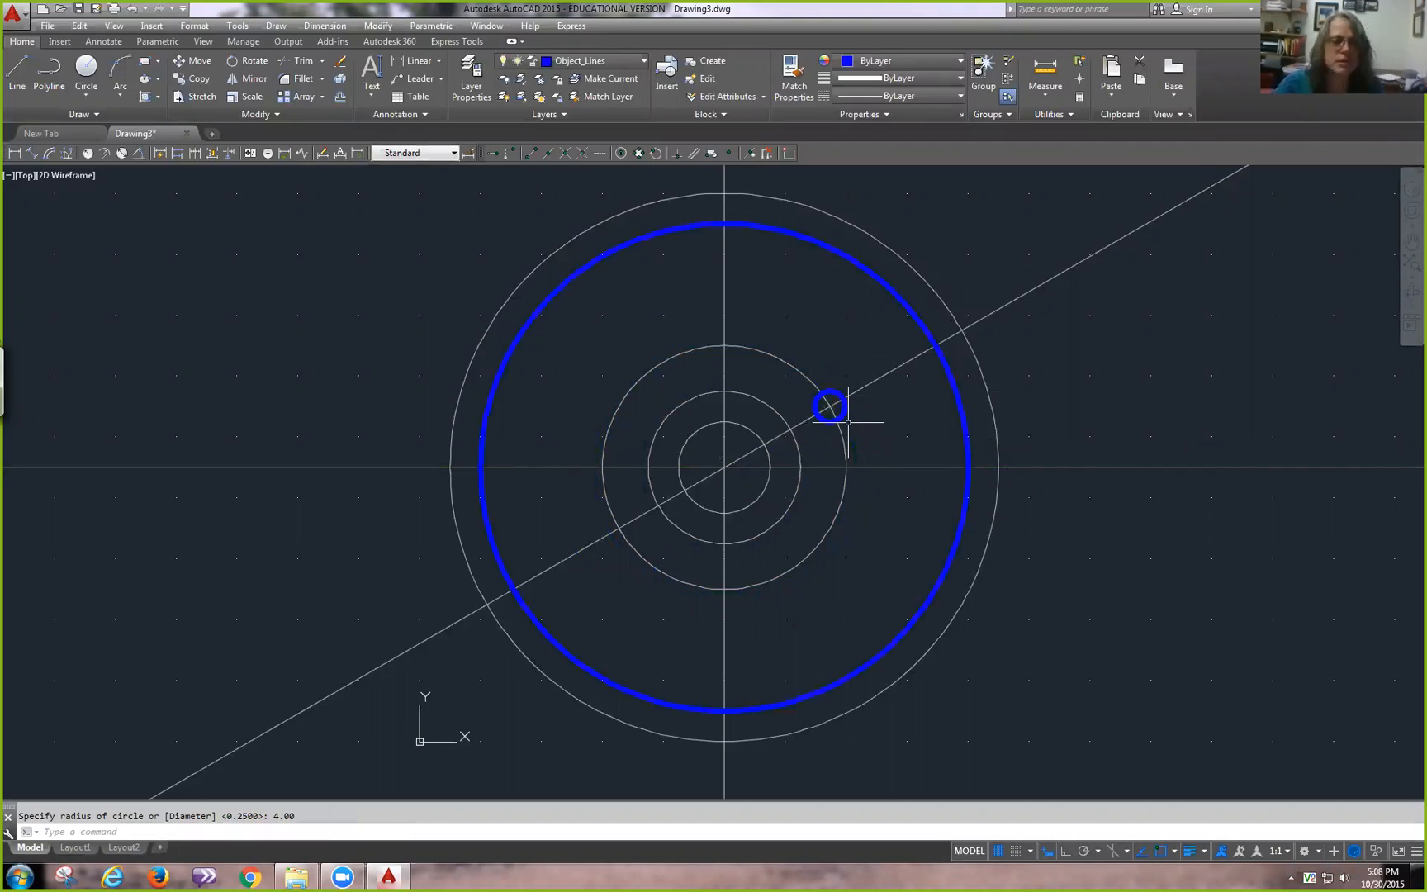
- Draw a circle of radius 1.5 centred where the horizontal construction line meets the right side of the 4.5 radius circle
mouse_move(165, 136)
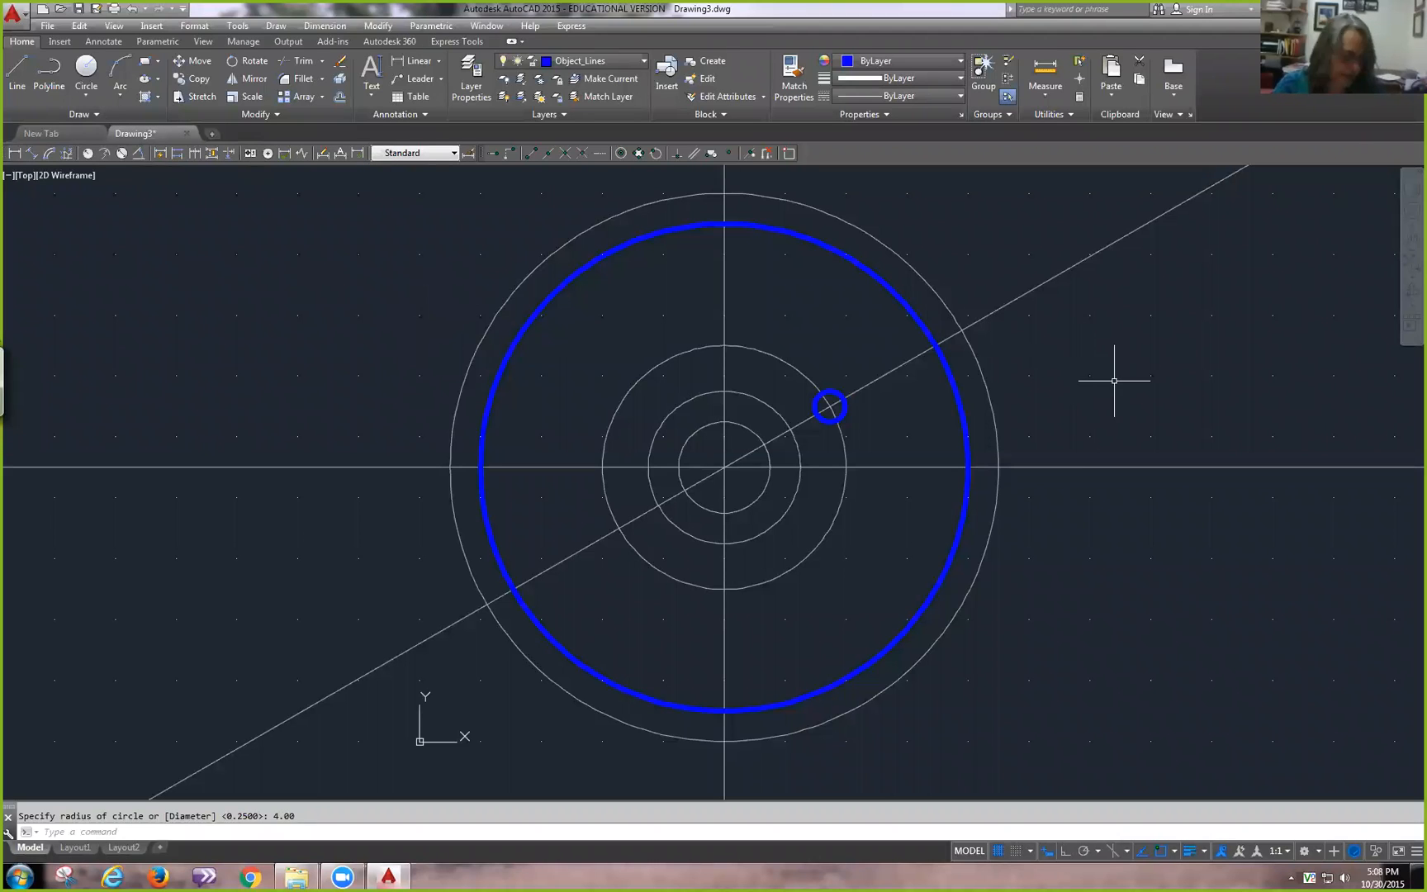
right_click(1147, 384)
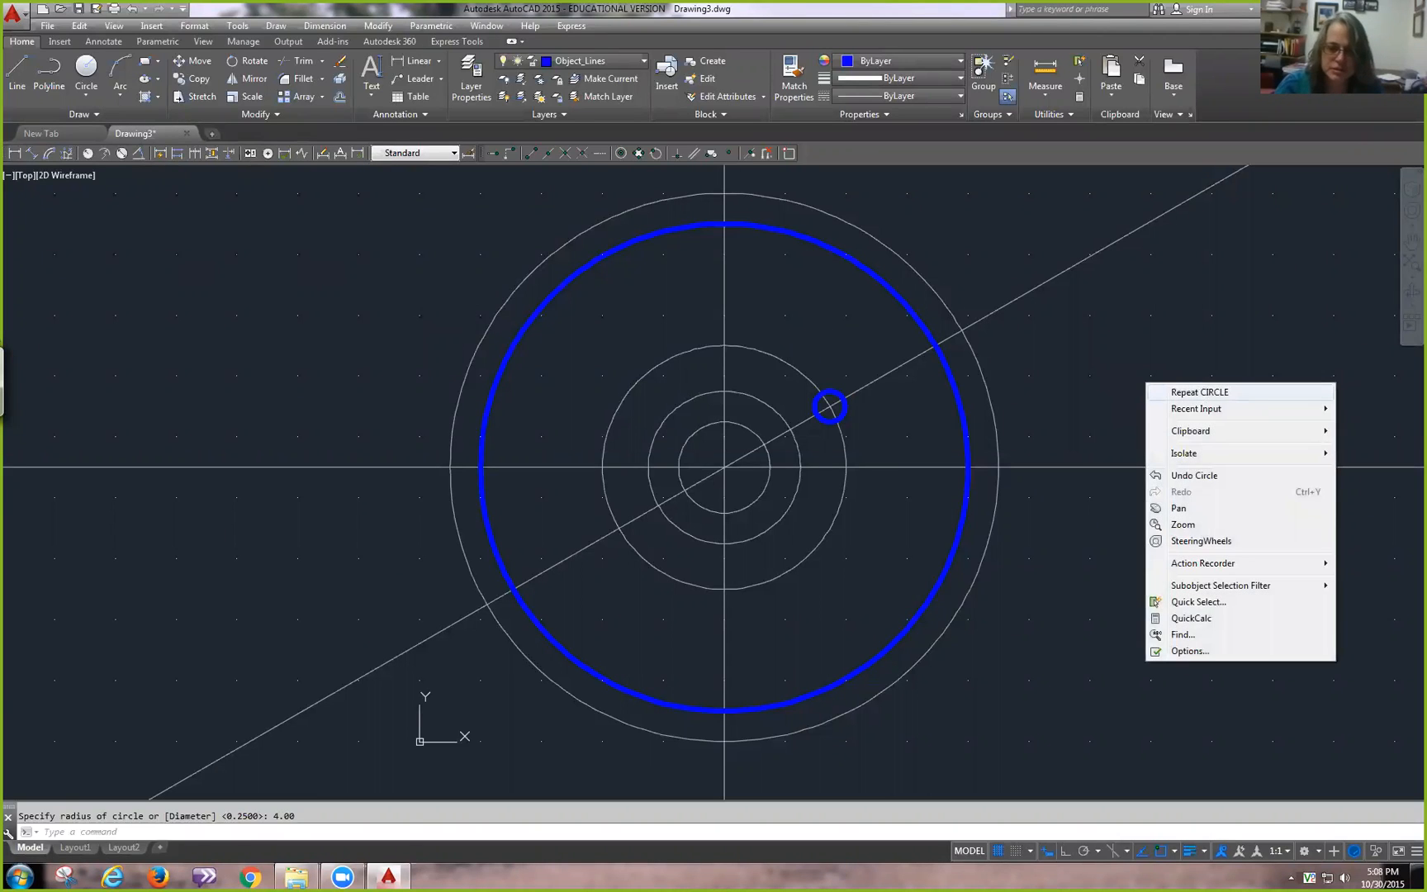
left_click(1199, 392)
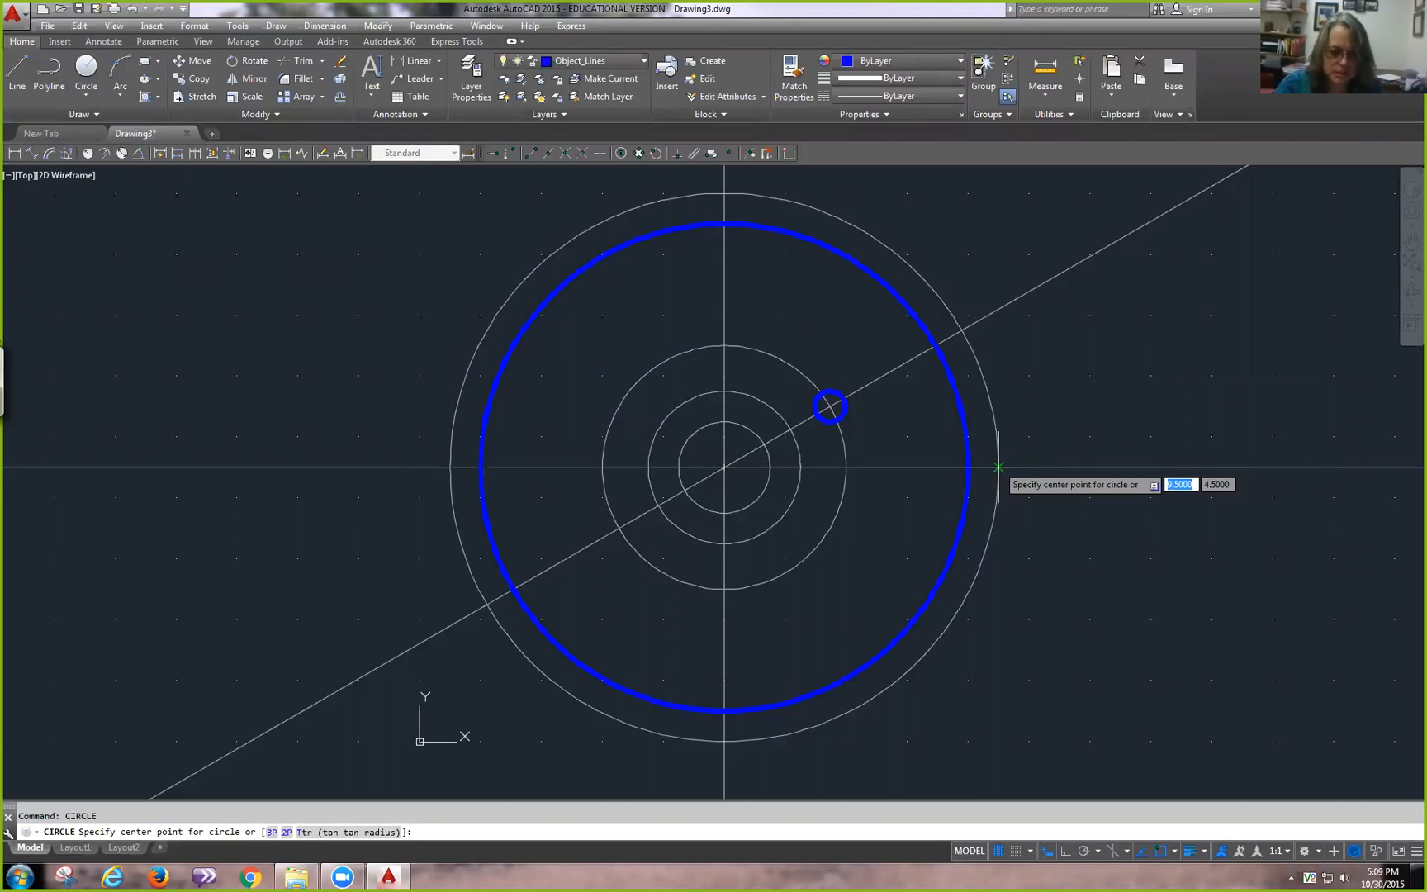
left_click(999, 467)
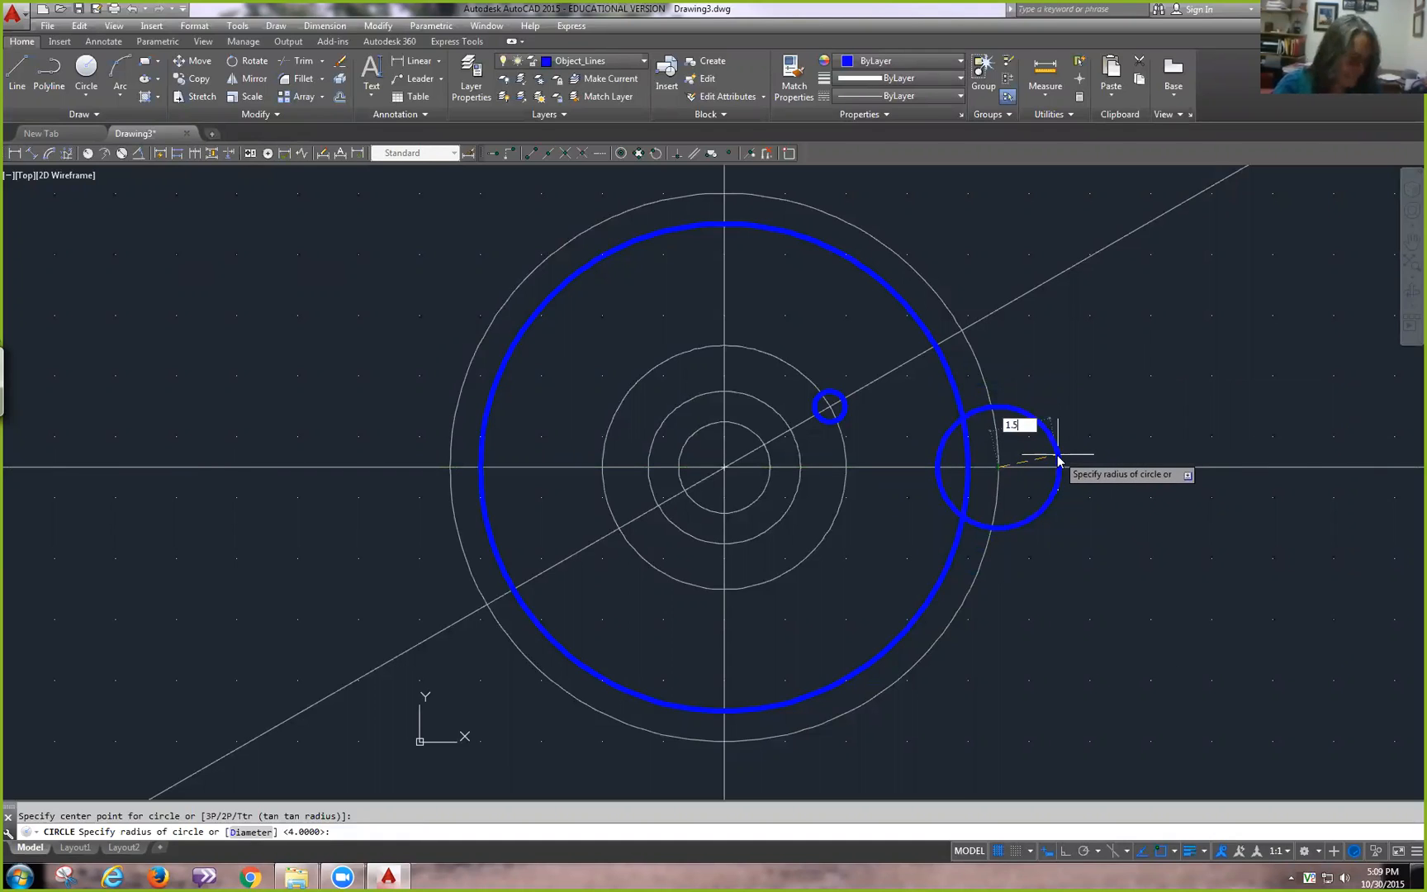
key("Return")
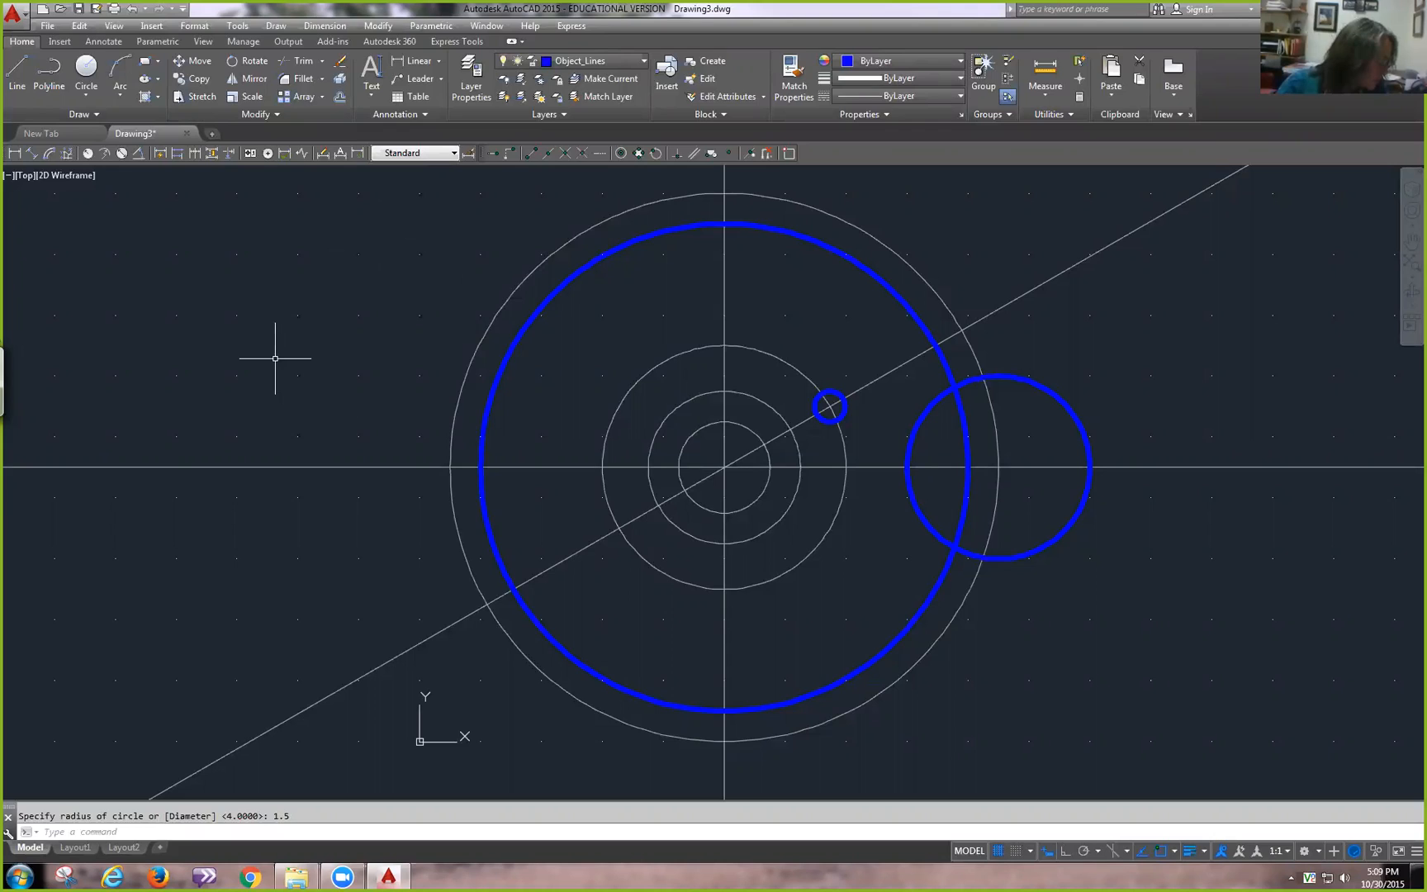
- Offset the 30° construction line by 0.25 toward its lower right side
left_click(339, 100)
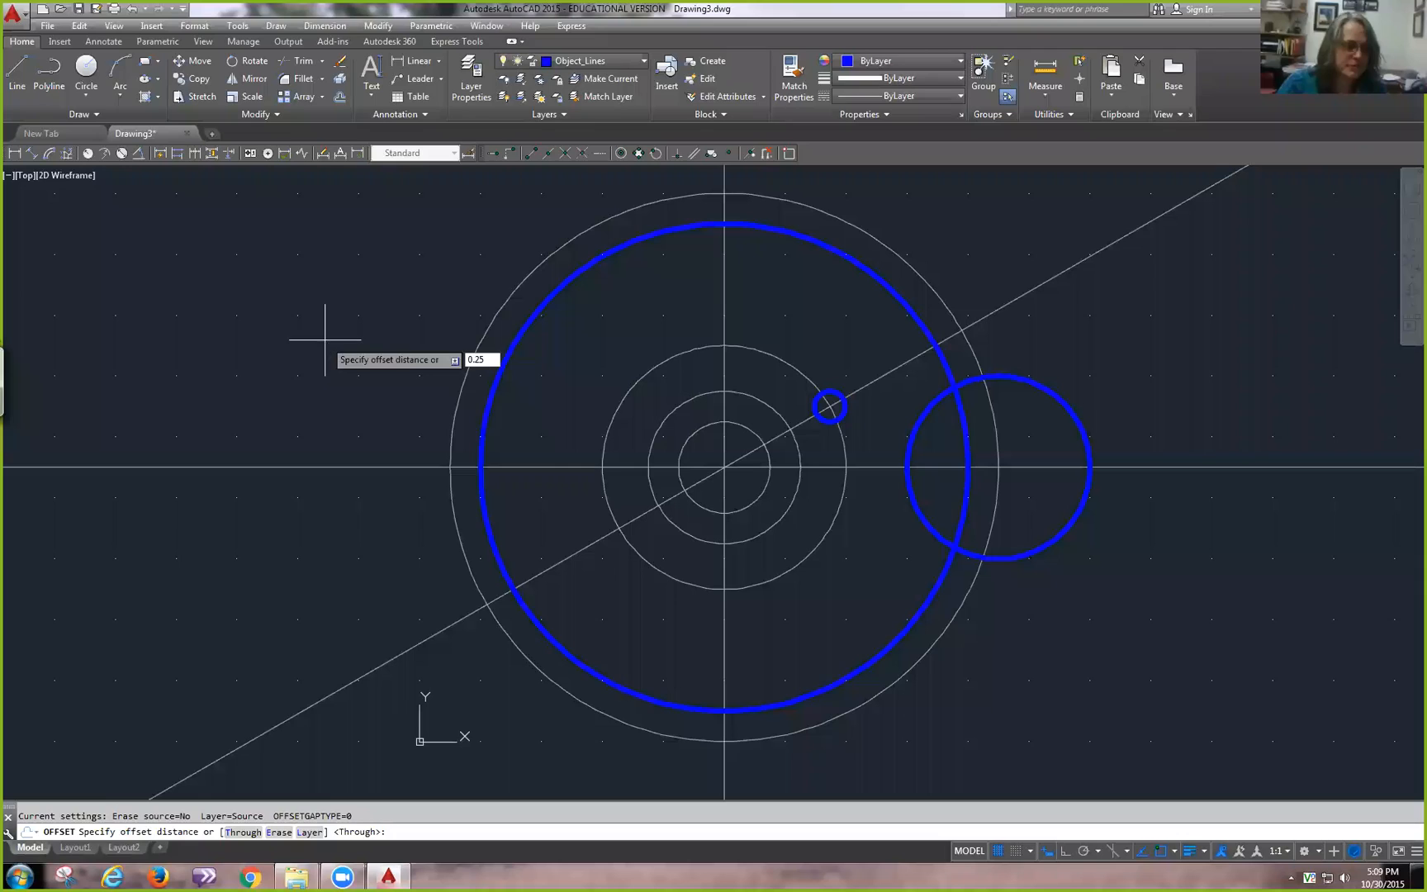
key("Return")
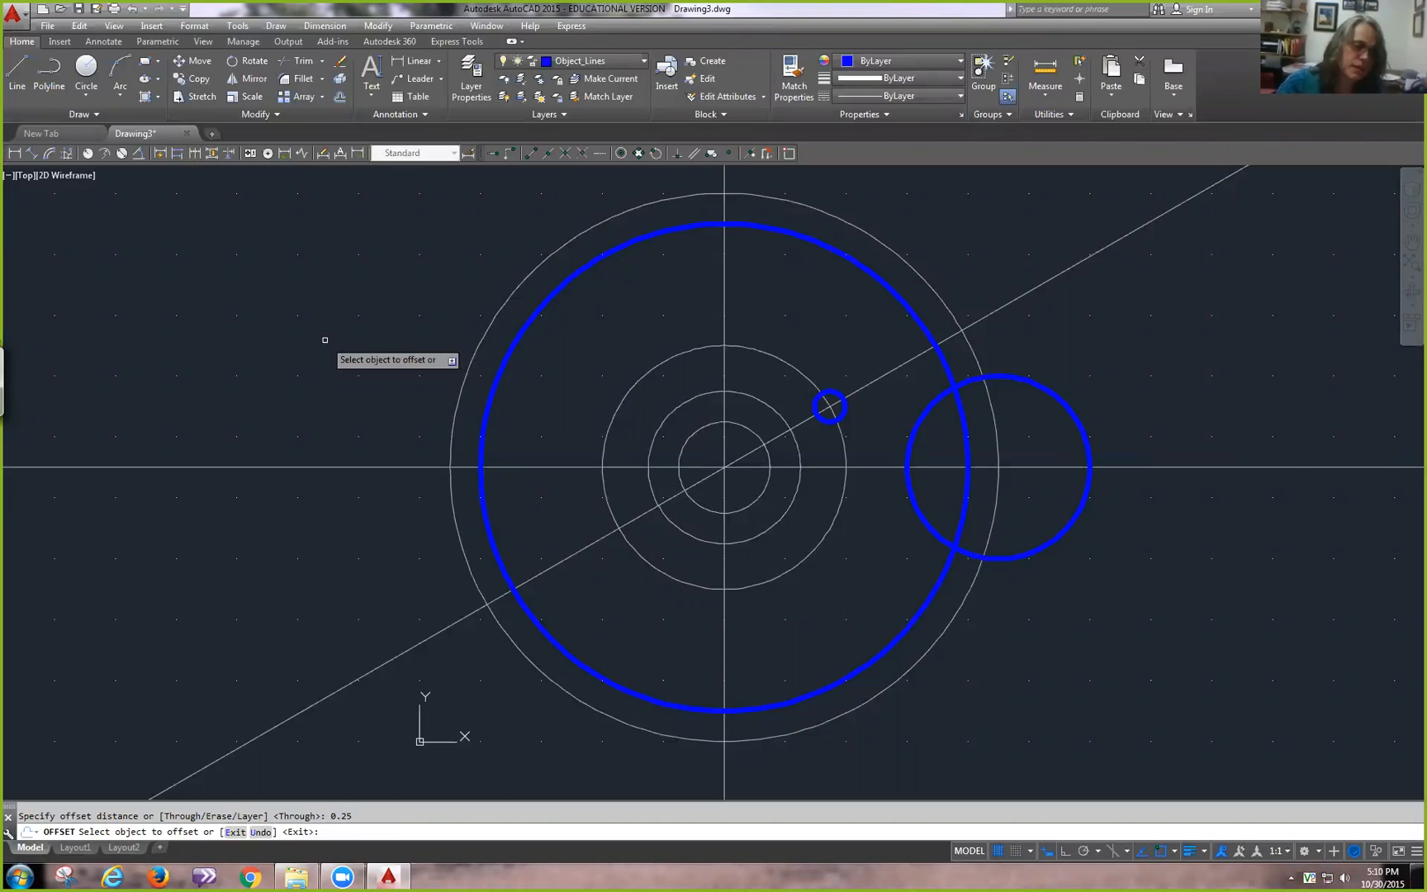
left_click(1014, 301)
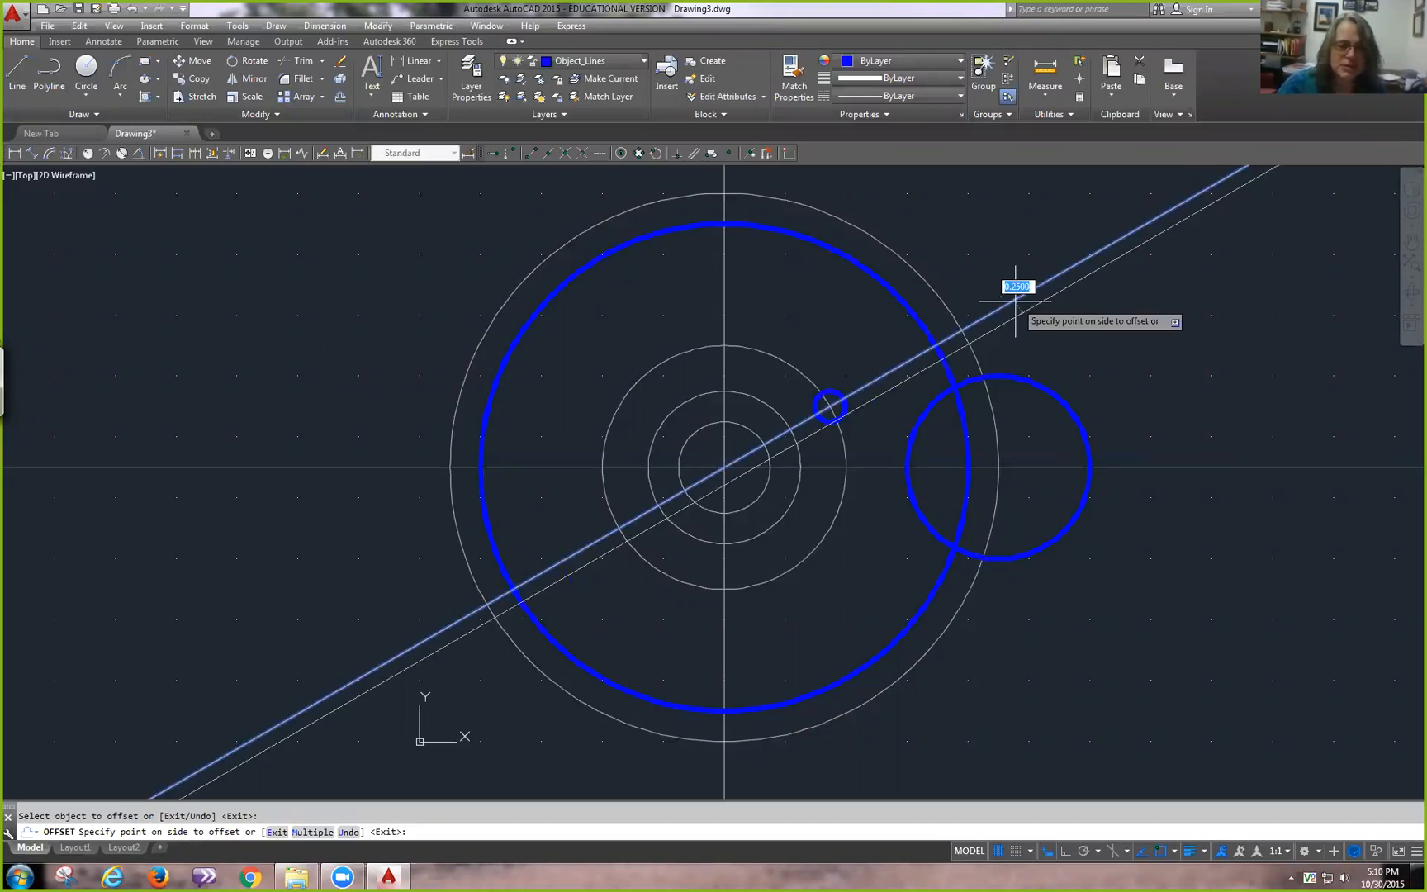
left_click(1027, 309)
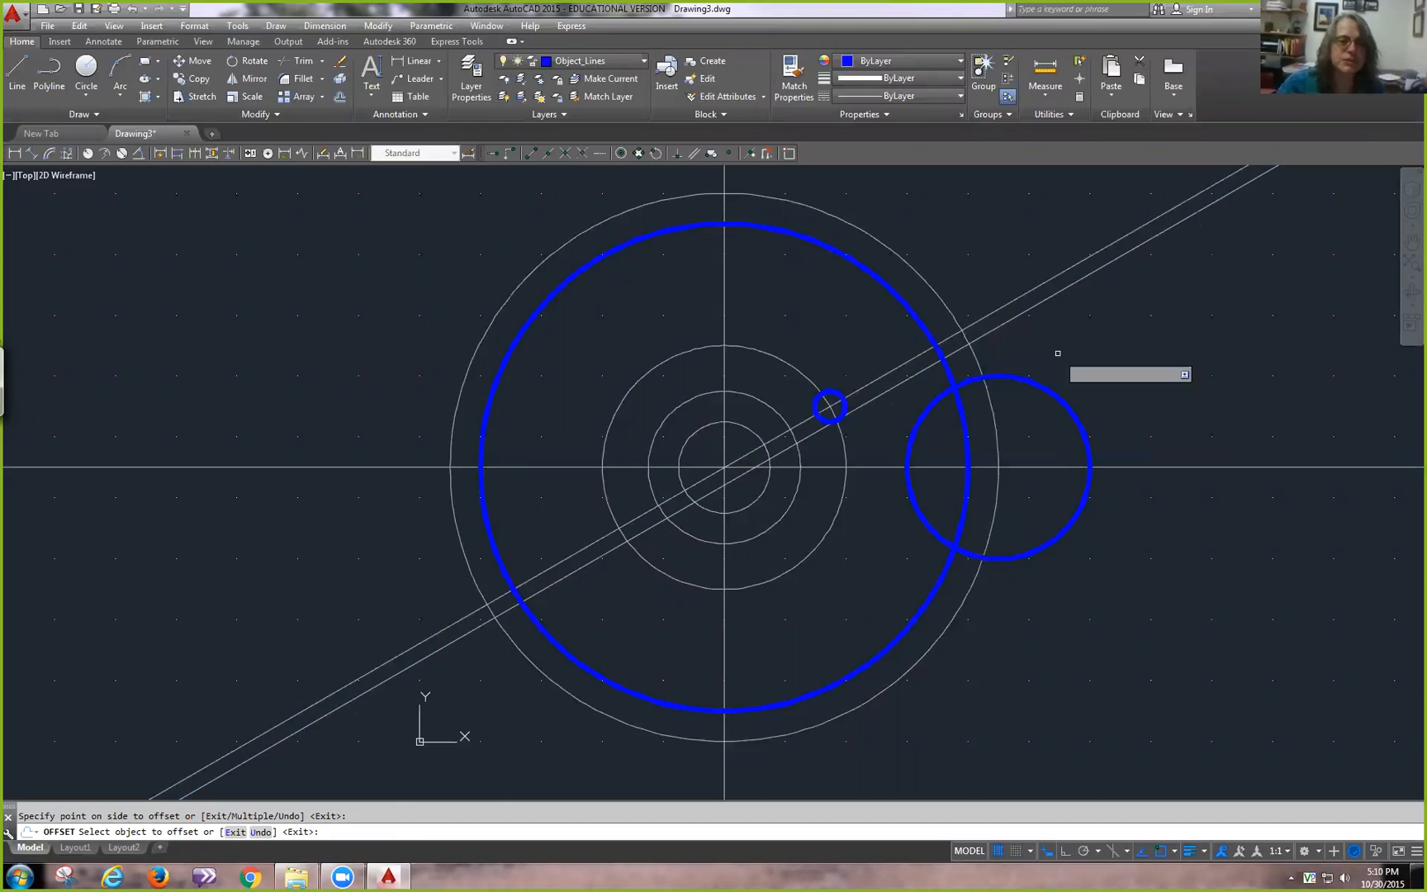
- Draw an object line along the offset construction line, from the 0.25 radius circle out to the 4.00 radius circle
left_click(24, 76)
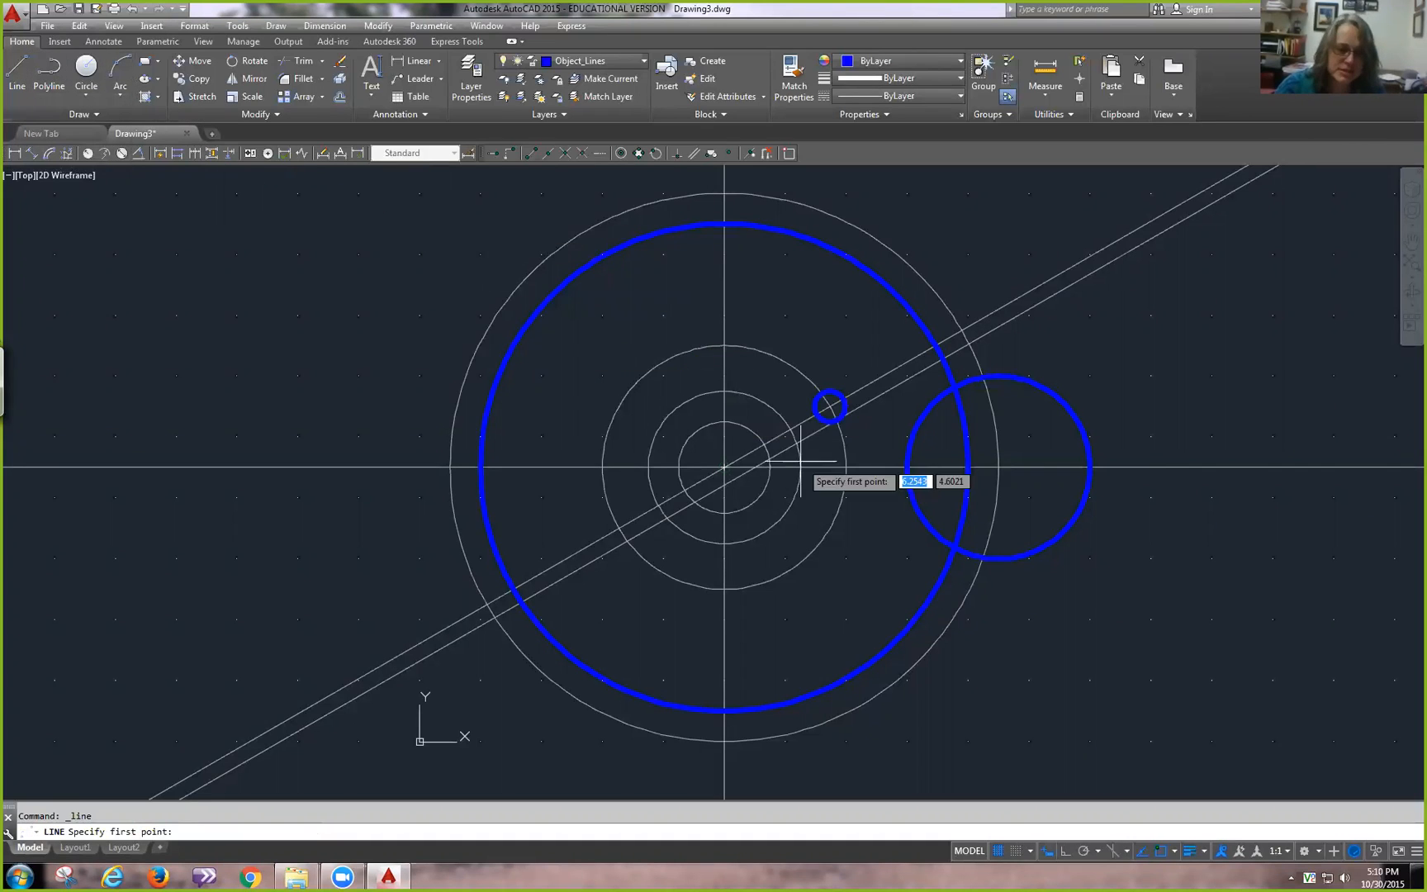
left_click(830, 406)
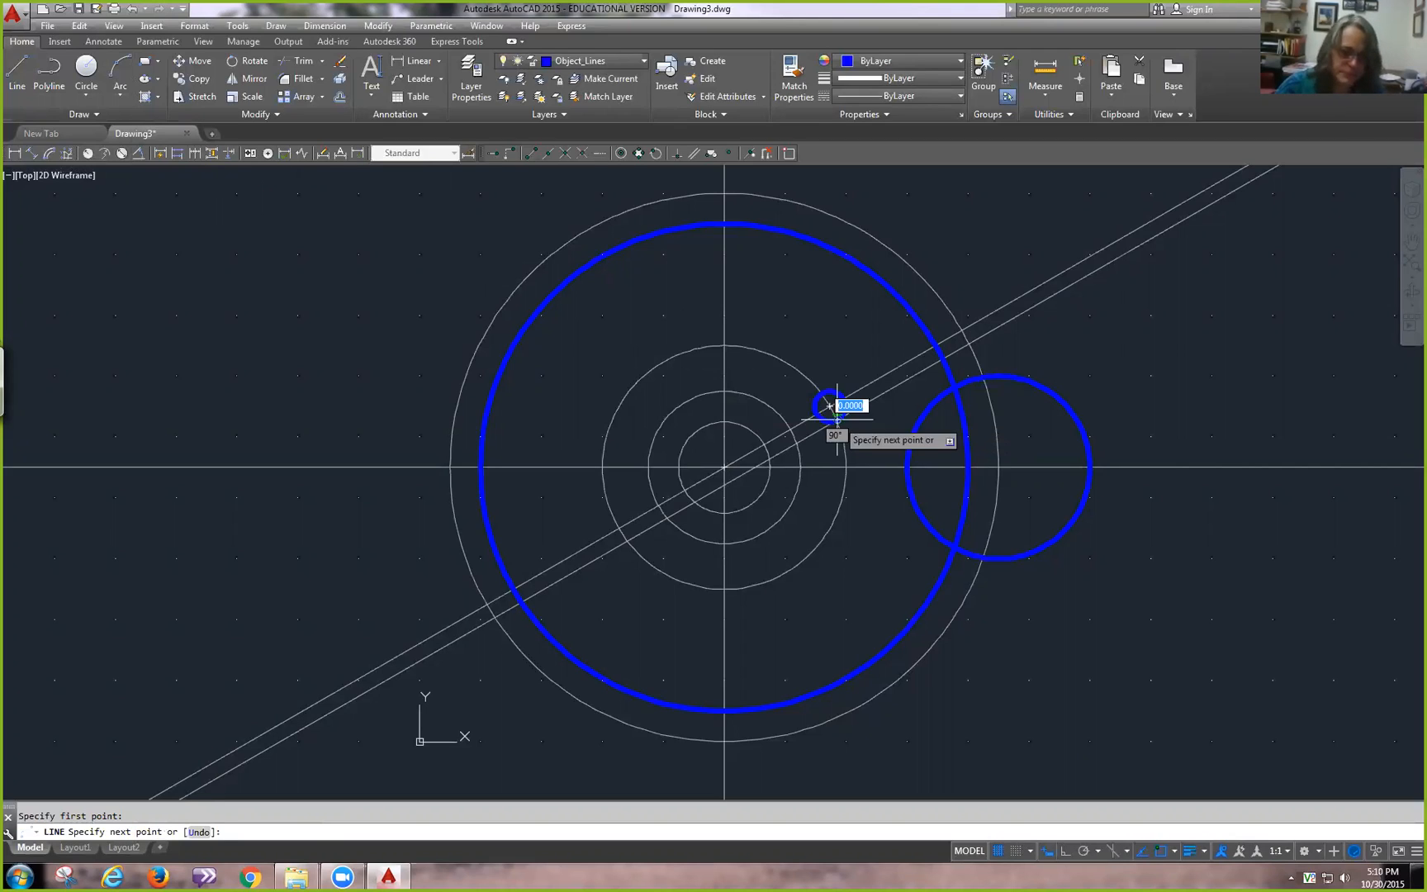
left_click(942, 359)
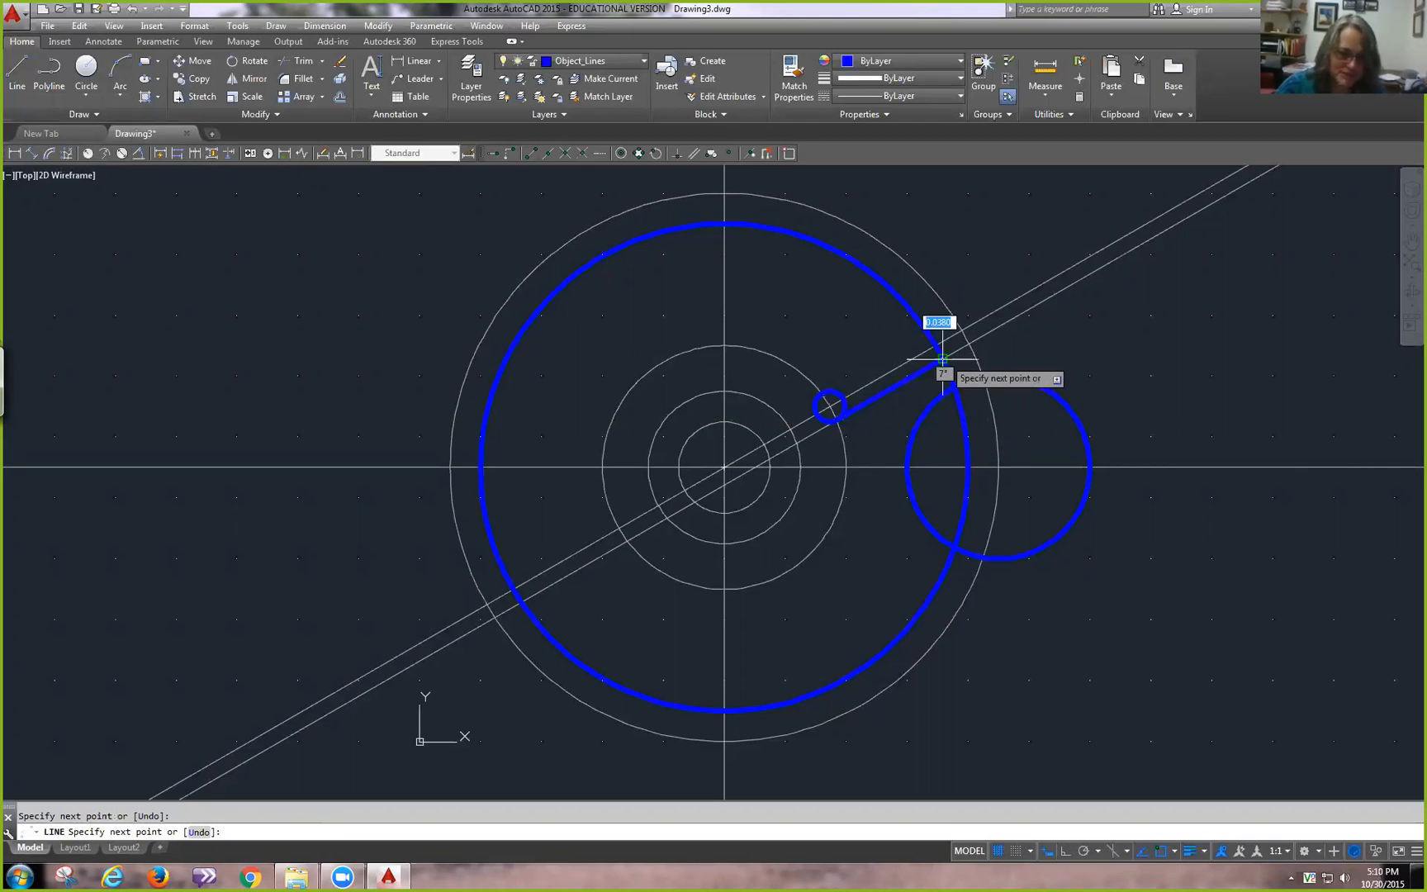
right_click(1002, 345)
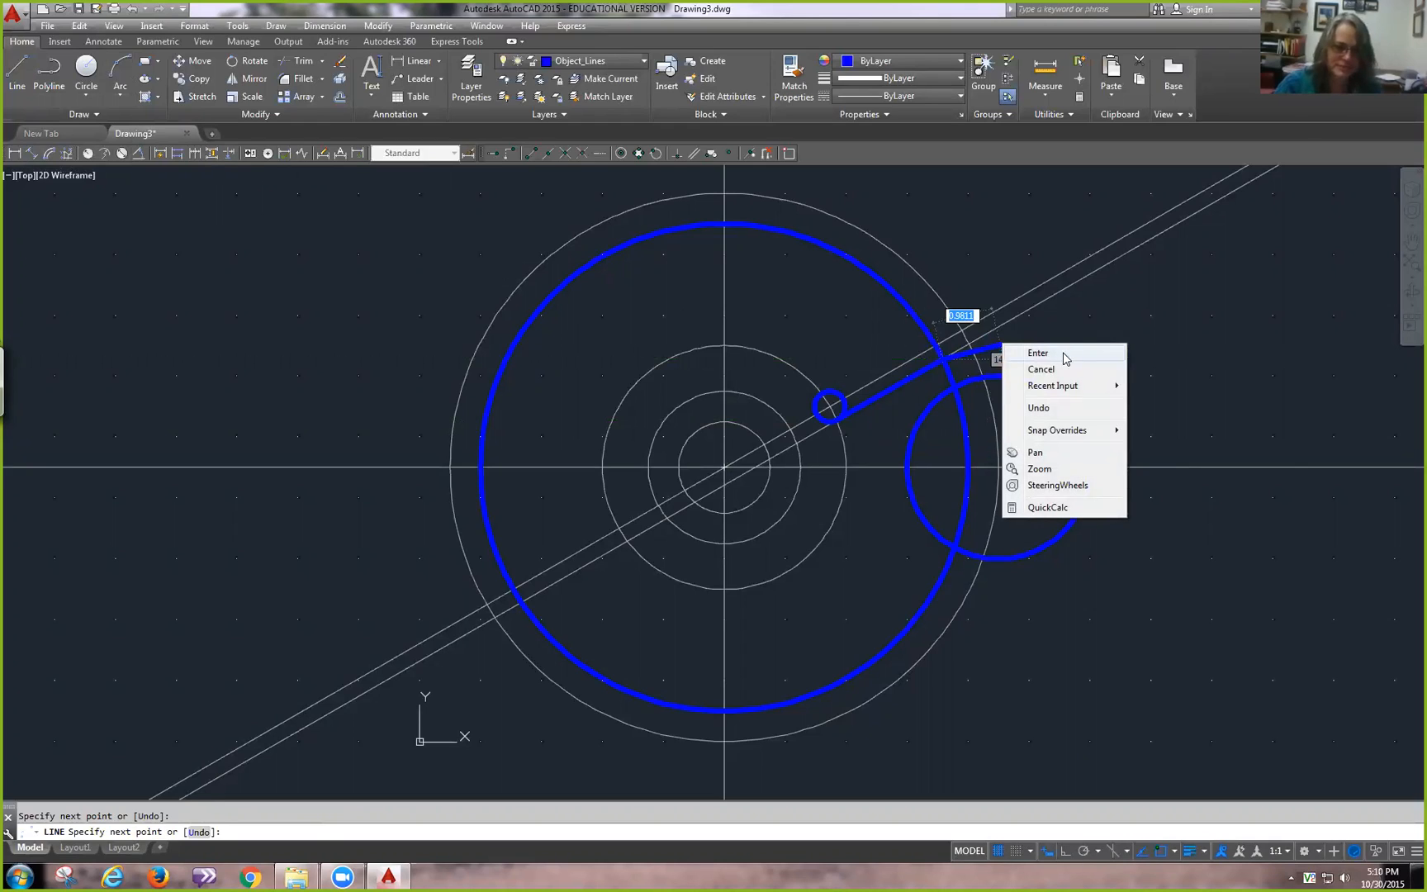
left_click(1064, 357)
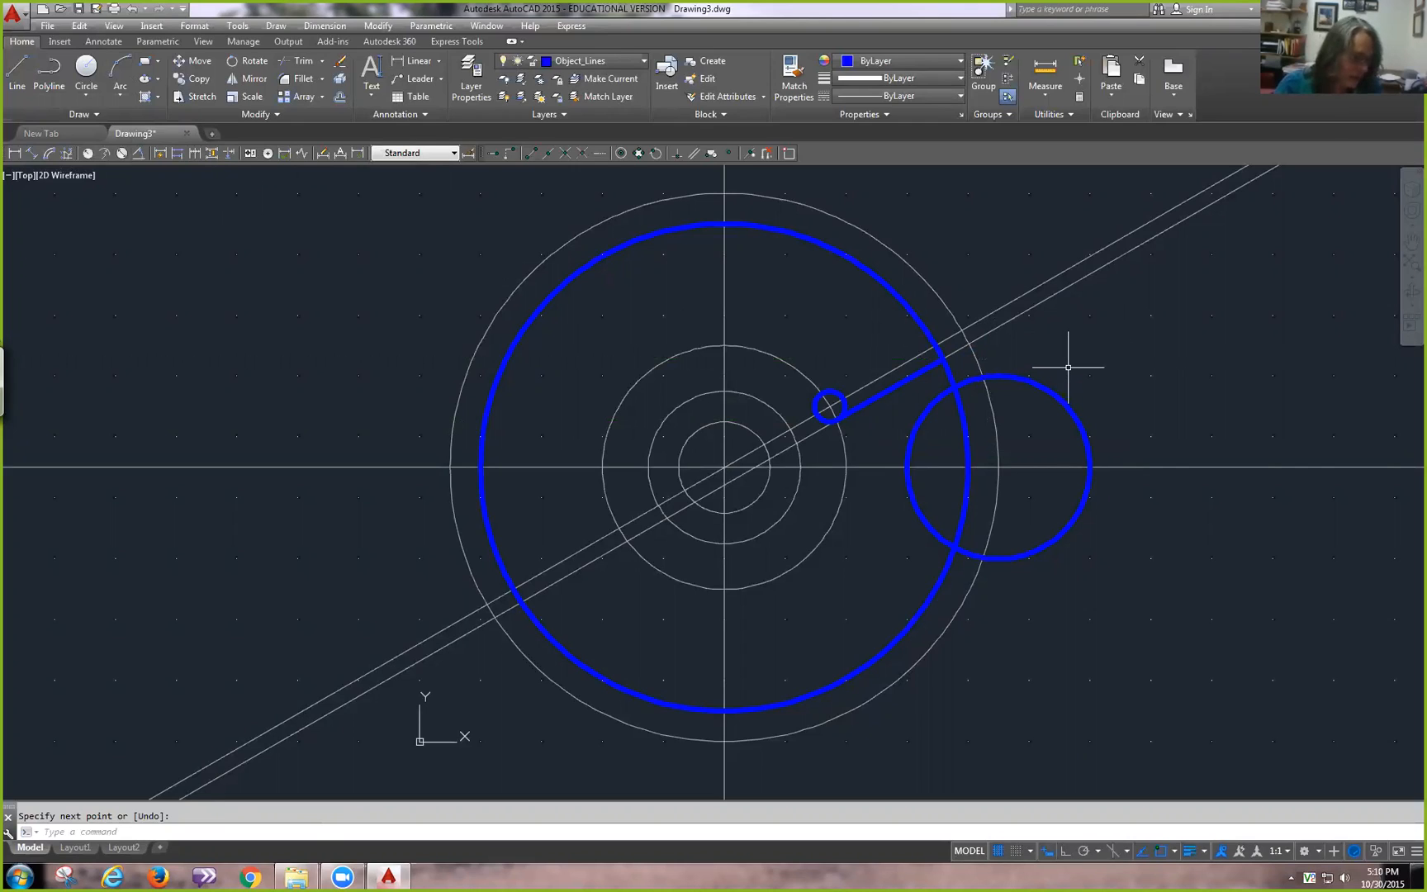
- Trim the 4.00 and 1.5 radius circles, keeping the short rim arc below the slanted line and the 1.5 radius arc inside the rim
left_click(309, 63)
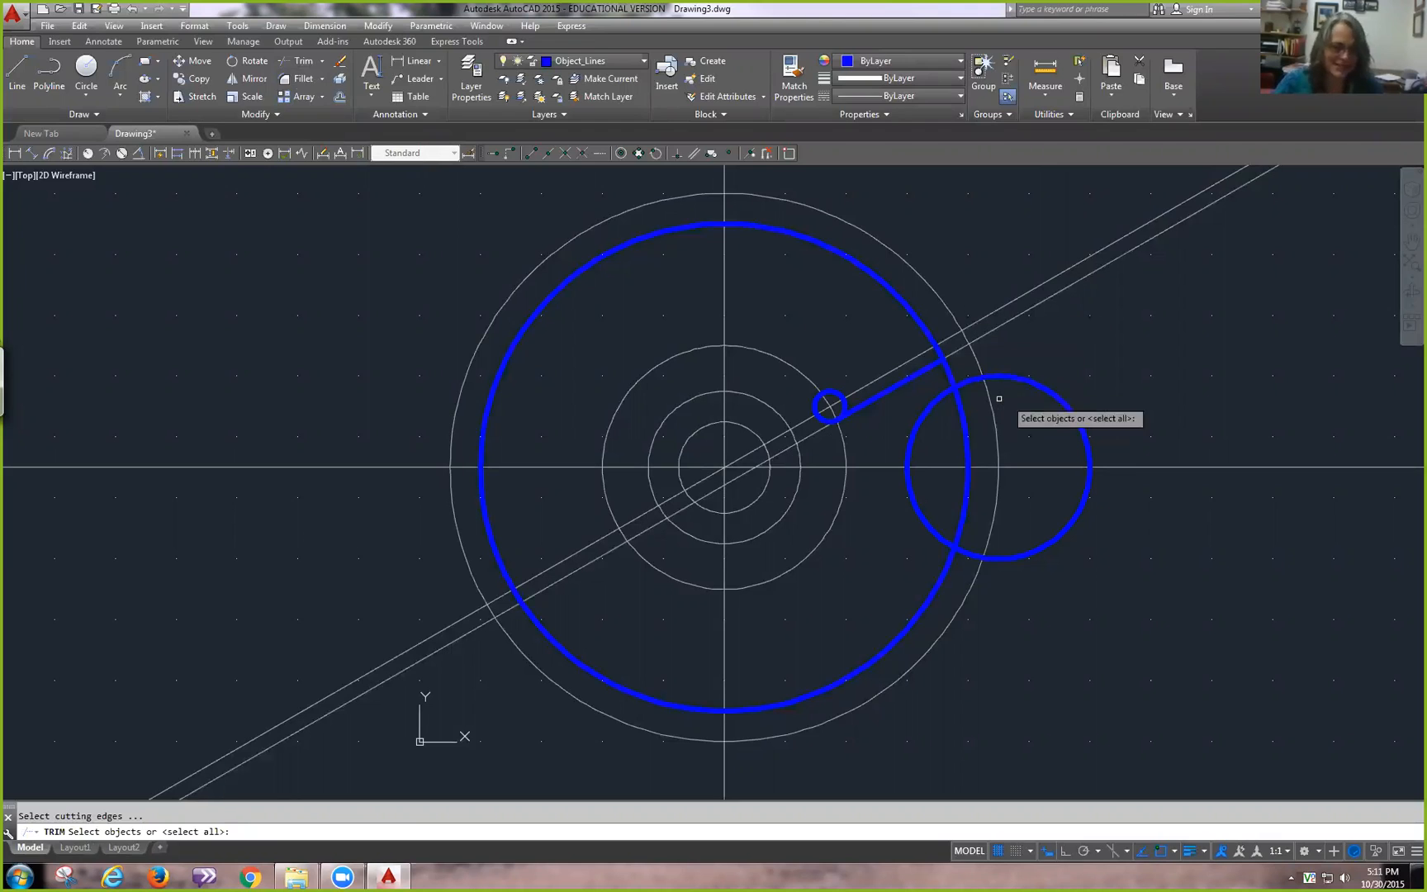
left_click(961, 427)
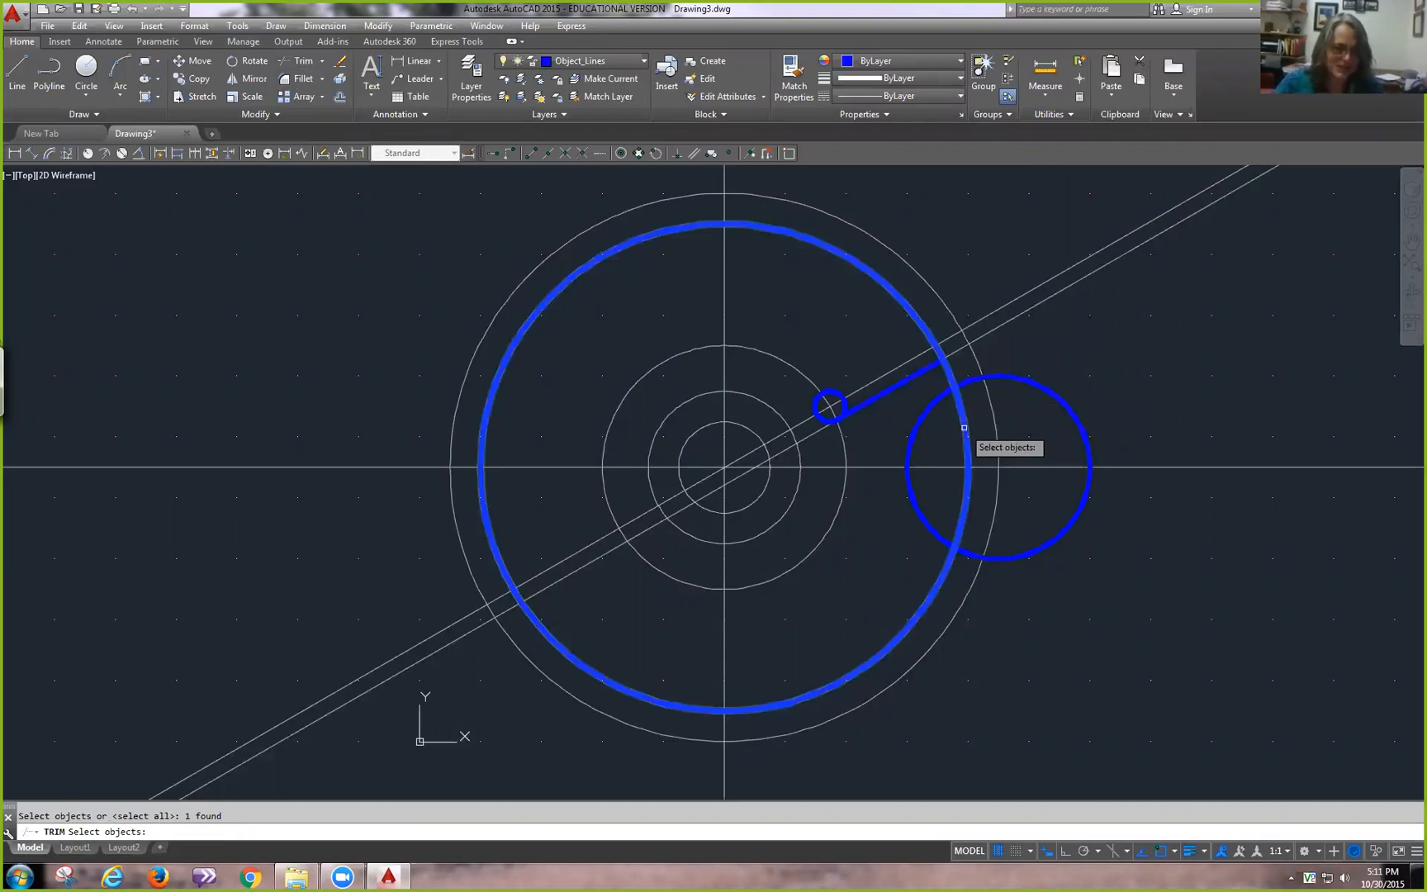
left_click(912, 432)
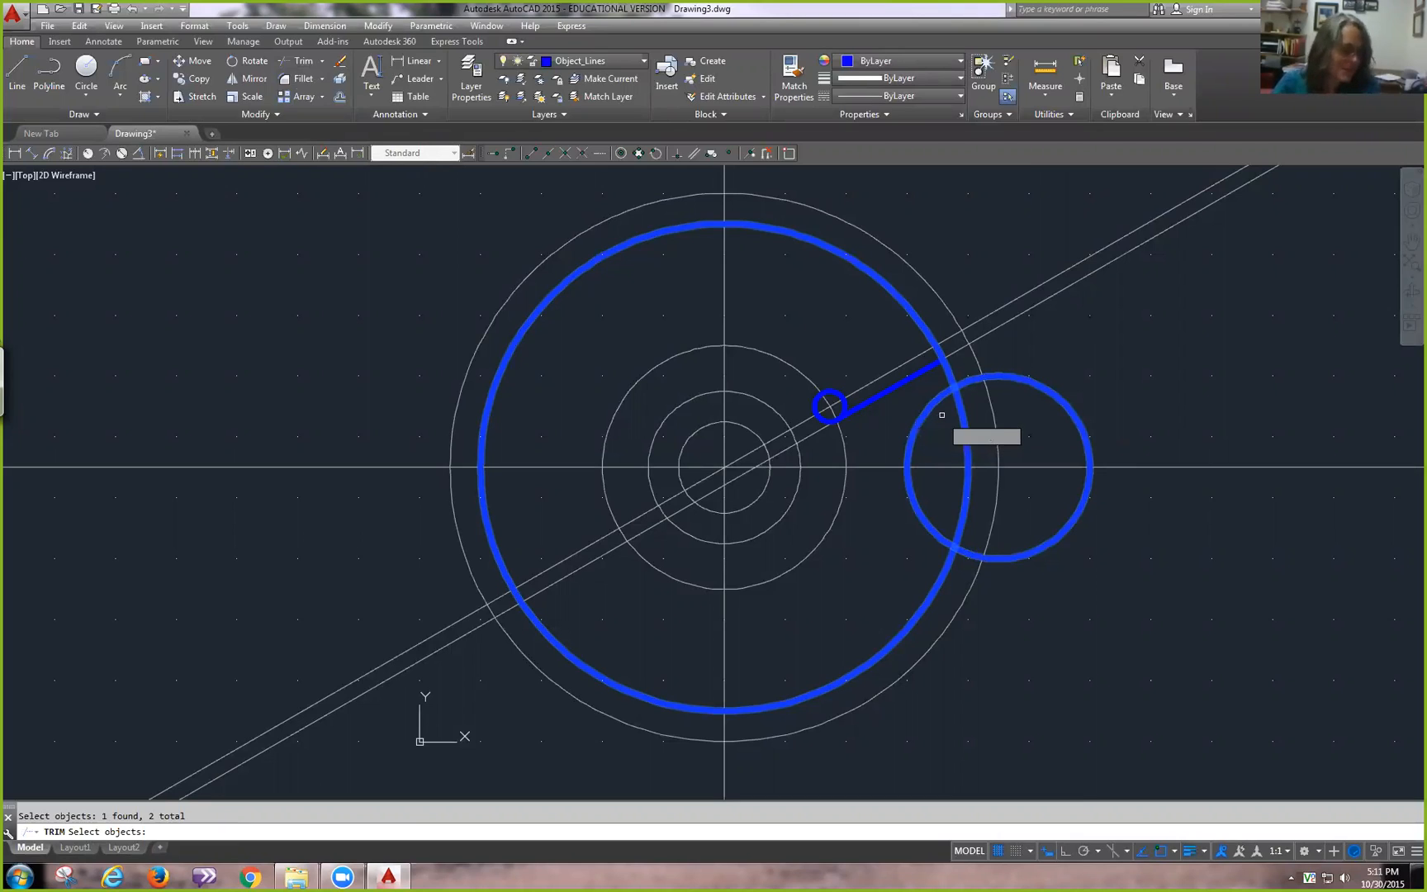
left_click(896, 299)
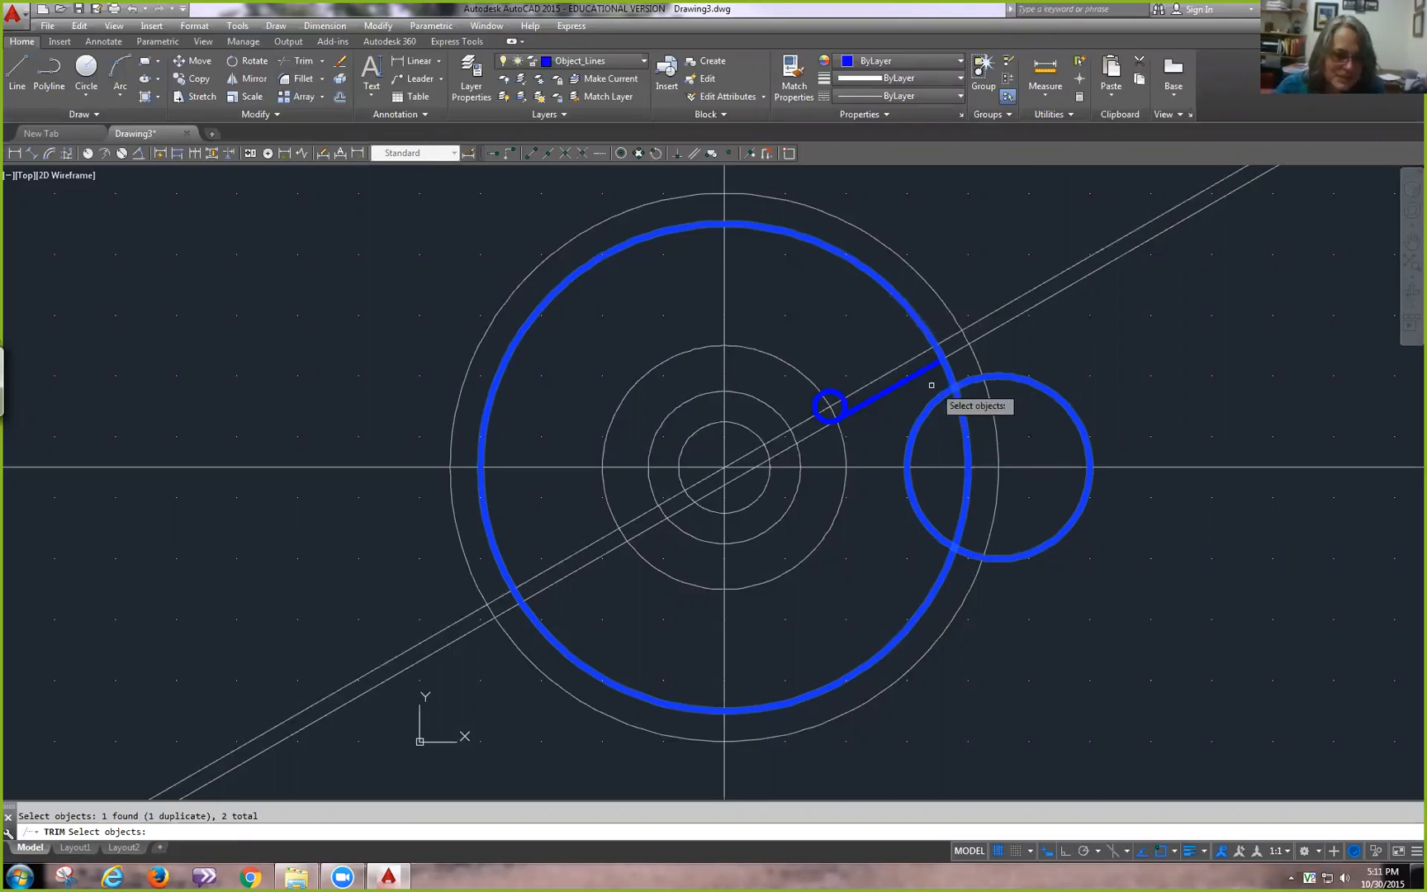
left_click(857, 381)
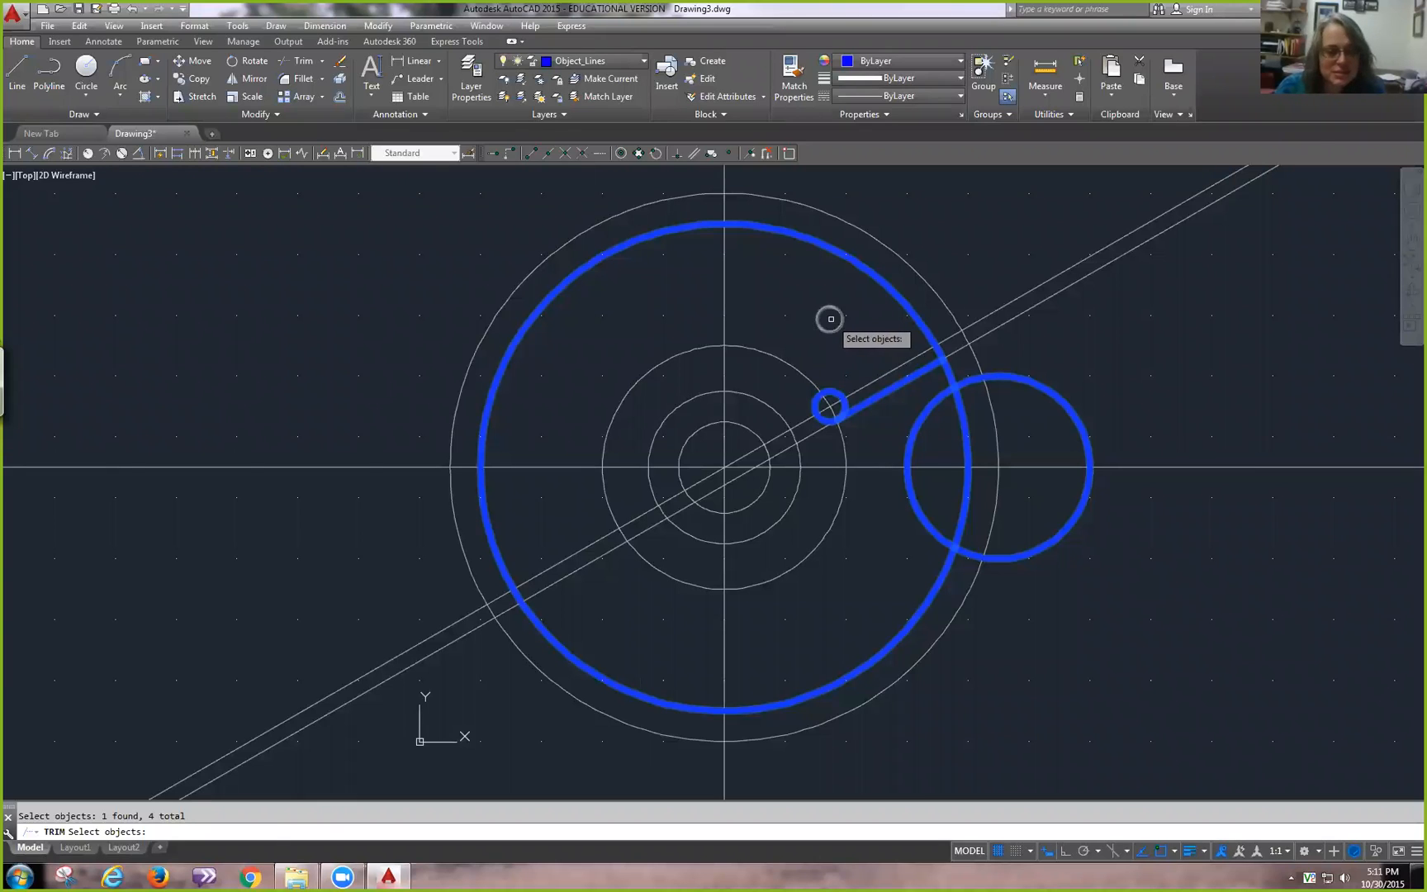
key("Return")
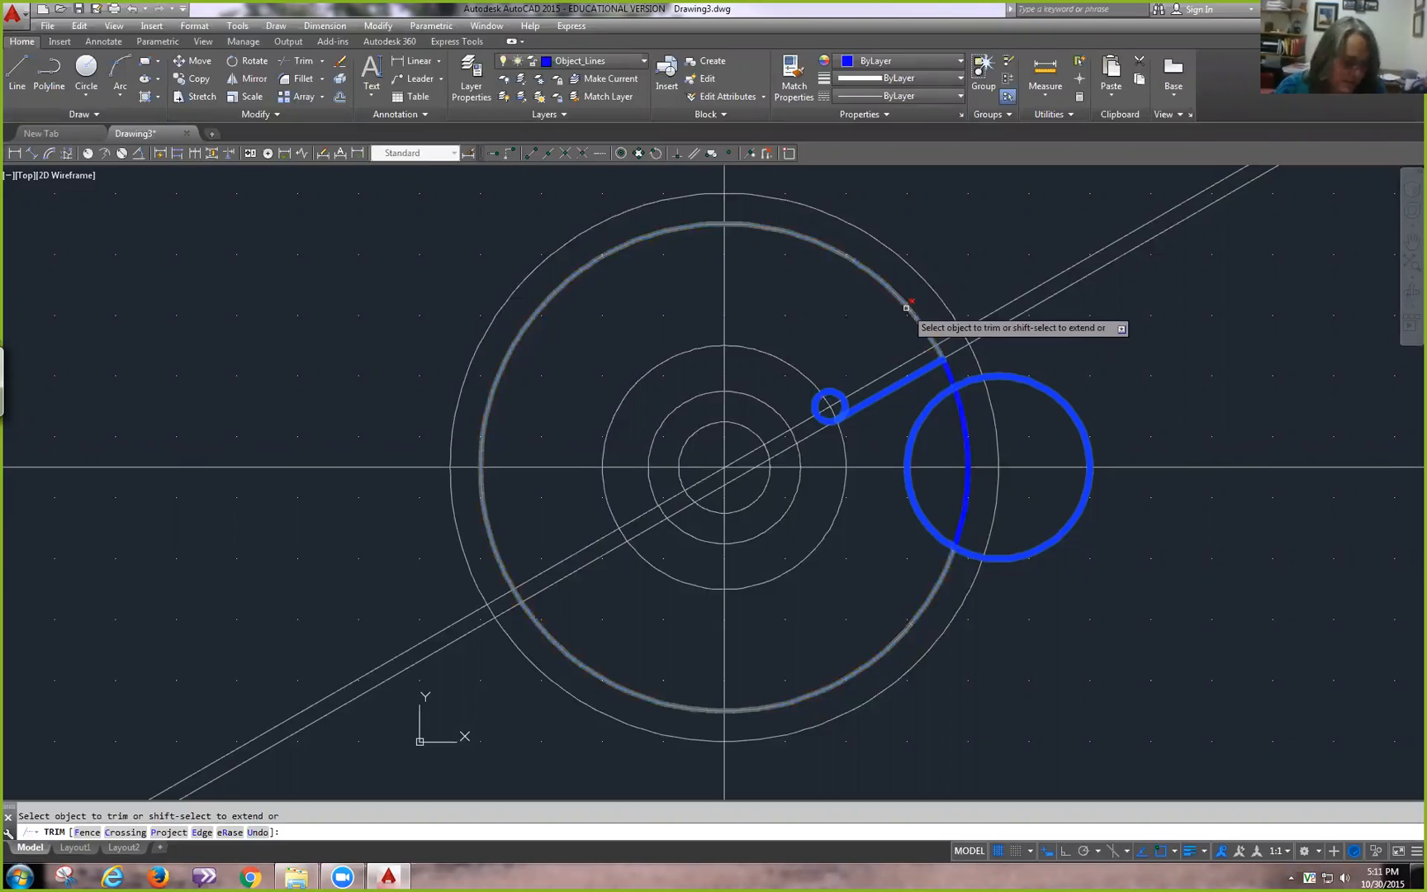
left_click(1080, 511)
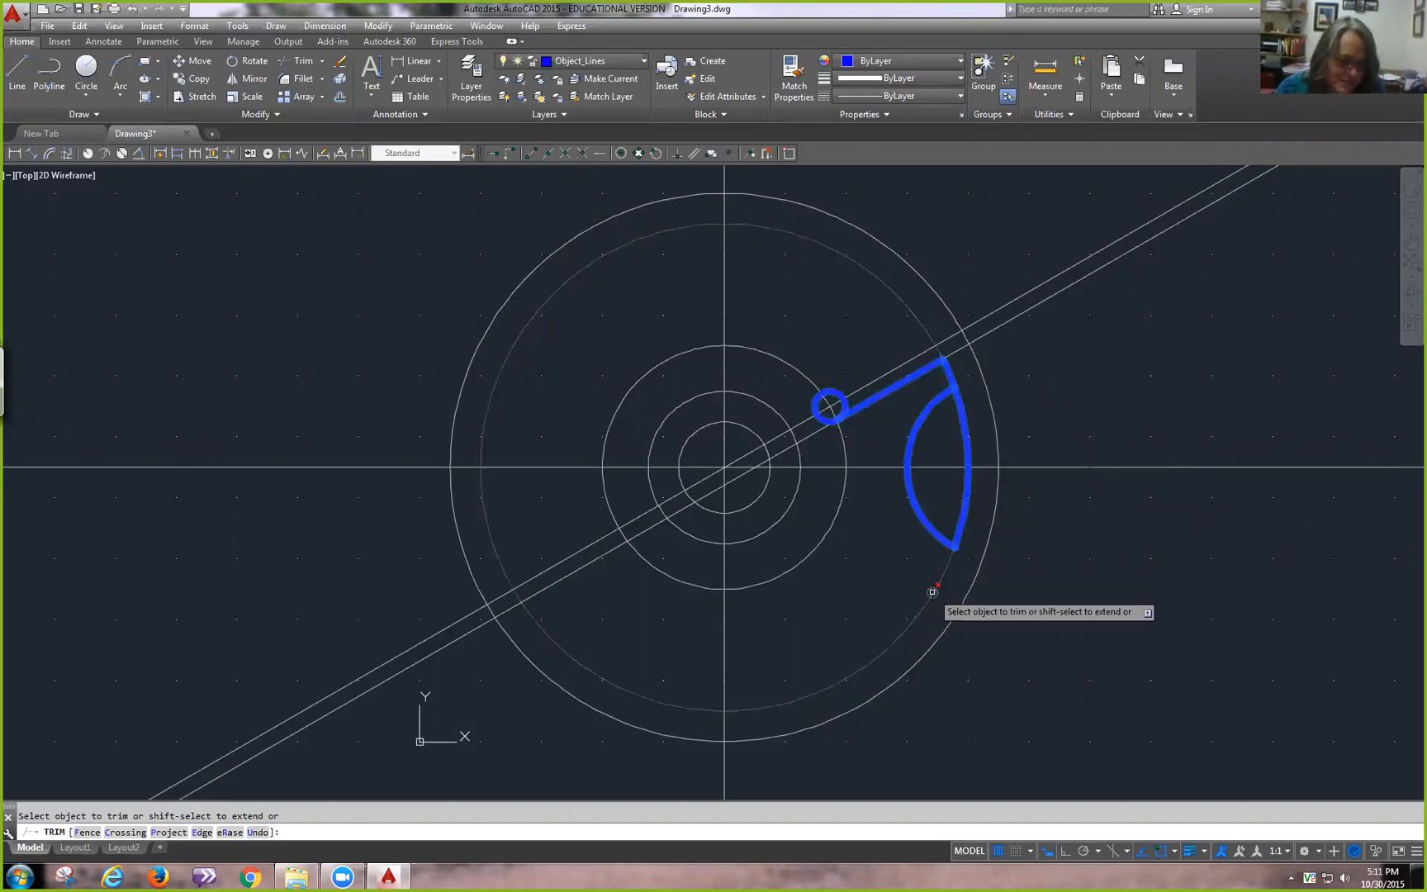
left_click(965, 442)
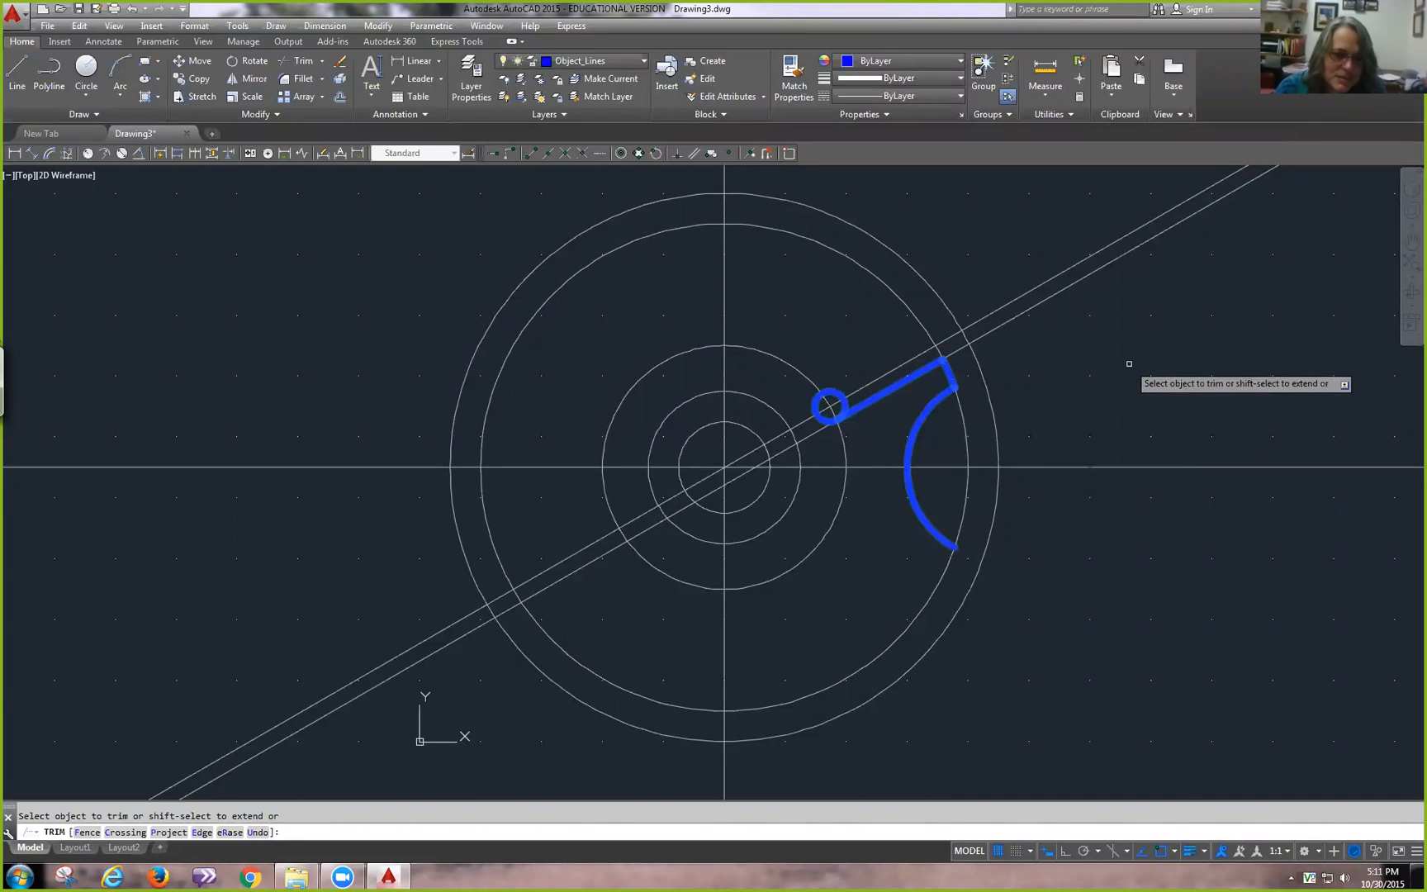
right_click(1100, 354)
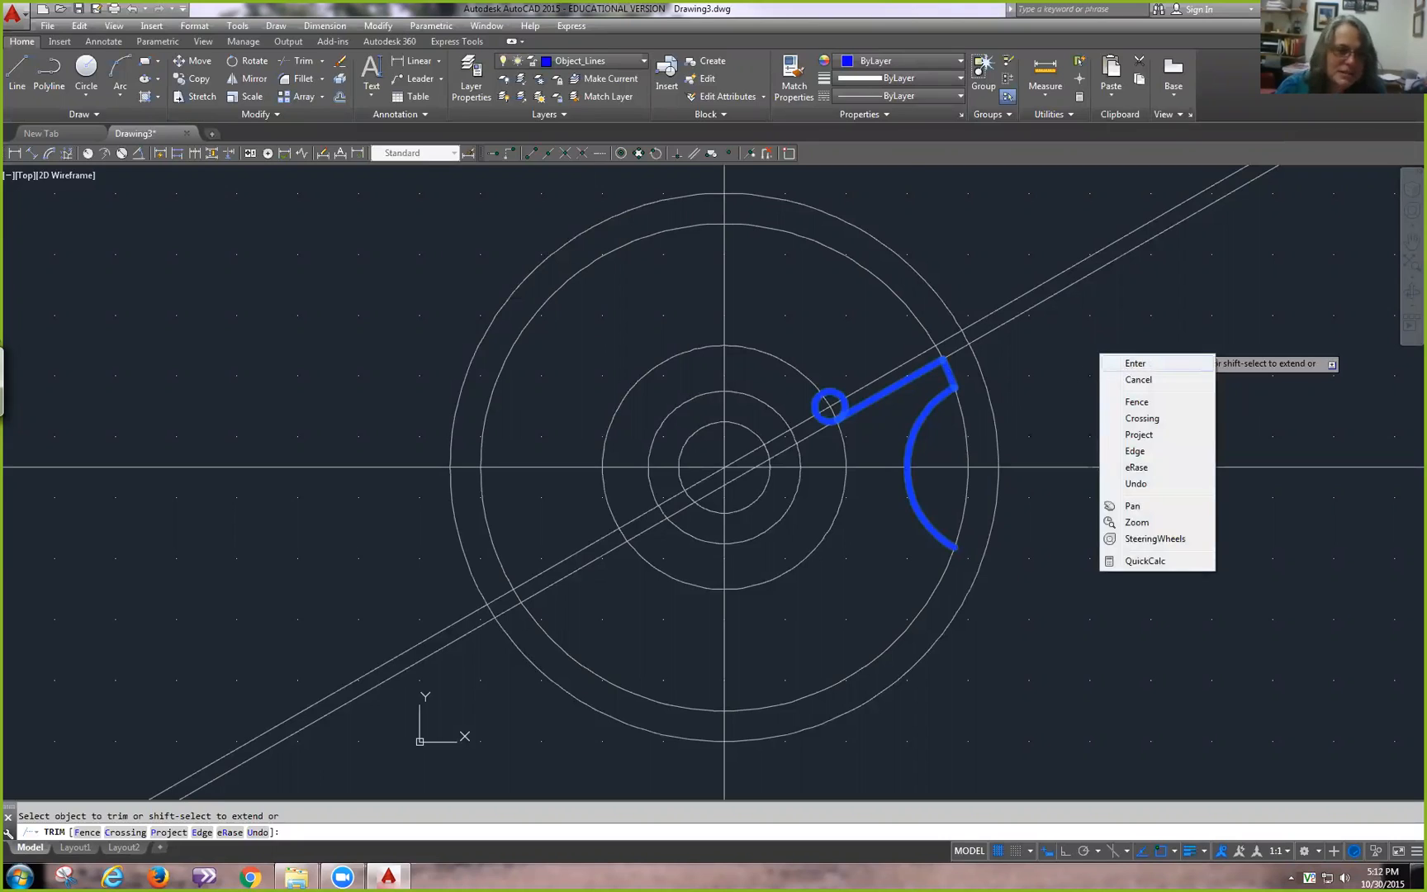
left_click(1111, 364)
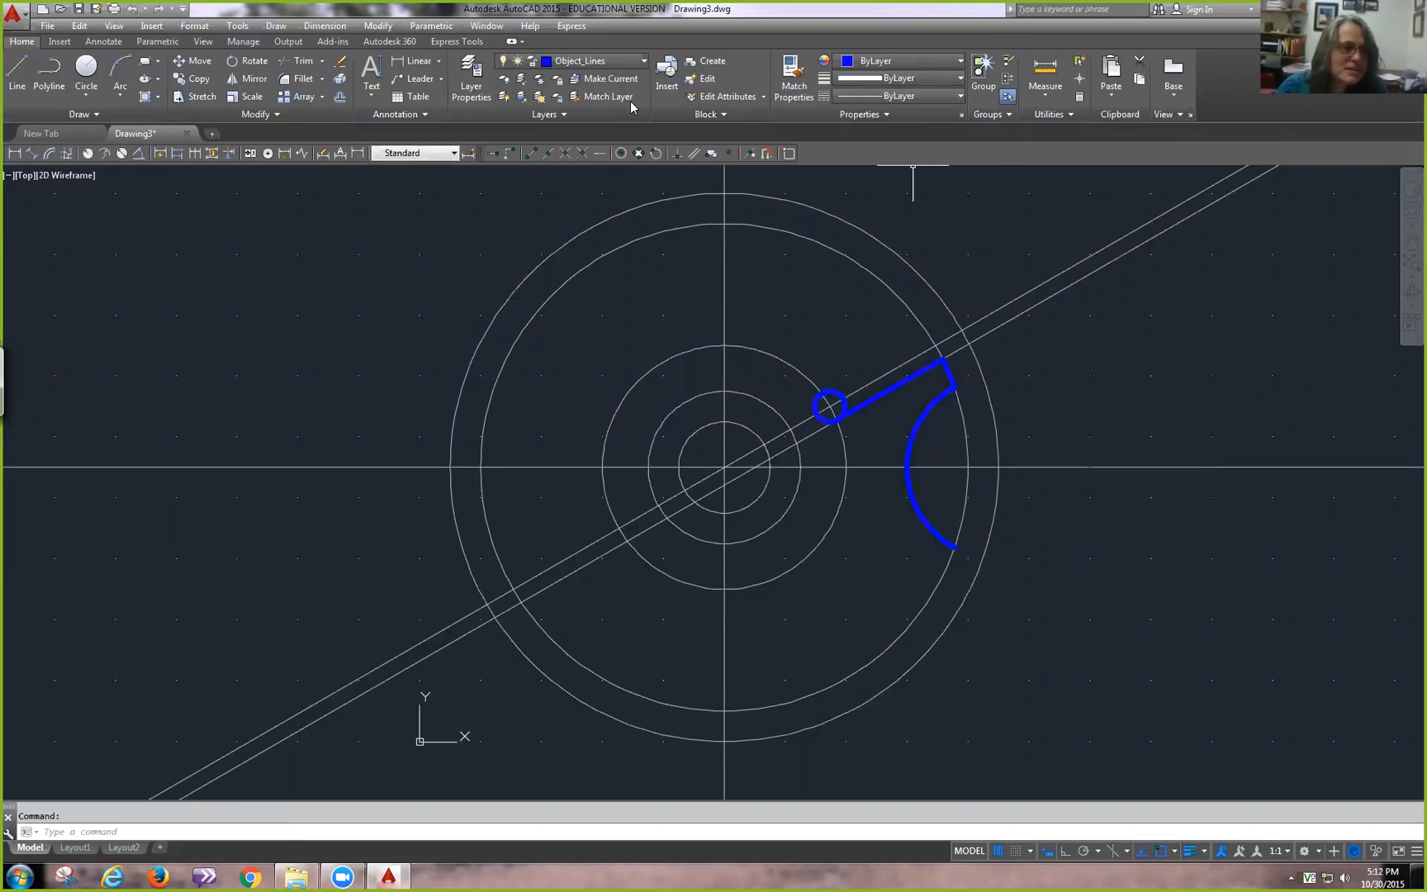
- Using the horizontal and 30° construction lines as cutting edges, trim the small circle's upper half and the 1.5 radius arc below the horizontal line
left_click(302, 63)
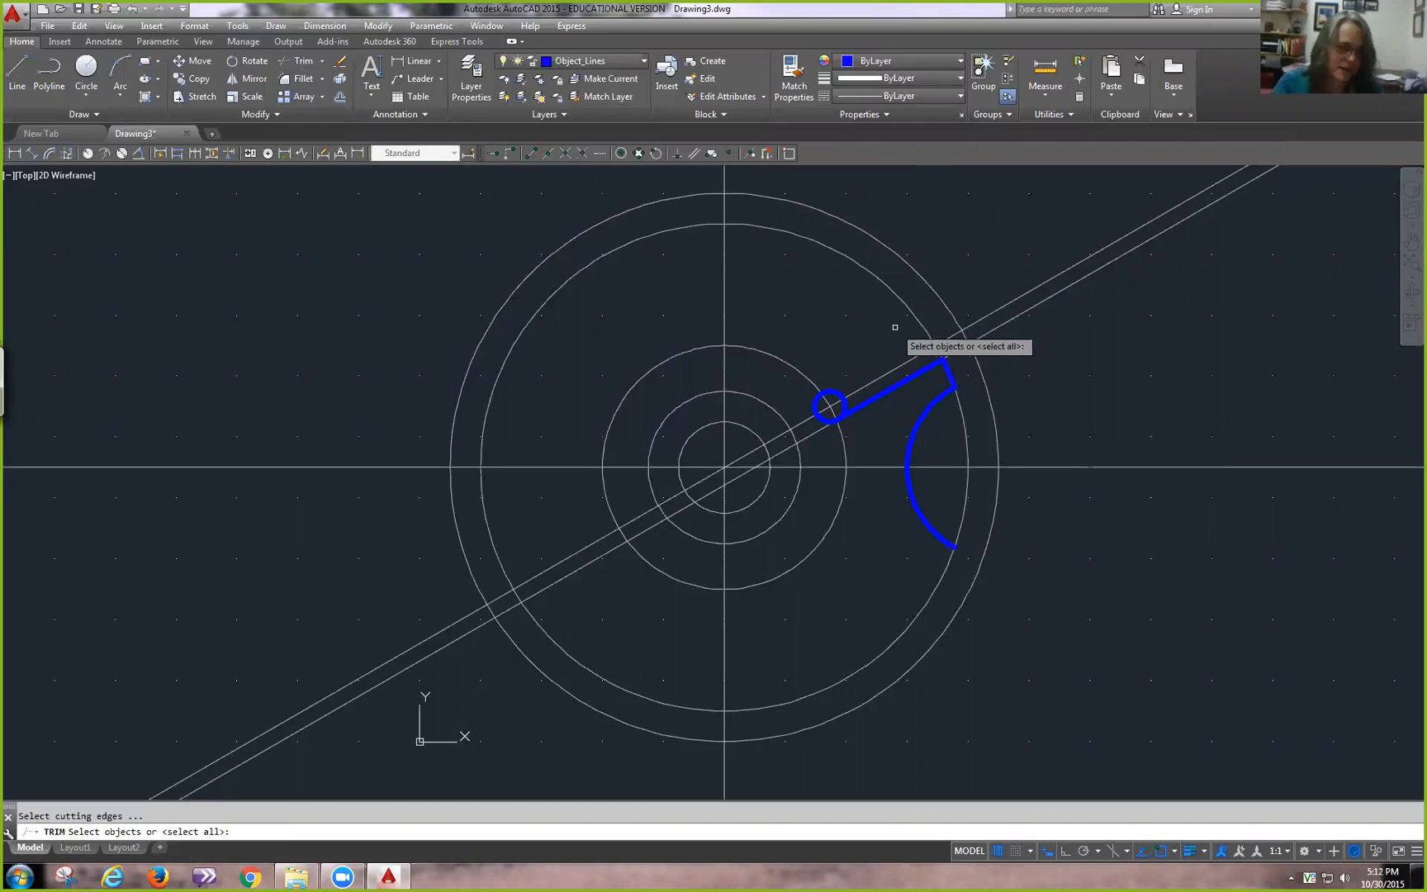
left_click(945, 467)
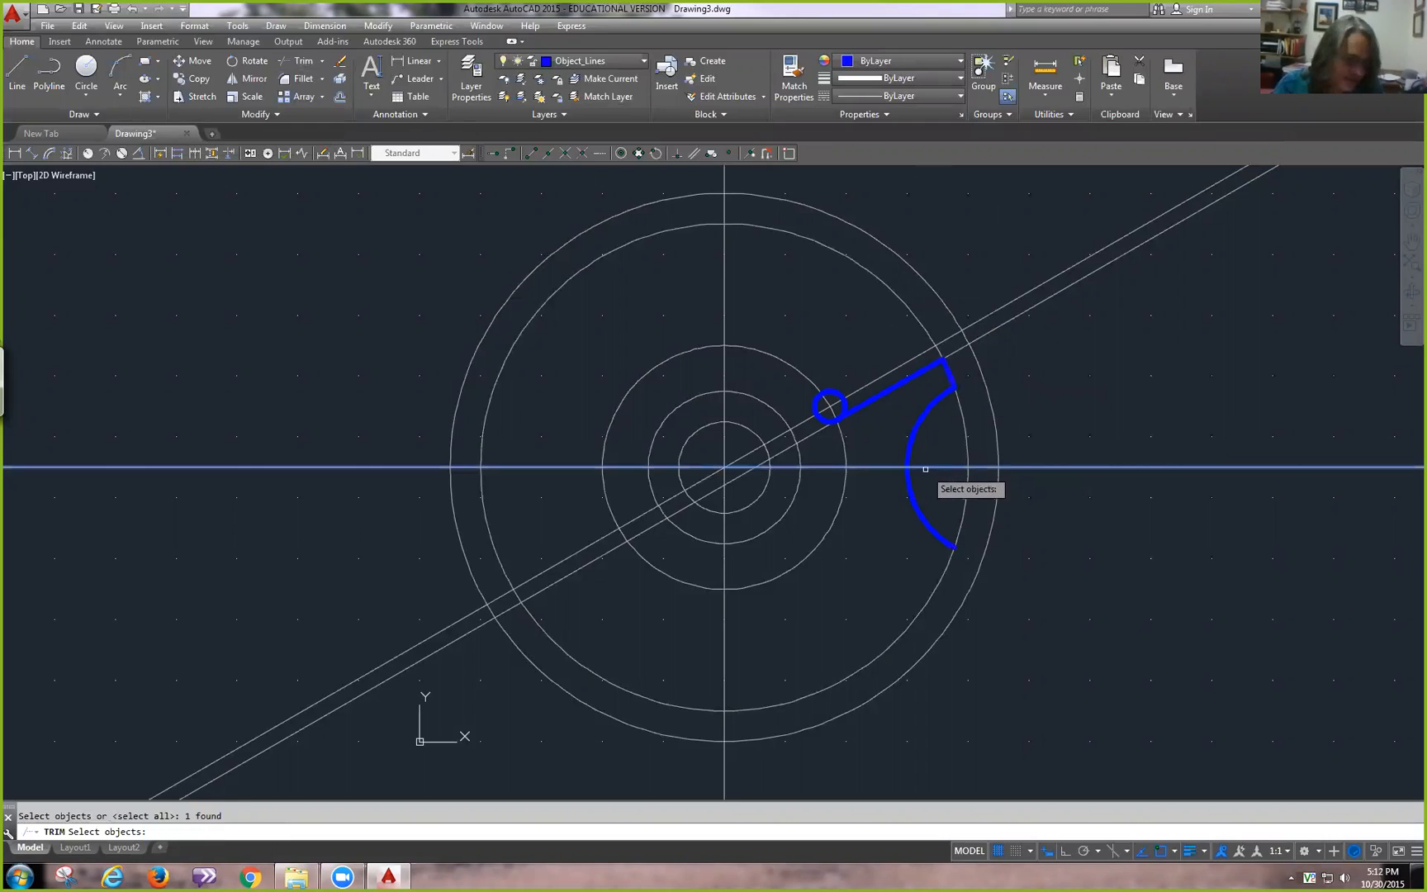
left_click(872, 381)
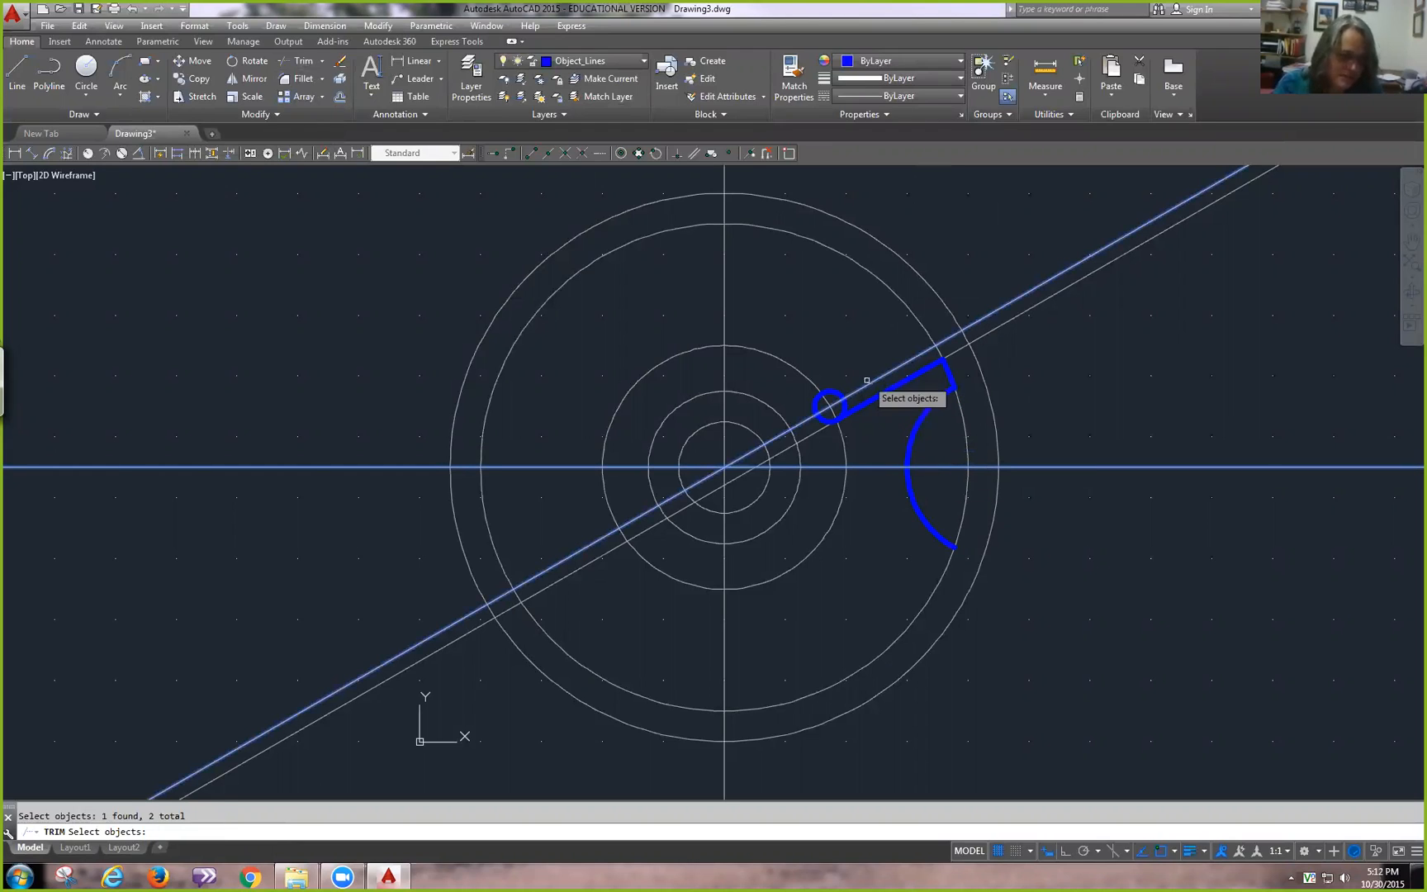
right_click(816, 356)
left_click(823, 401)
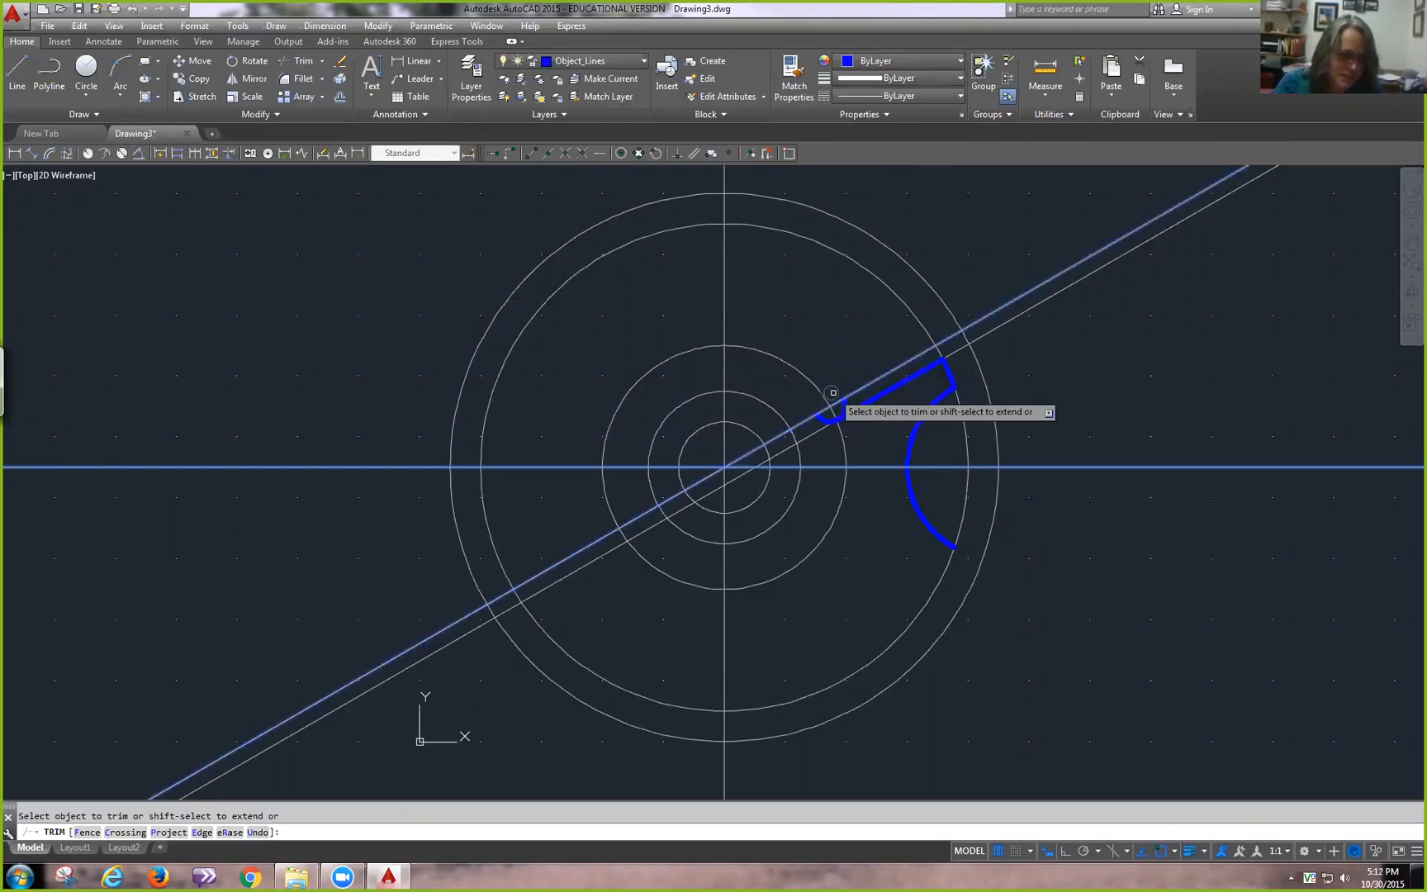
left_click(918, 512)
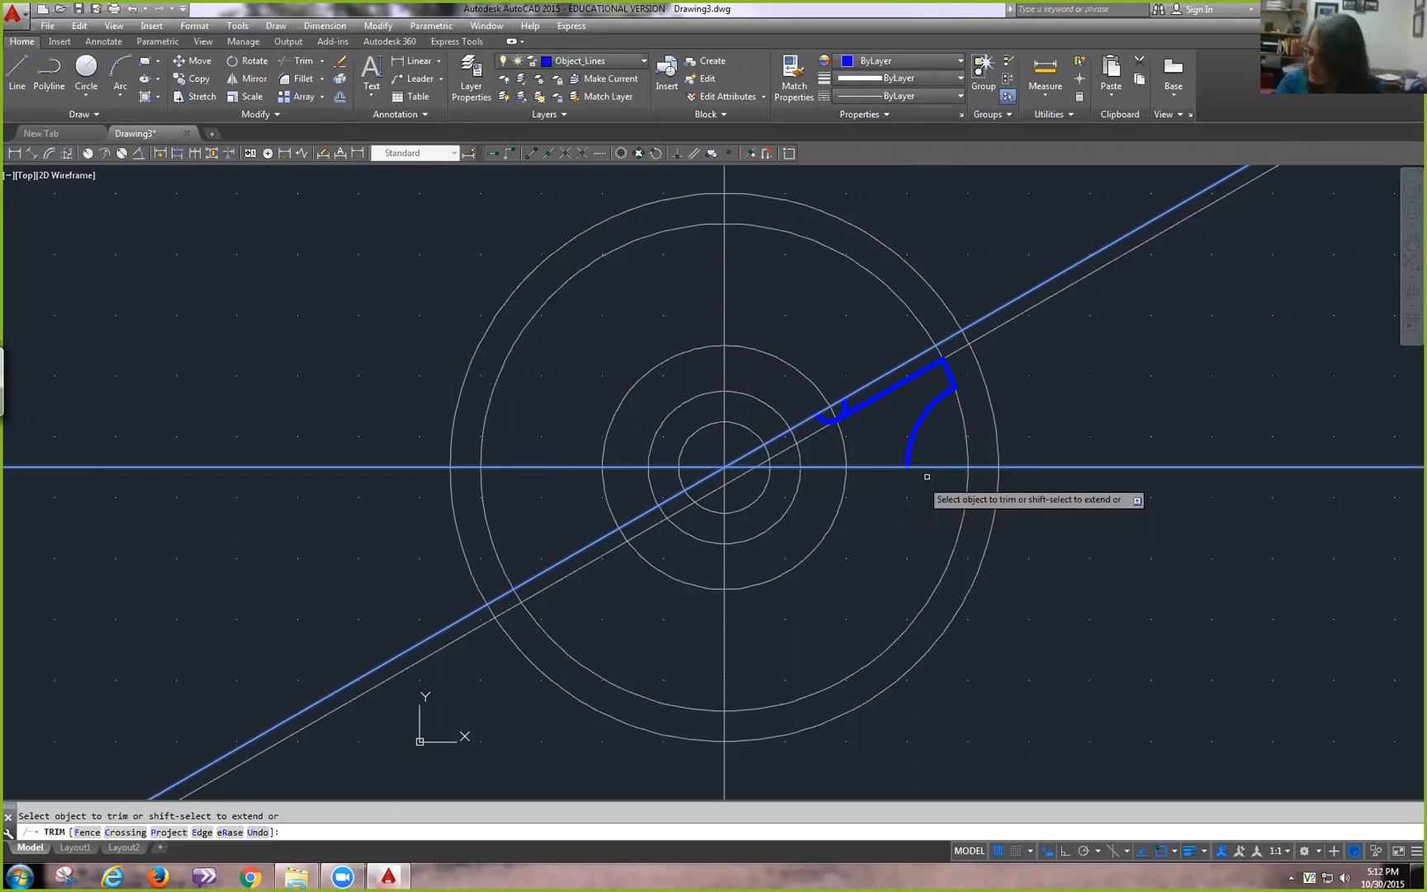
right_click(1082, 408)
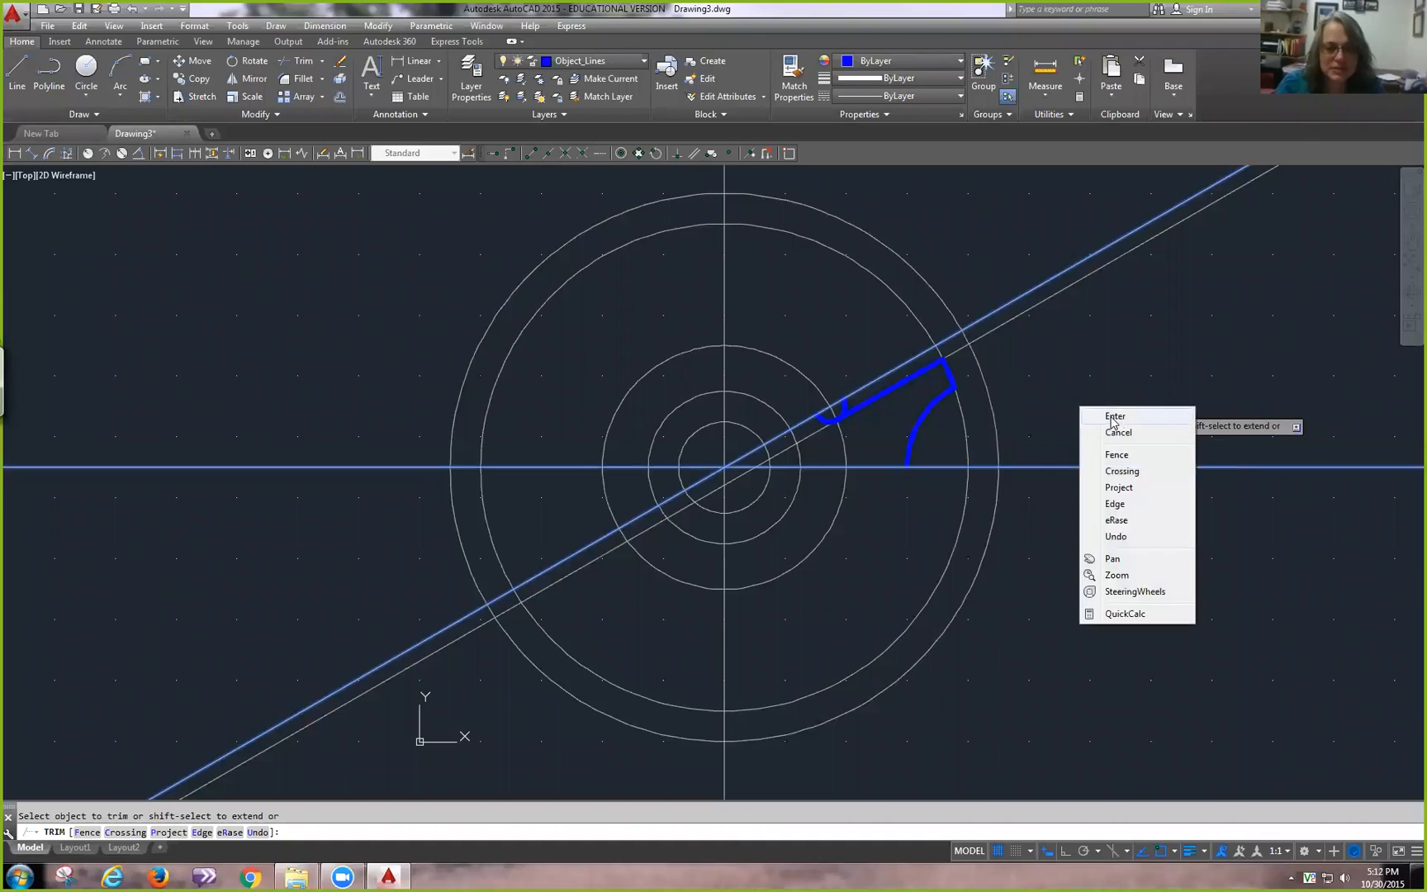
left_click(1113, 417)
- Trim the small arc's leftover piece outside the 2.00 radius construction circle, using that circle as the cutting edge
right_click(1095, 381)
left_click(1128, 393)
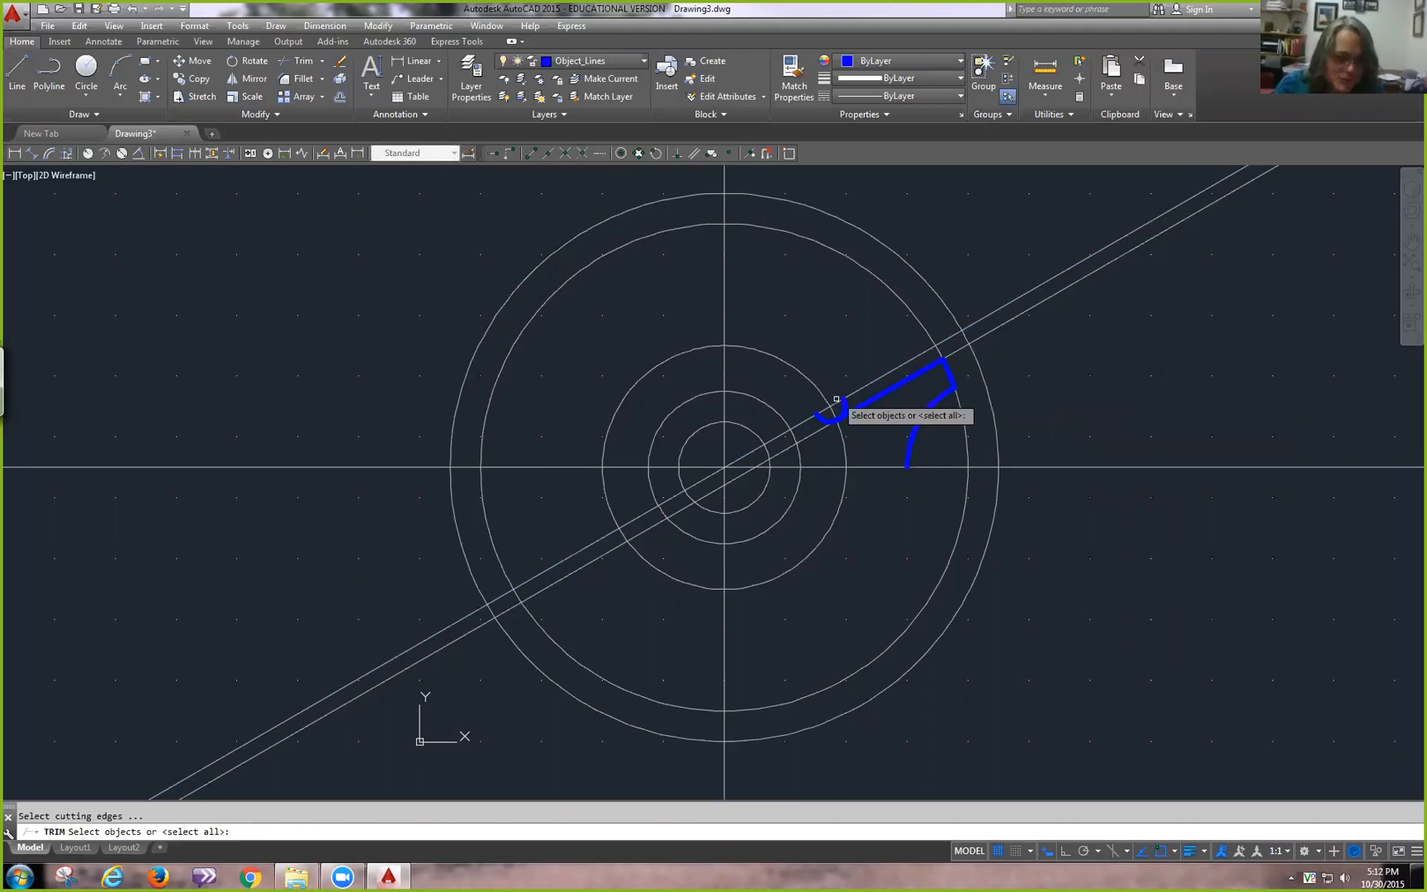
left_click(841, 436)
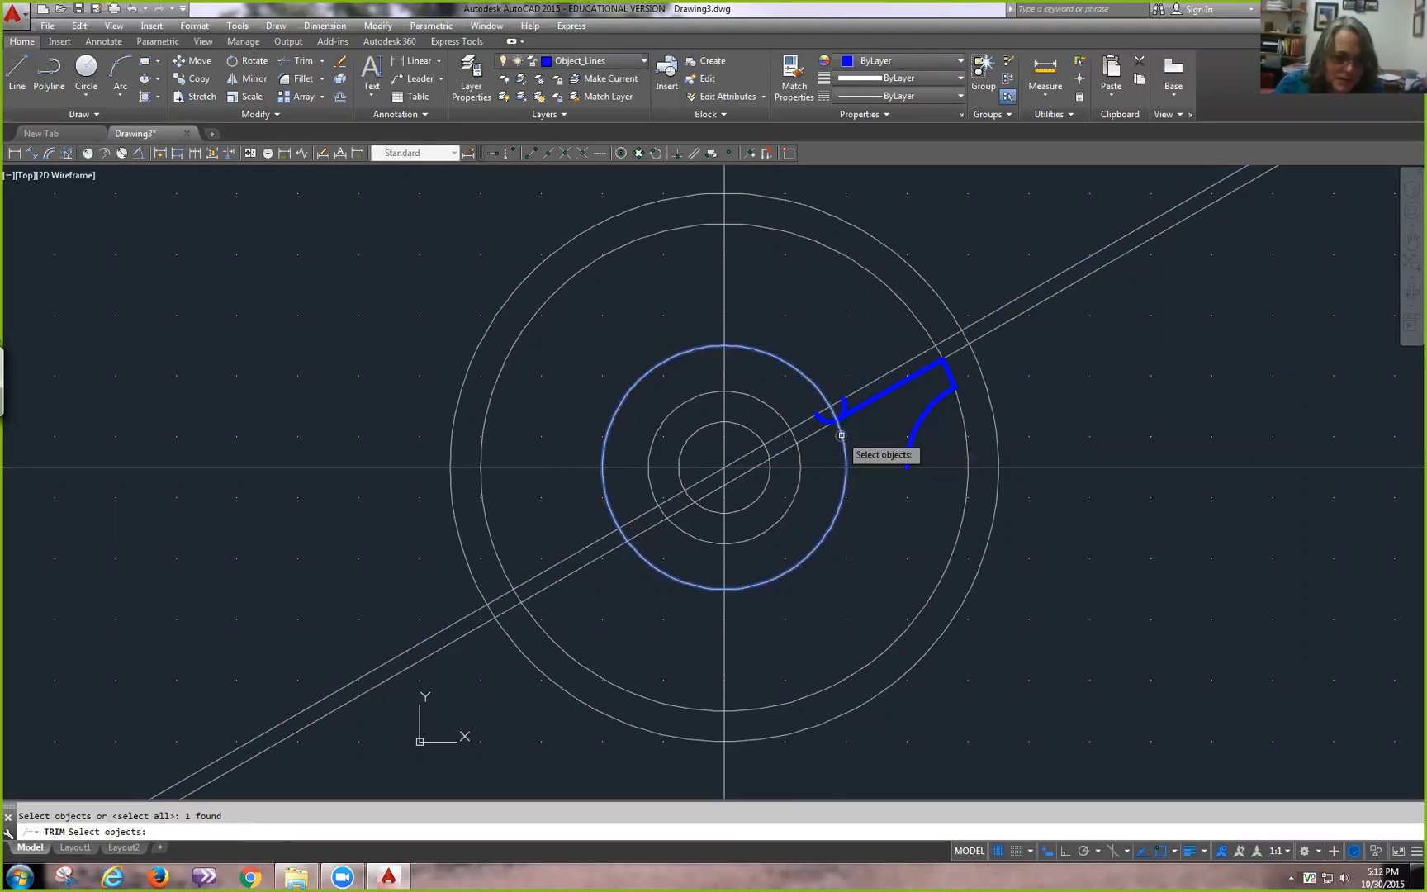
key("Return")
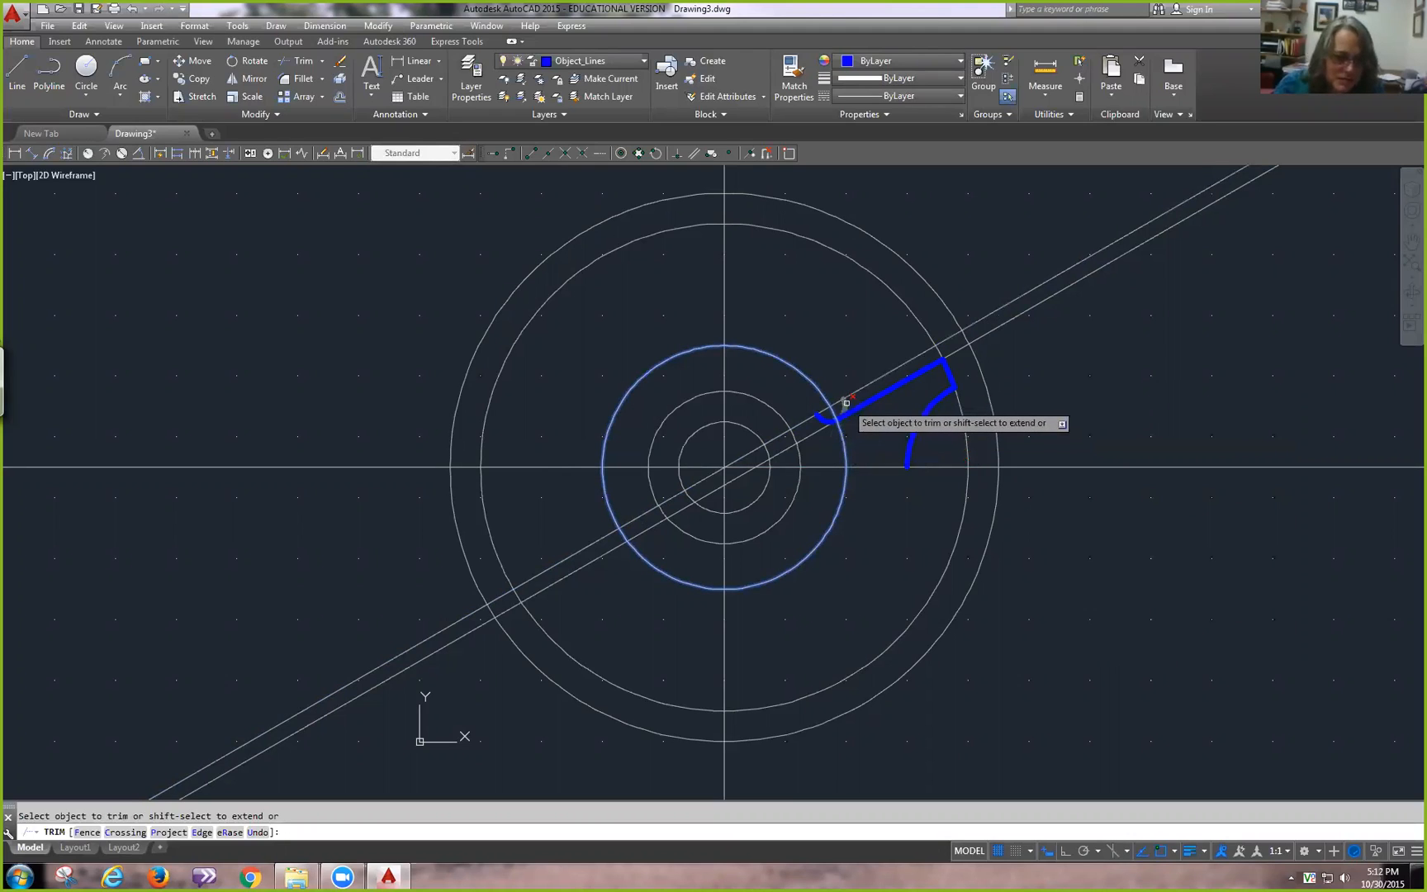
left_click(842, 404)
left_click(845, 404)
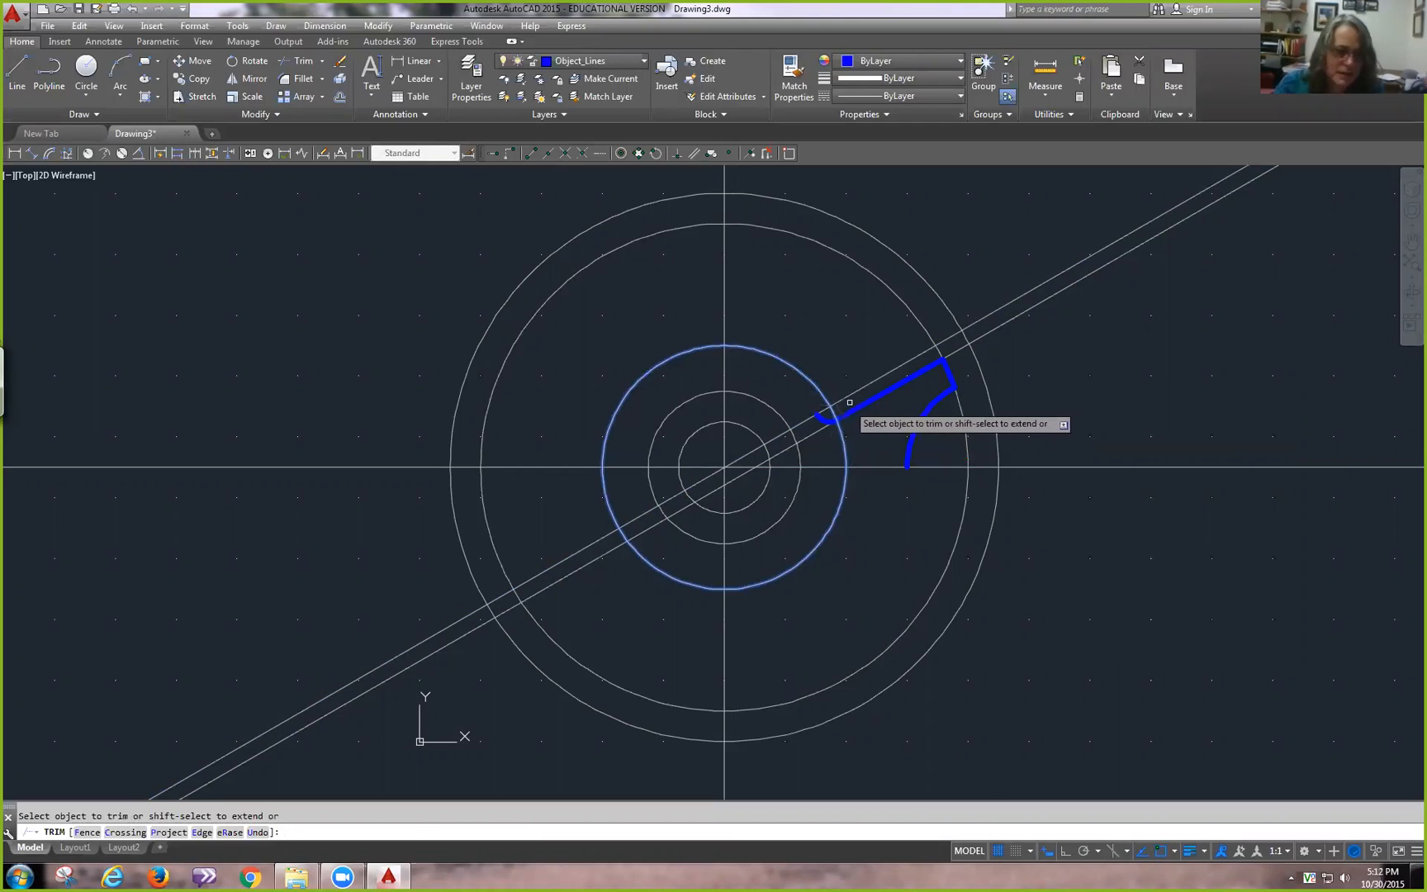
right_click(1137, 410)
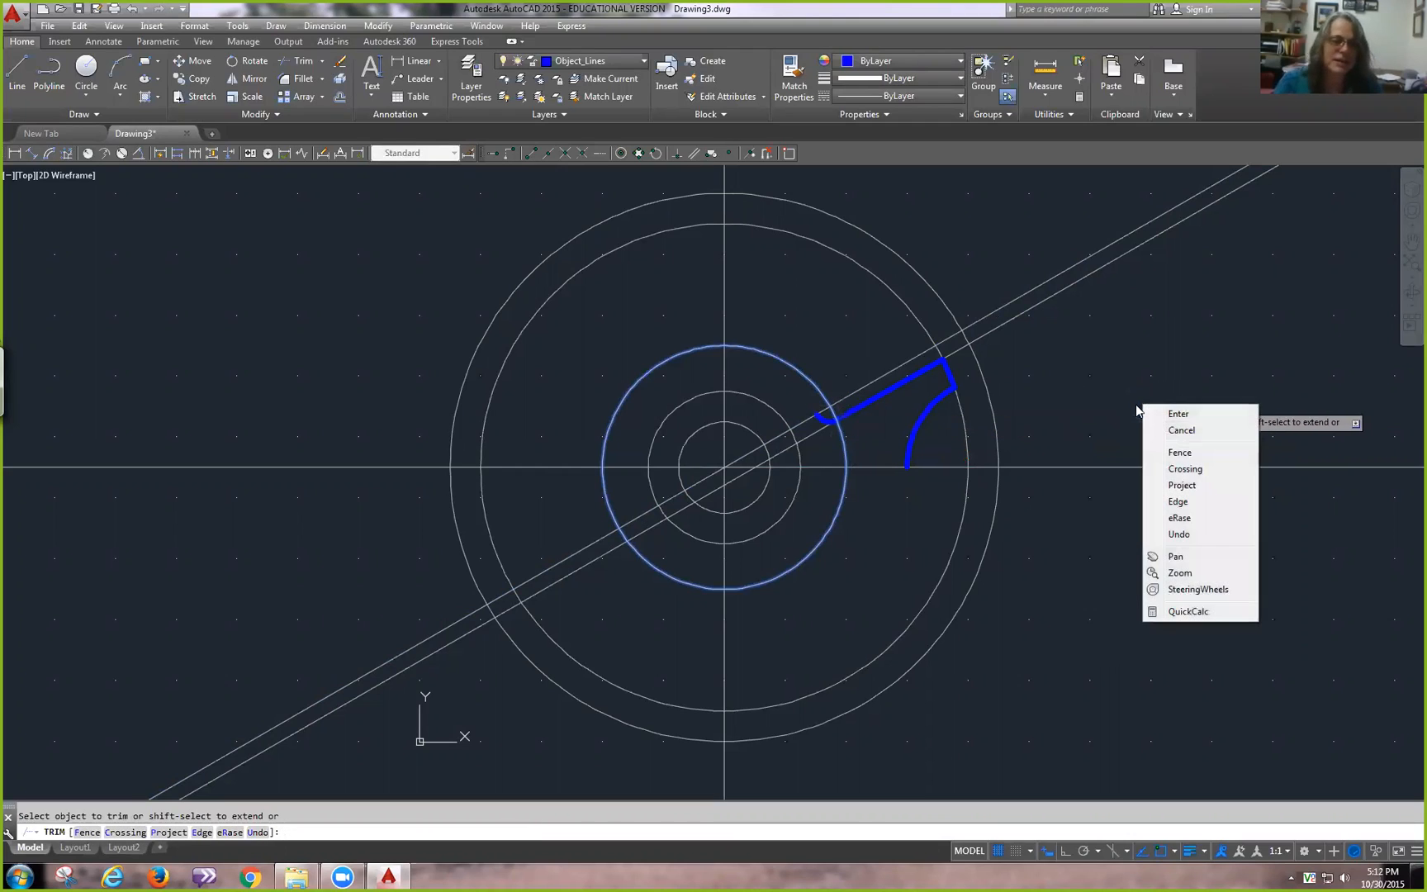
left_click(1178, 414)
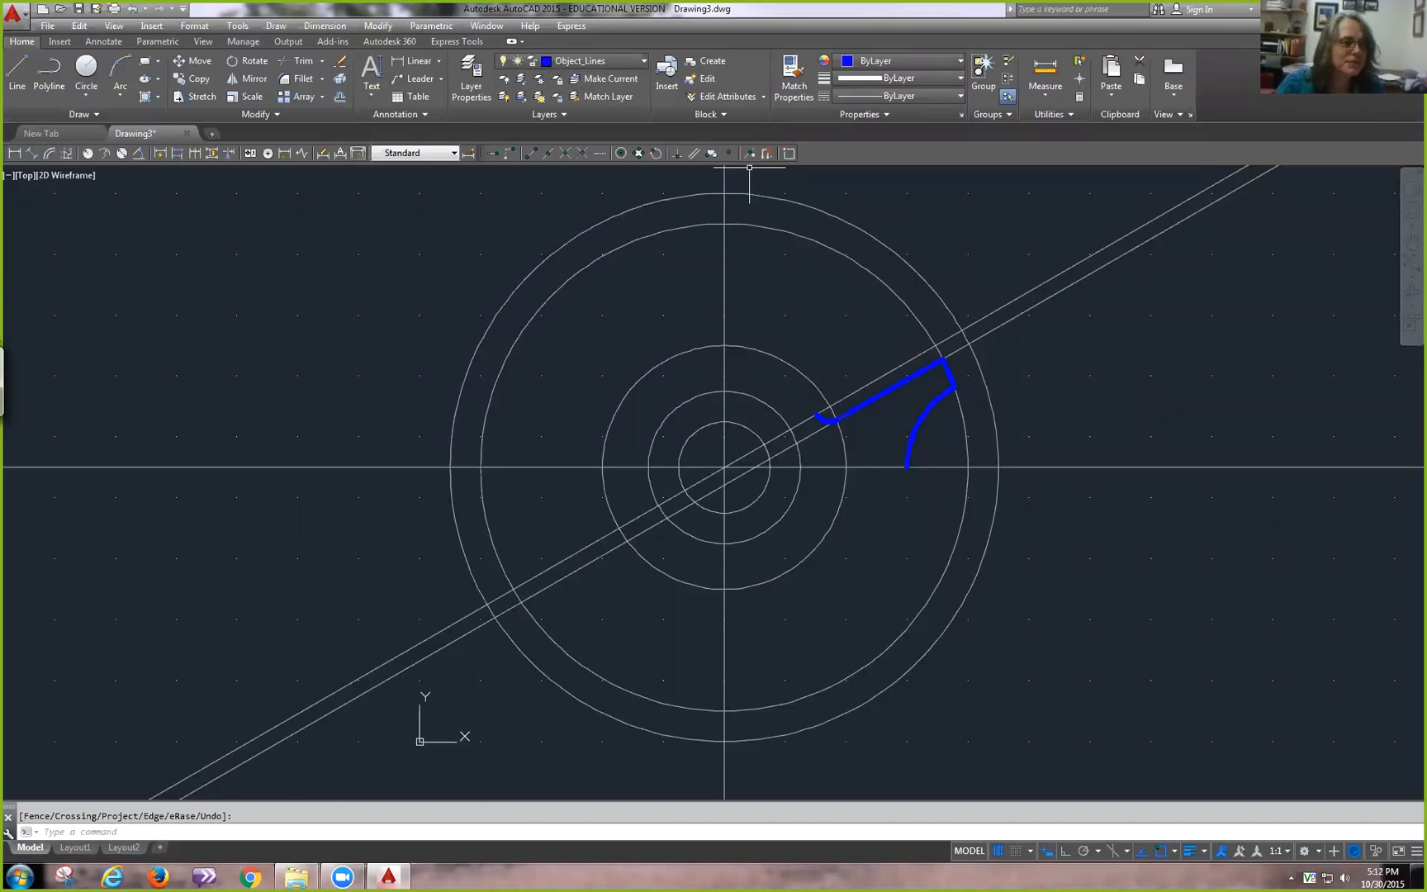
- Mirror the four object-line pieces of the profile segment about the horizontal construction line, keeping the source objects
left_click(245, 80)
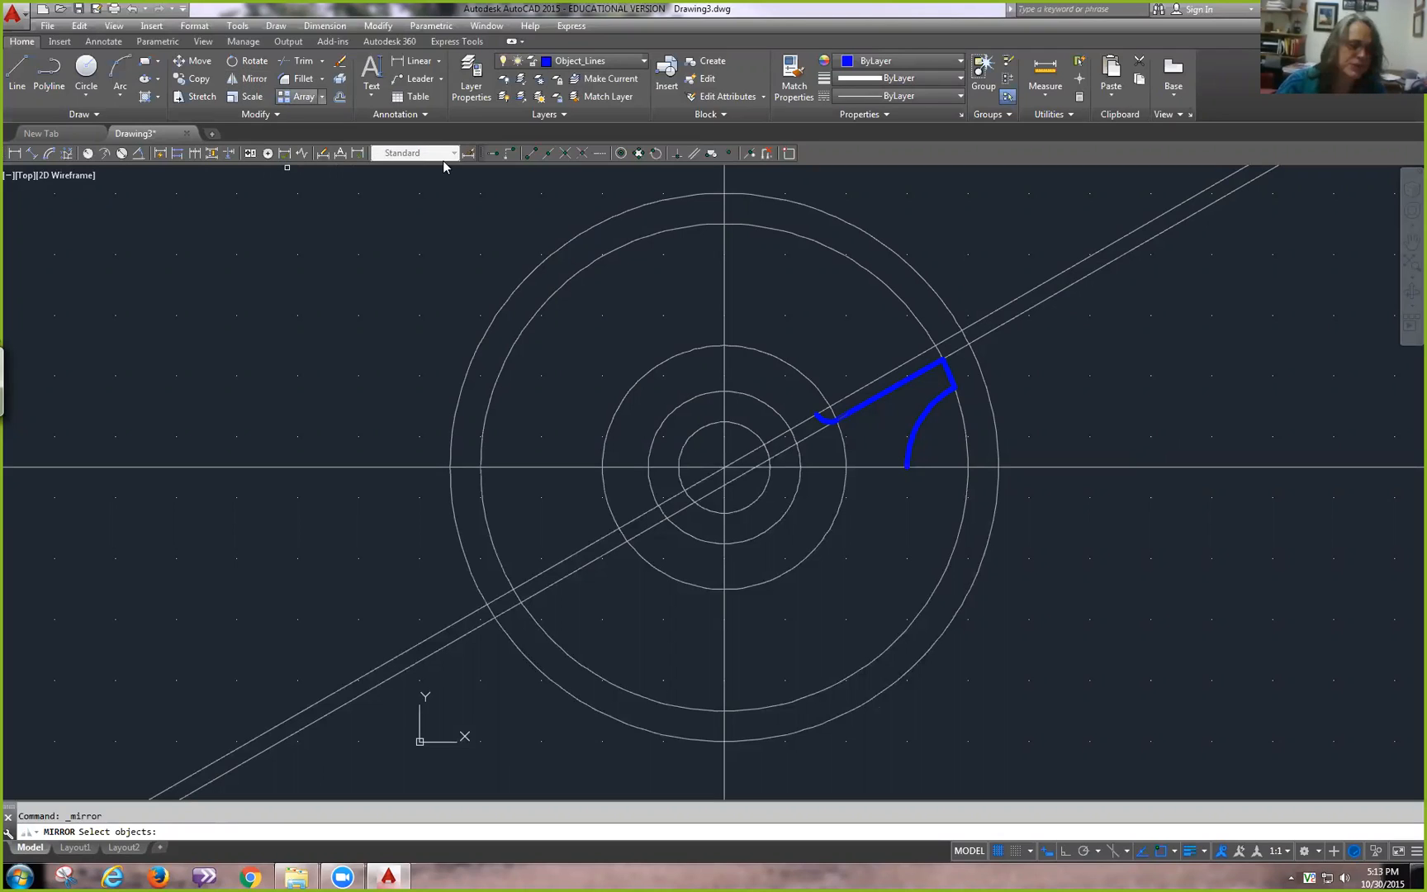
left_click(785, 314)
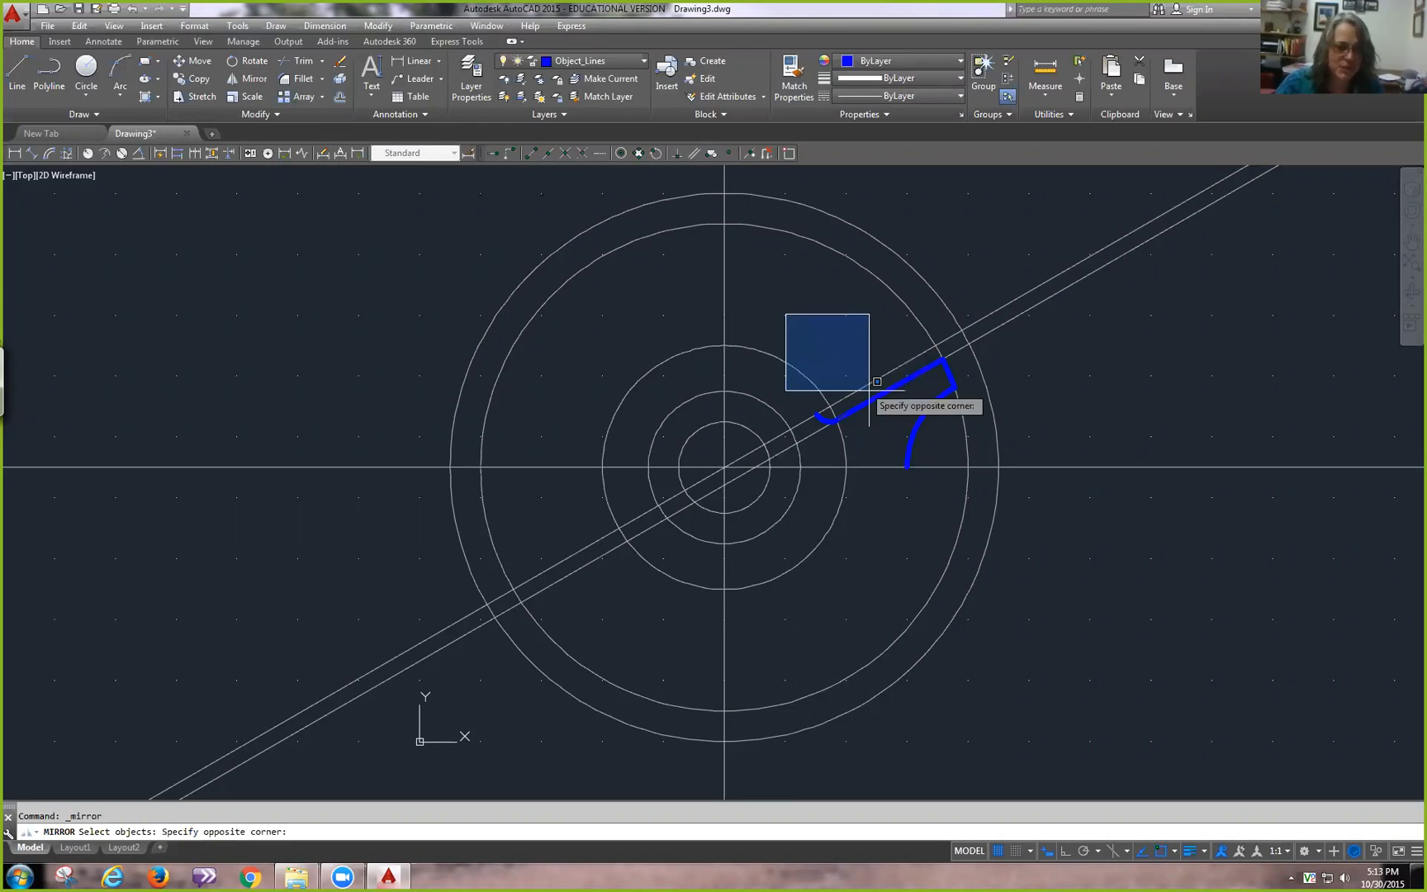
left_click(980, 474)
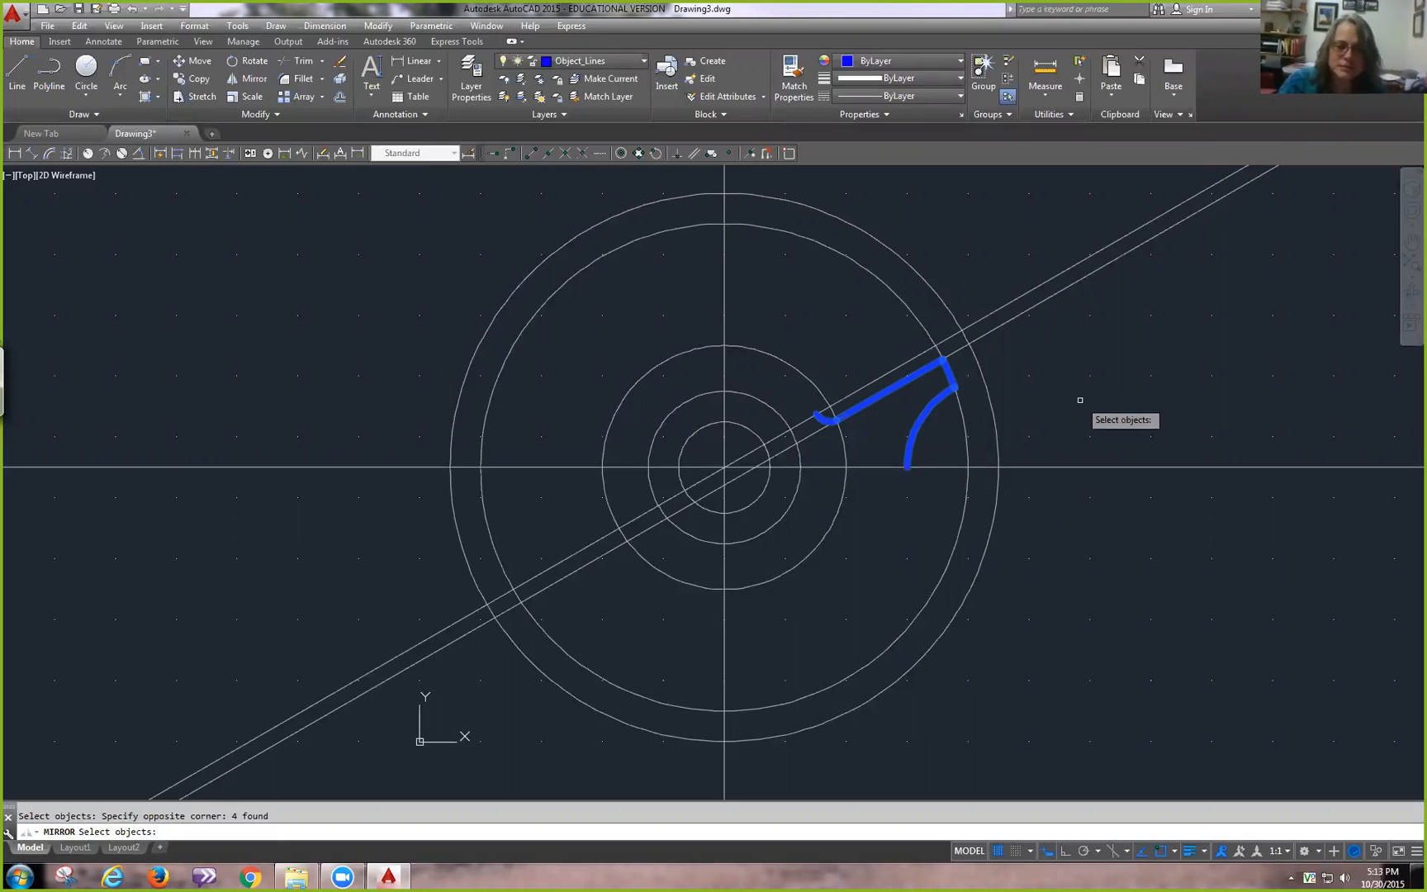
key("Return")
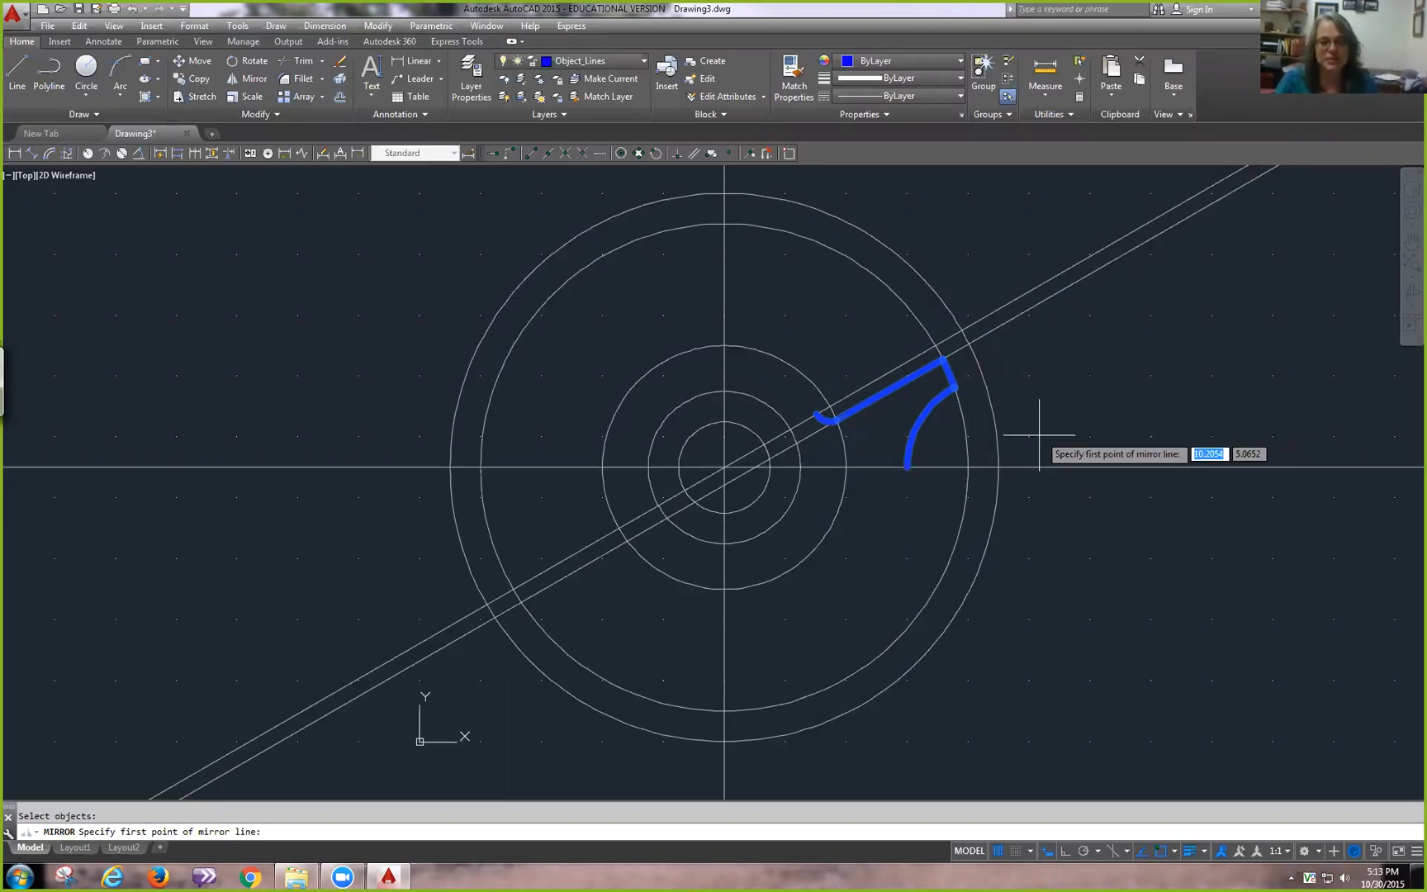
left_click(969, 467)
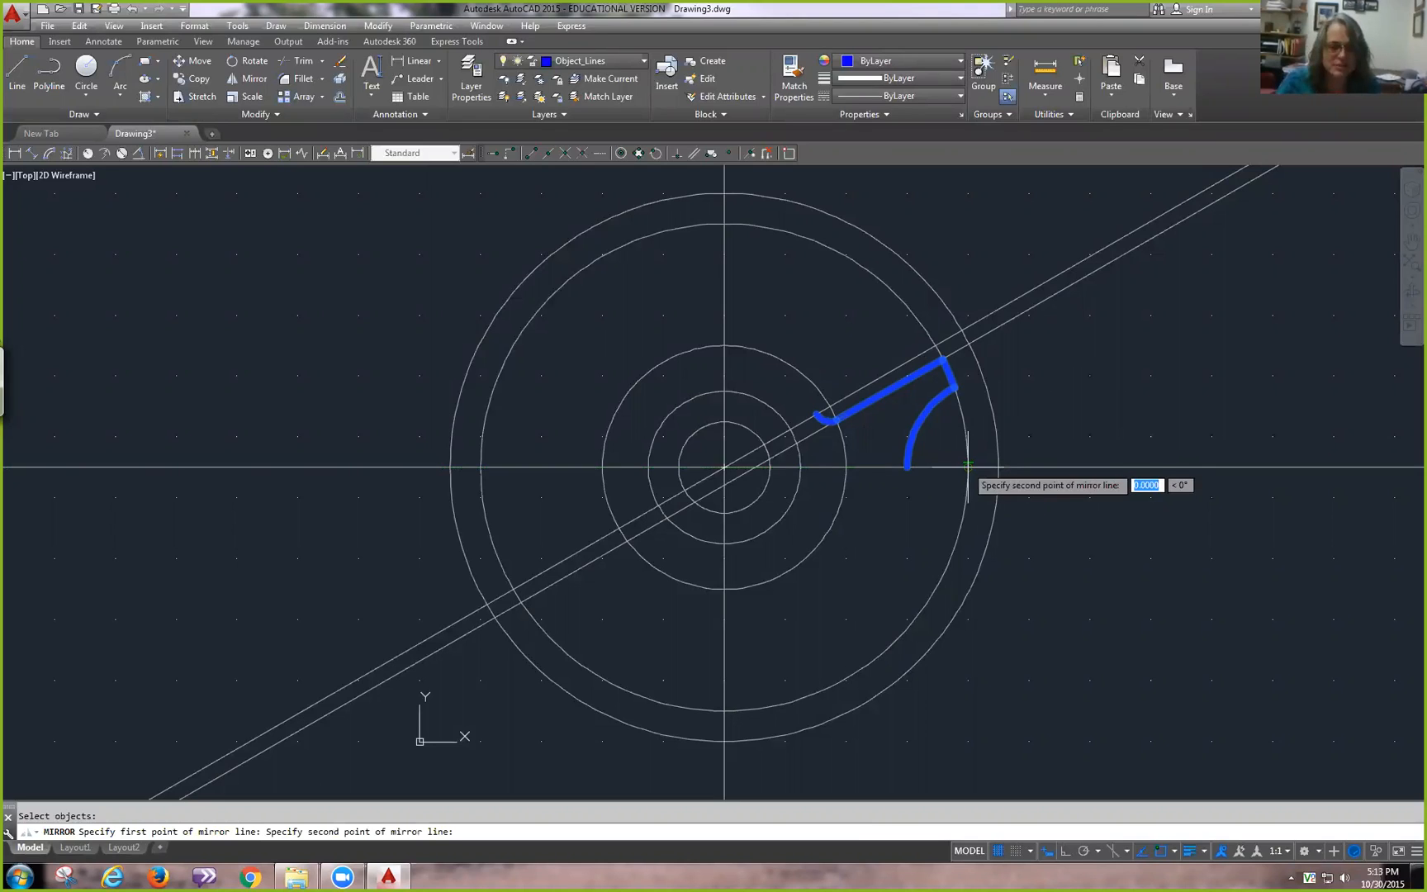
left_click(799, 467)
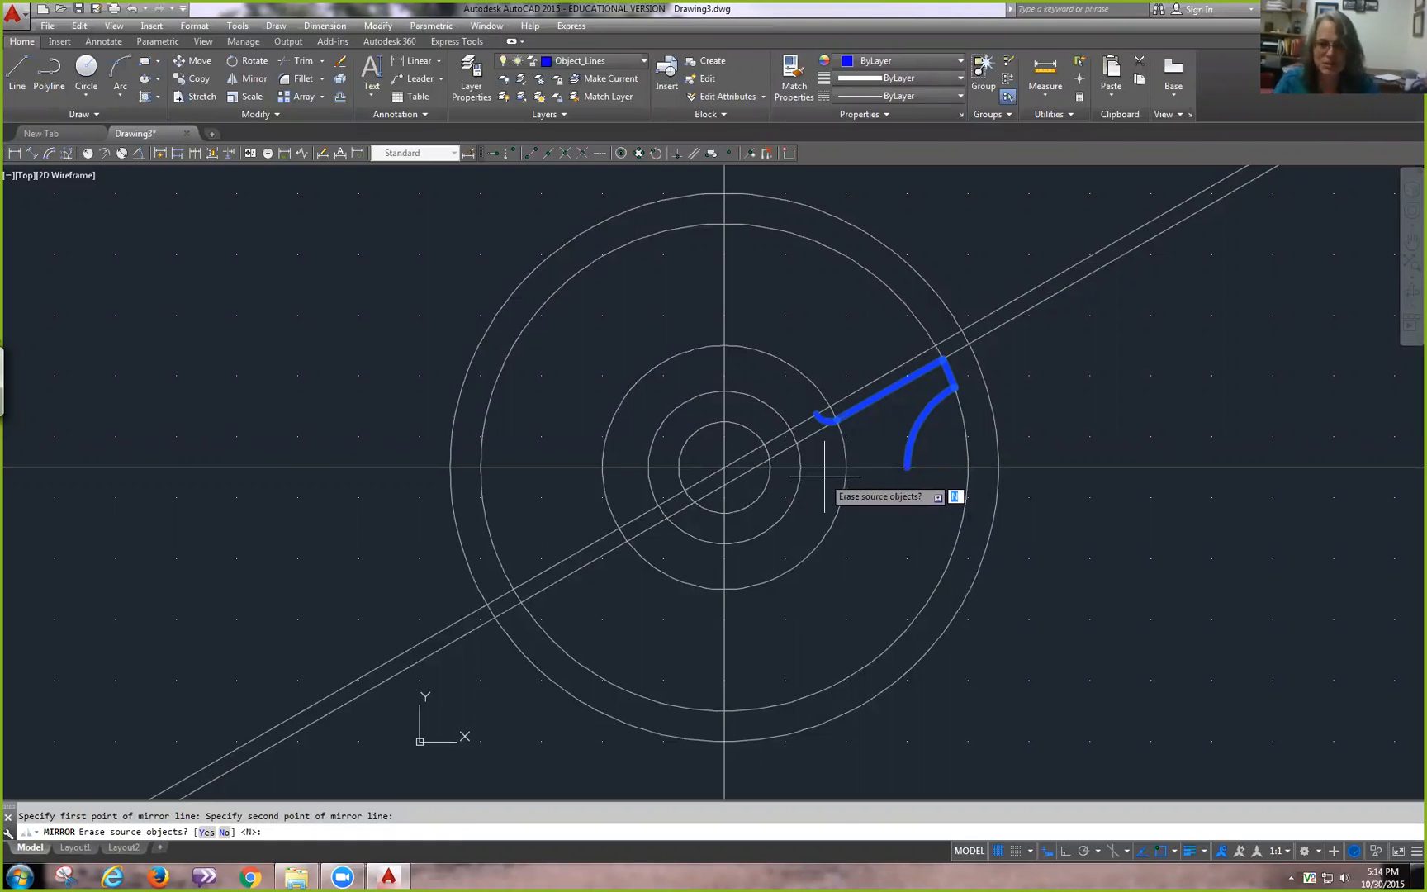
key("Return")
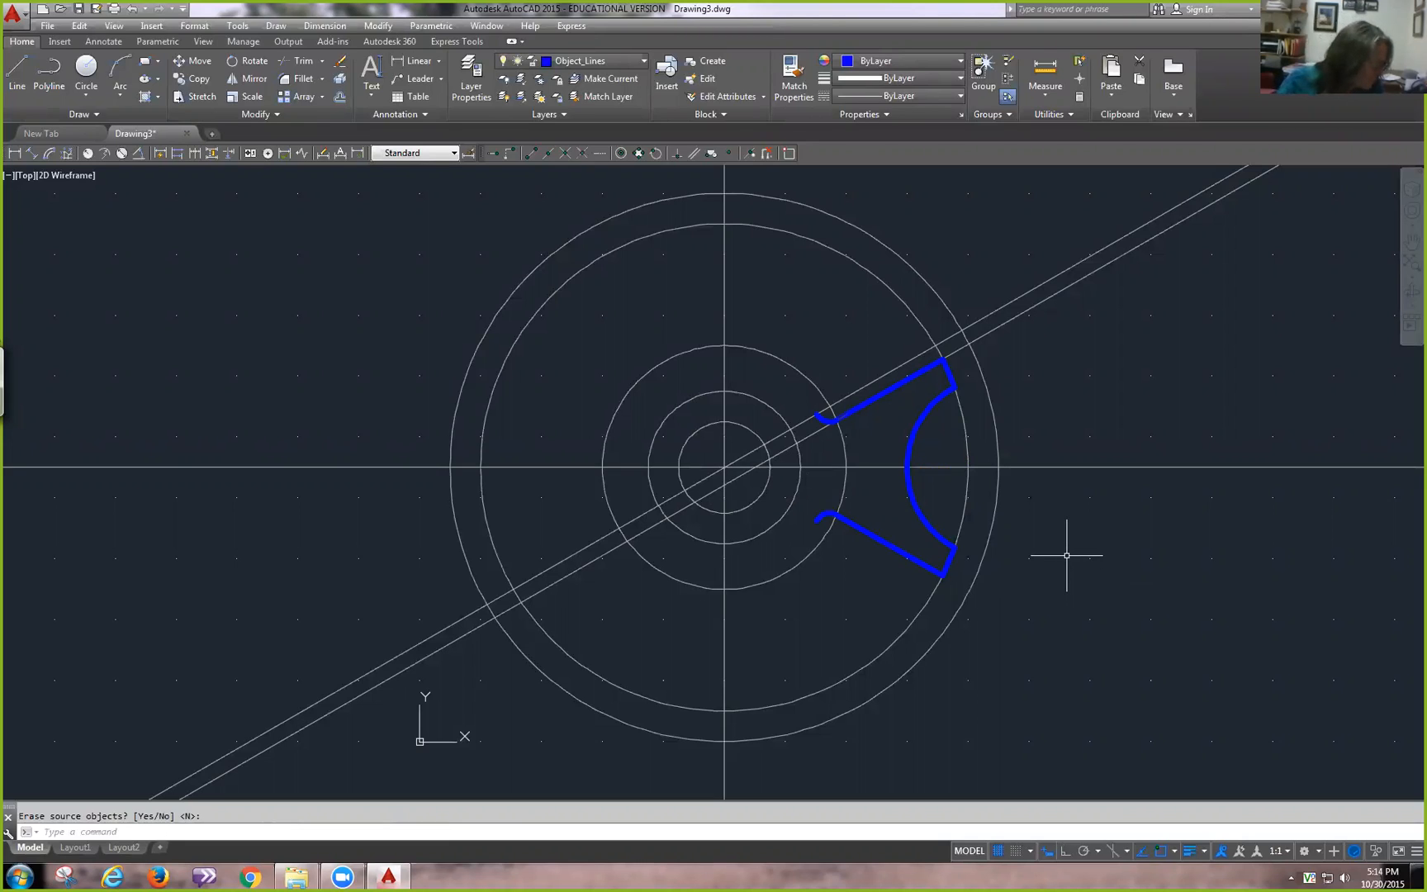
right_click(1160, 501)
left_click(1117, 517)
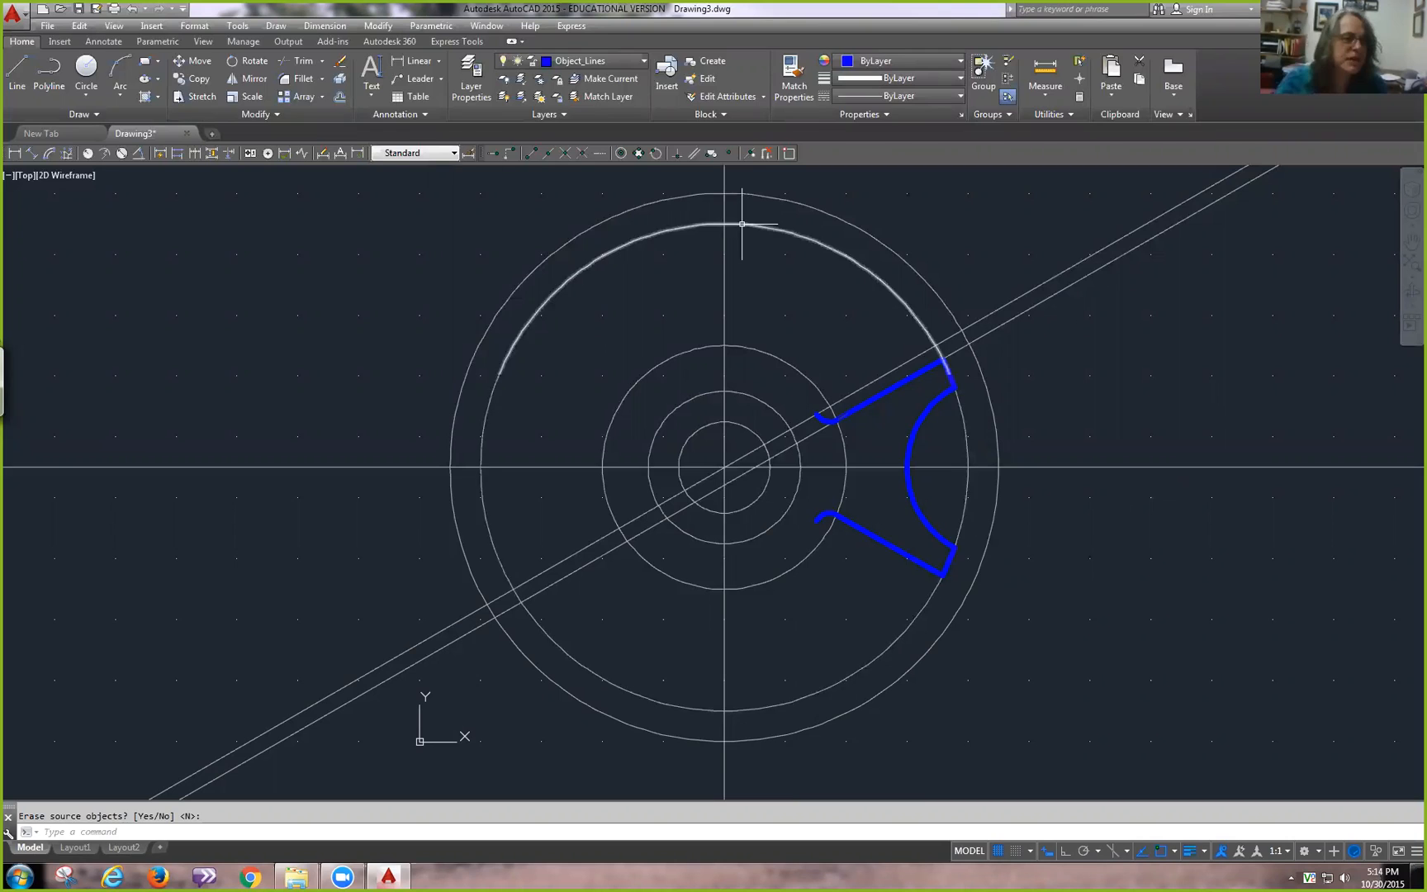
left_click(323, 97)
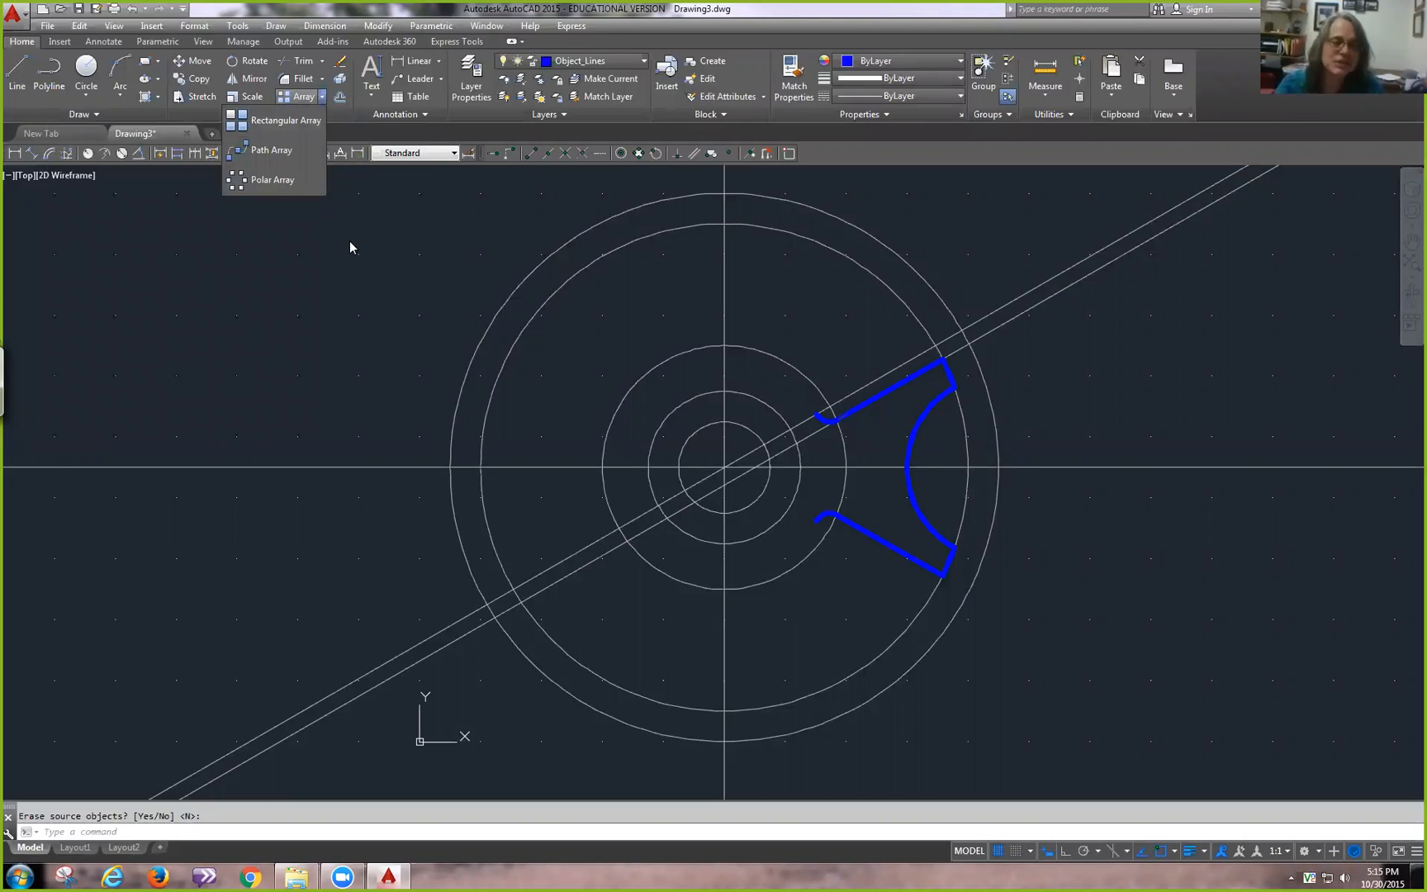
left_click(243, 185)
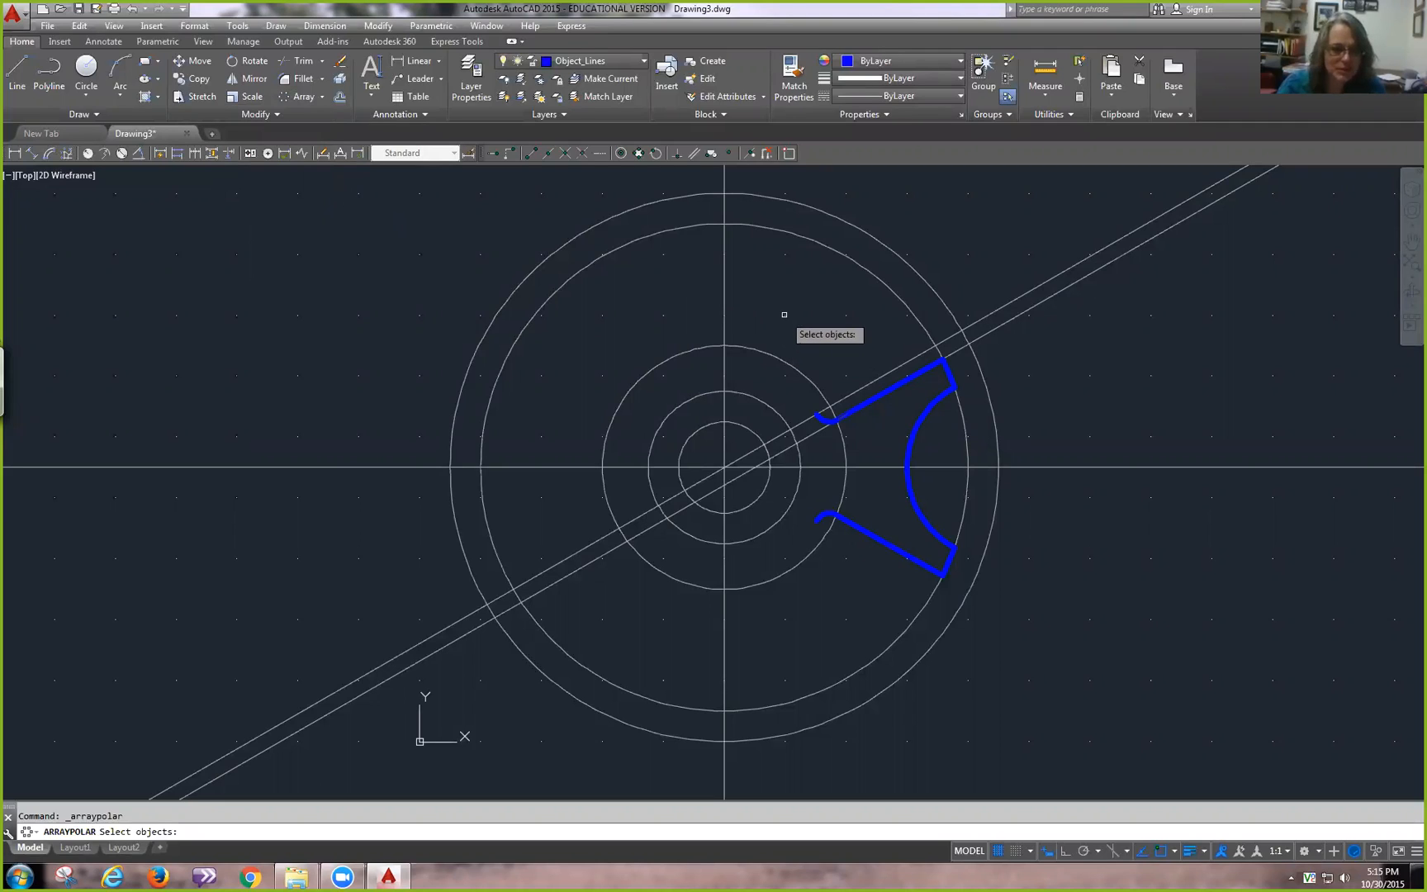
mouse_move(785, 316)
left_mouse_down()
mouse_move(860, 376)
mouse_move(944, 568)
mouse_move(830, 607)
left_mouse_up()
key("Escape")
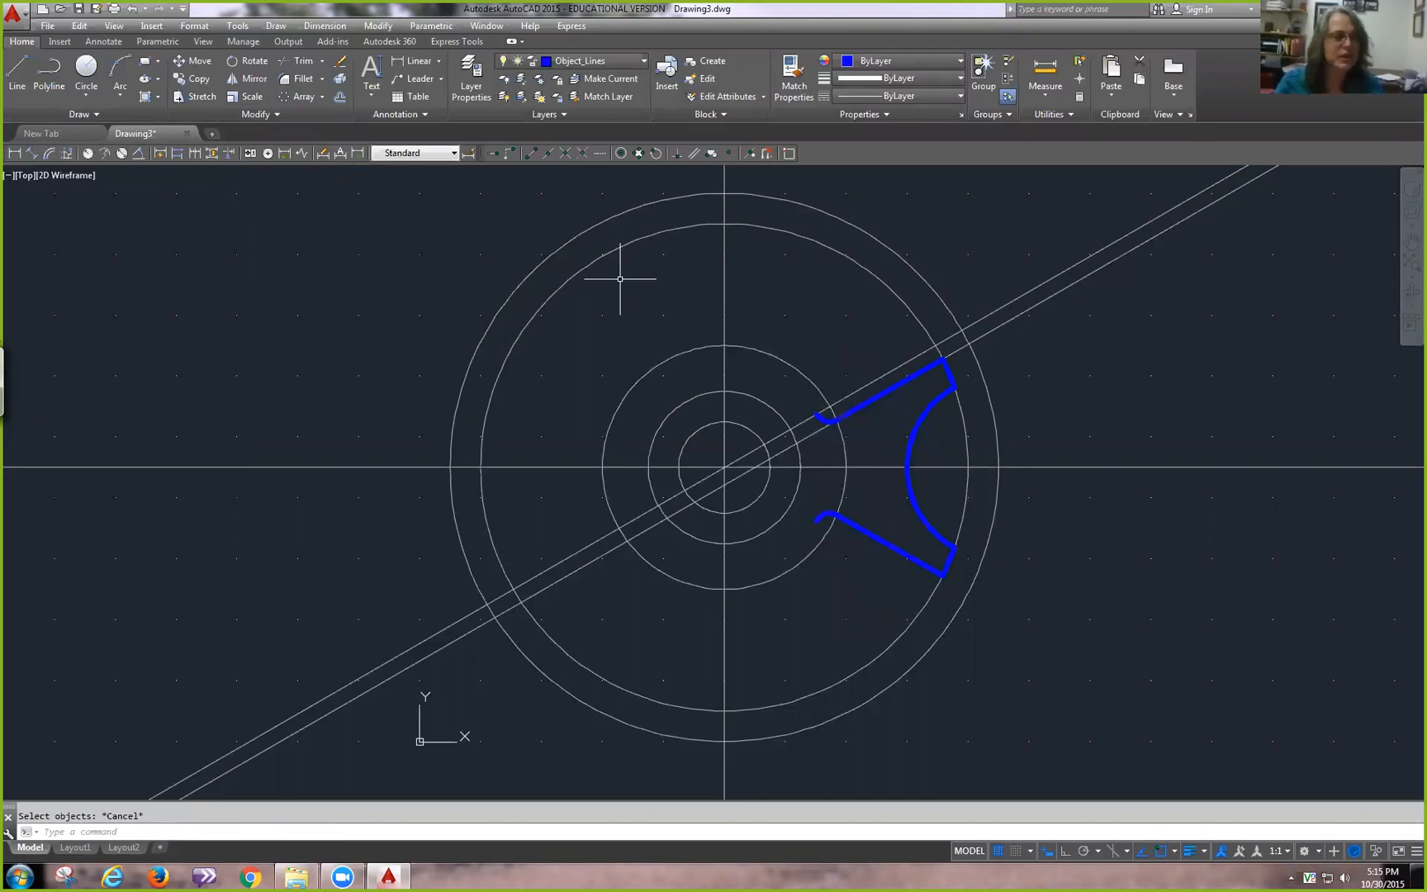
- Create a polar array of the whole mirrored profile about the center at 5,4.5, with 6 items filling 360°
left_click(303, 96)
left_click(784, 316)
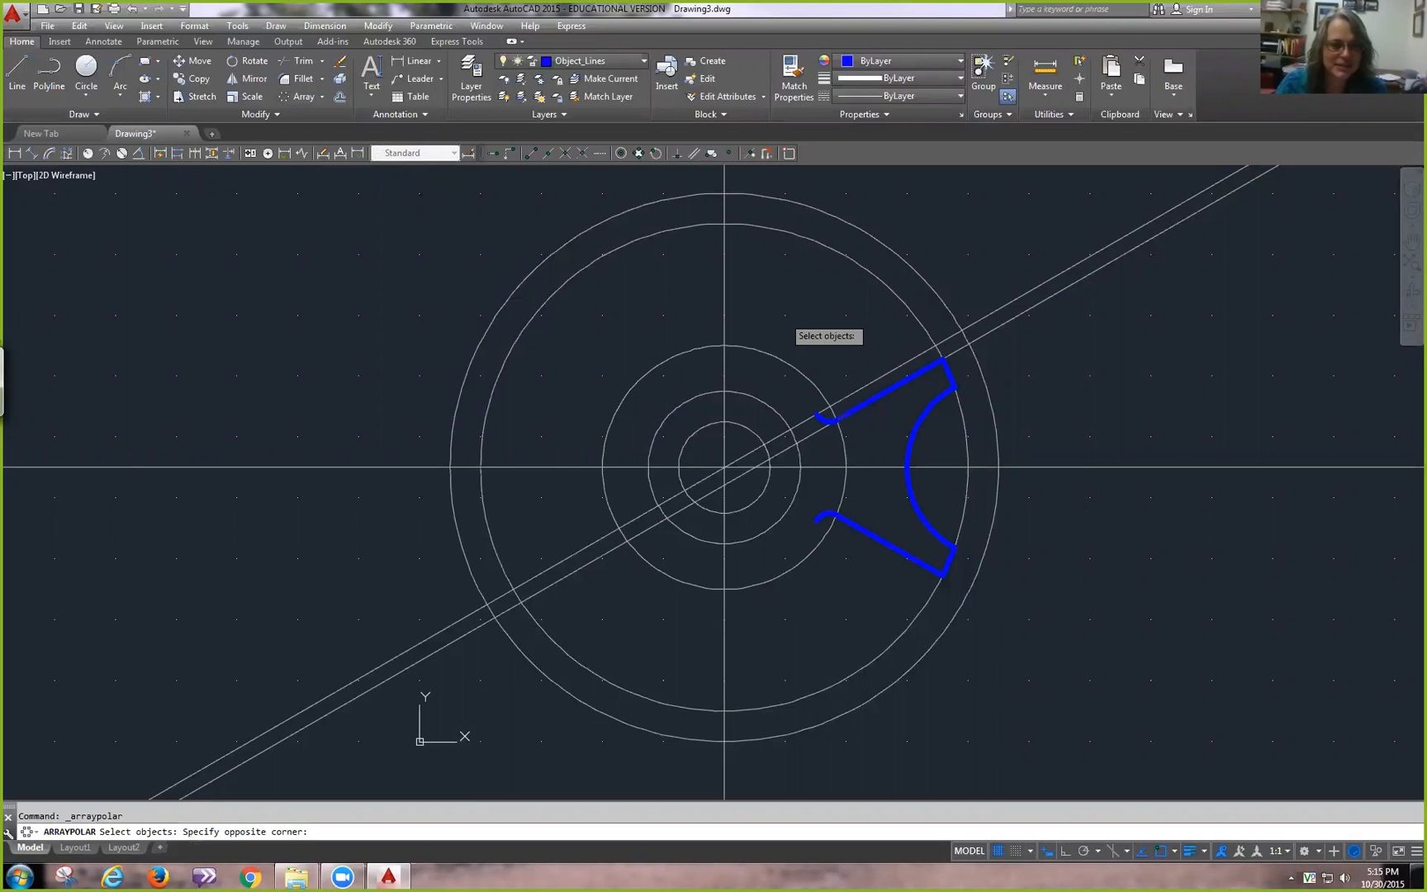
left_click(1021, 617)
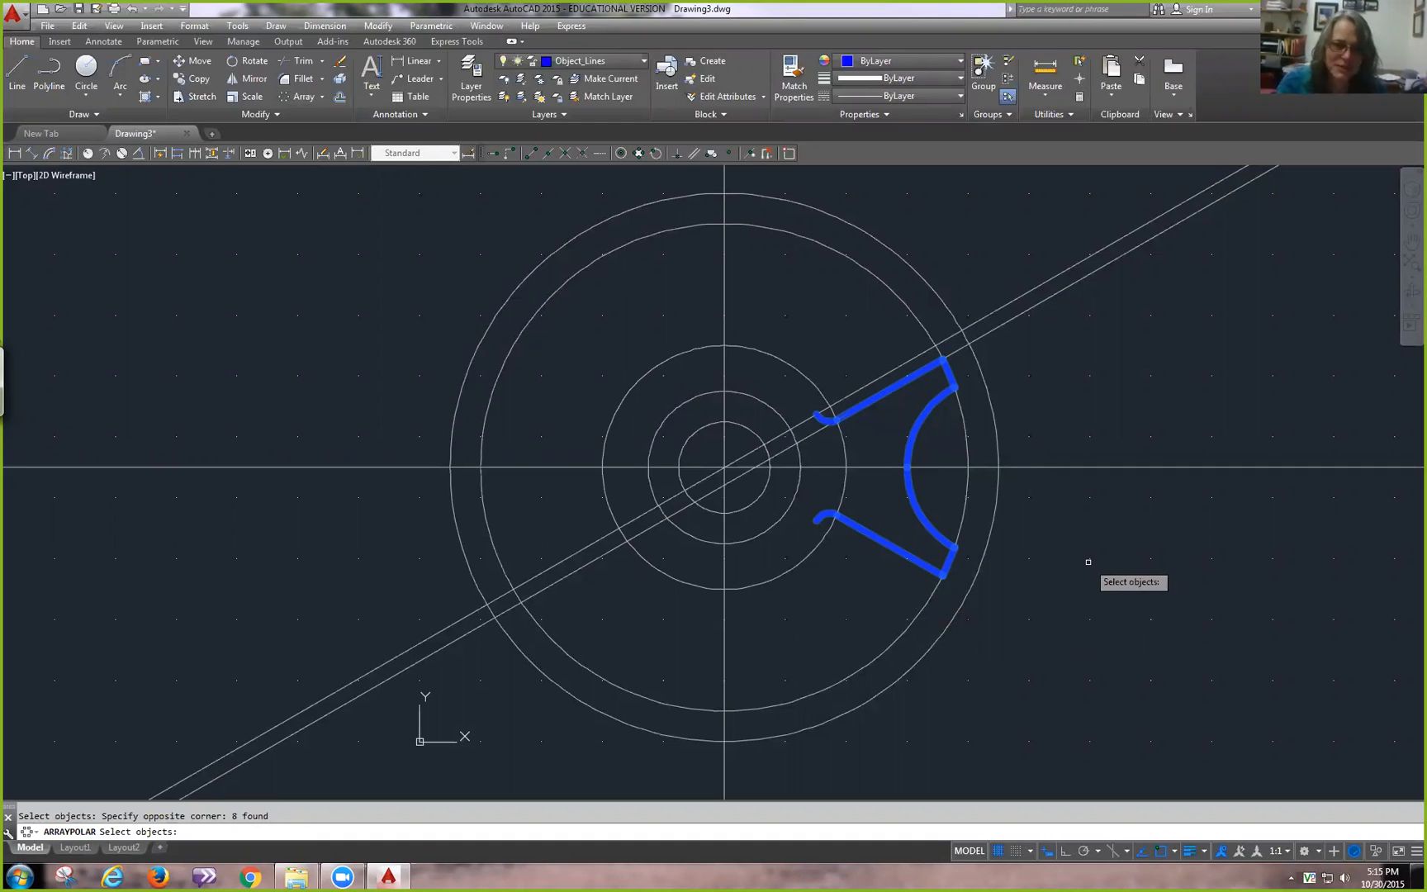
key("Return")
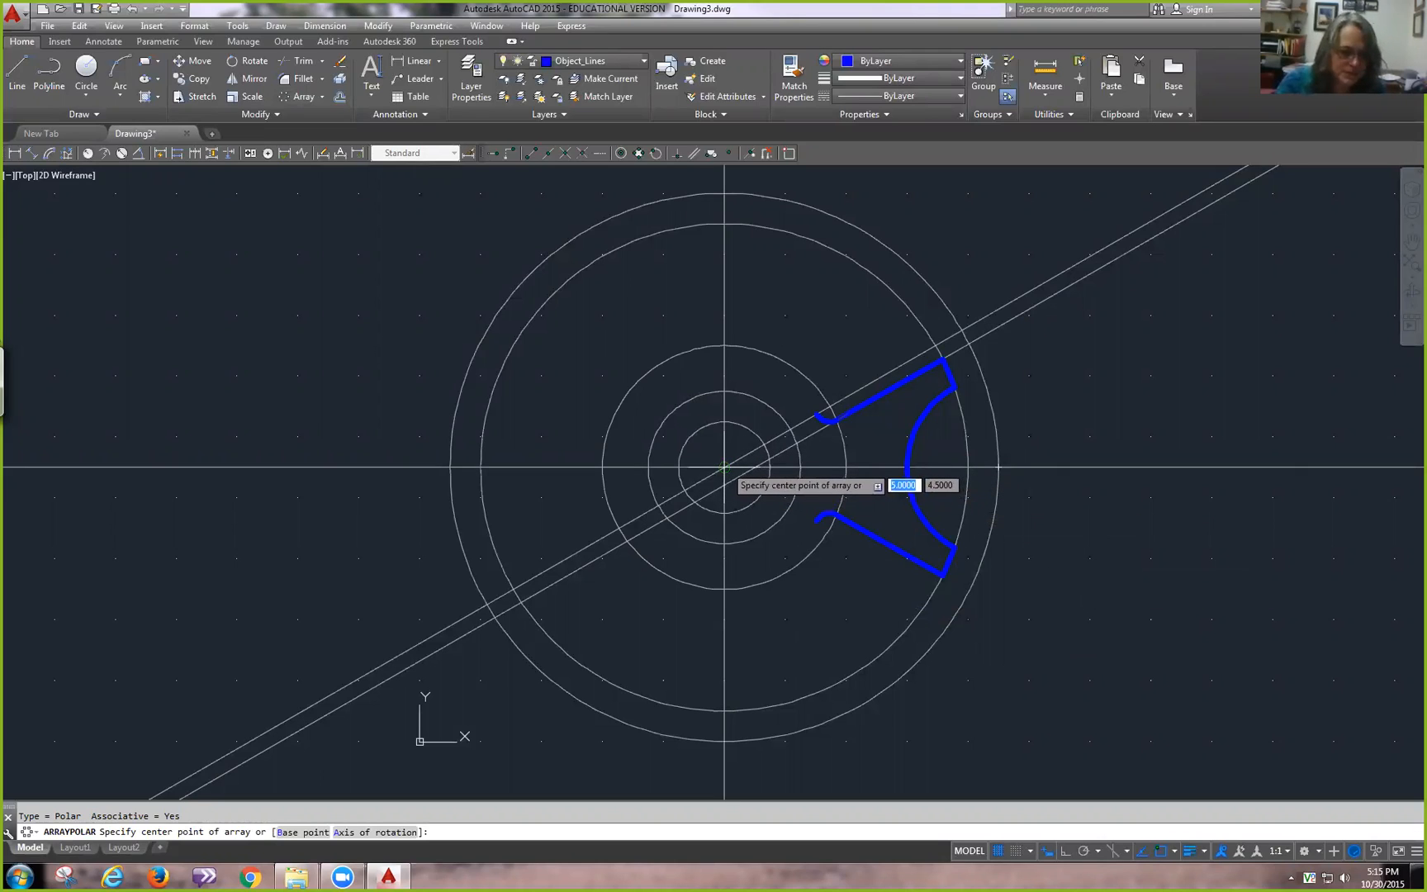
left_click(724, 468)
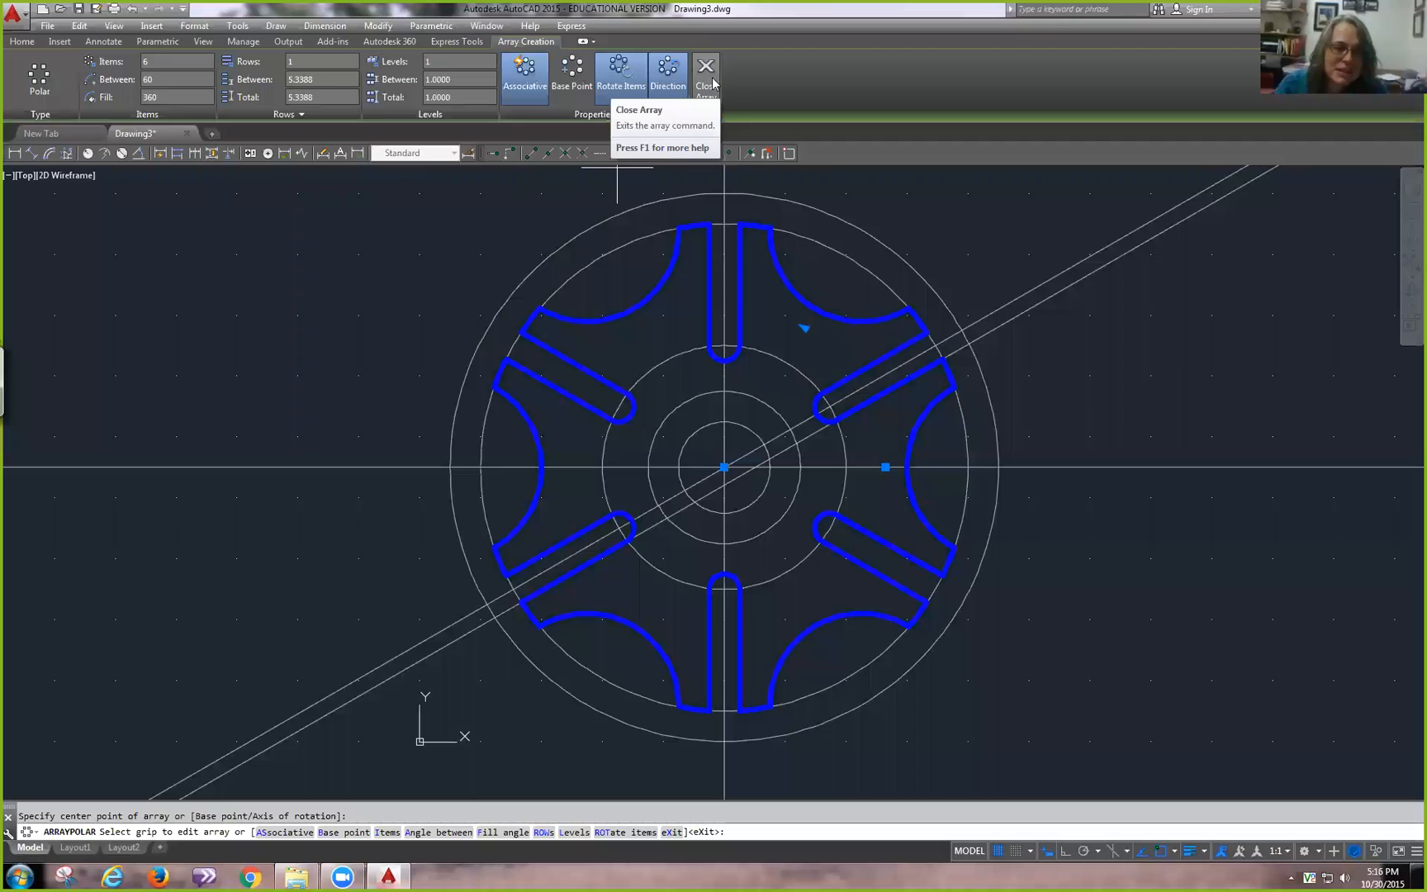
left_click(708, 78)
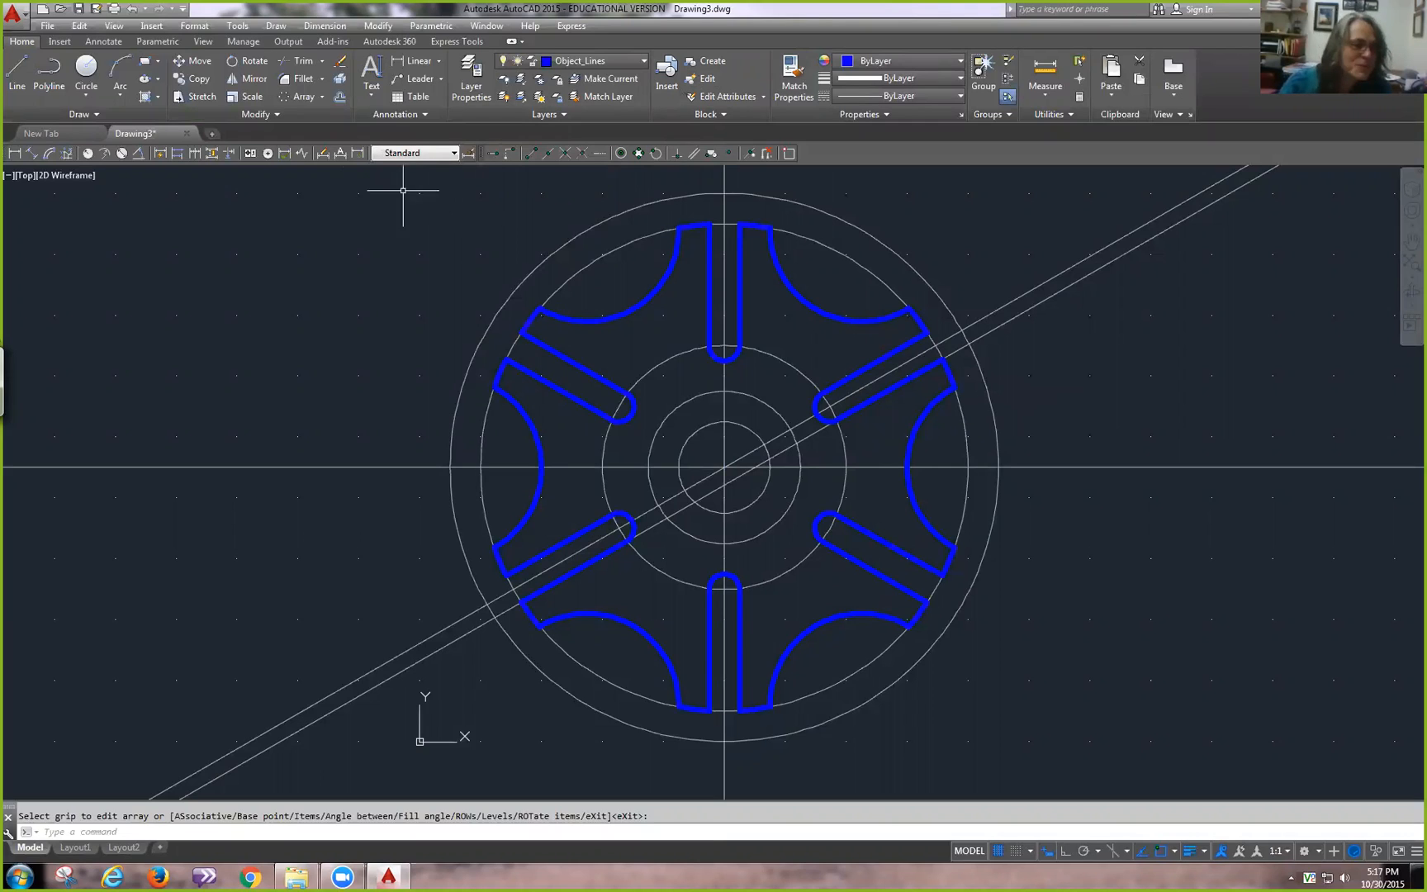
- Draw two object-line circles centered at 5,4.5: one with radius 1.25 and one matching the innermost construction circle
left_click(89, 73)
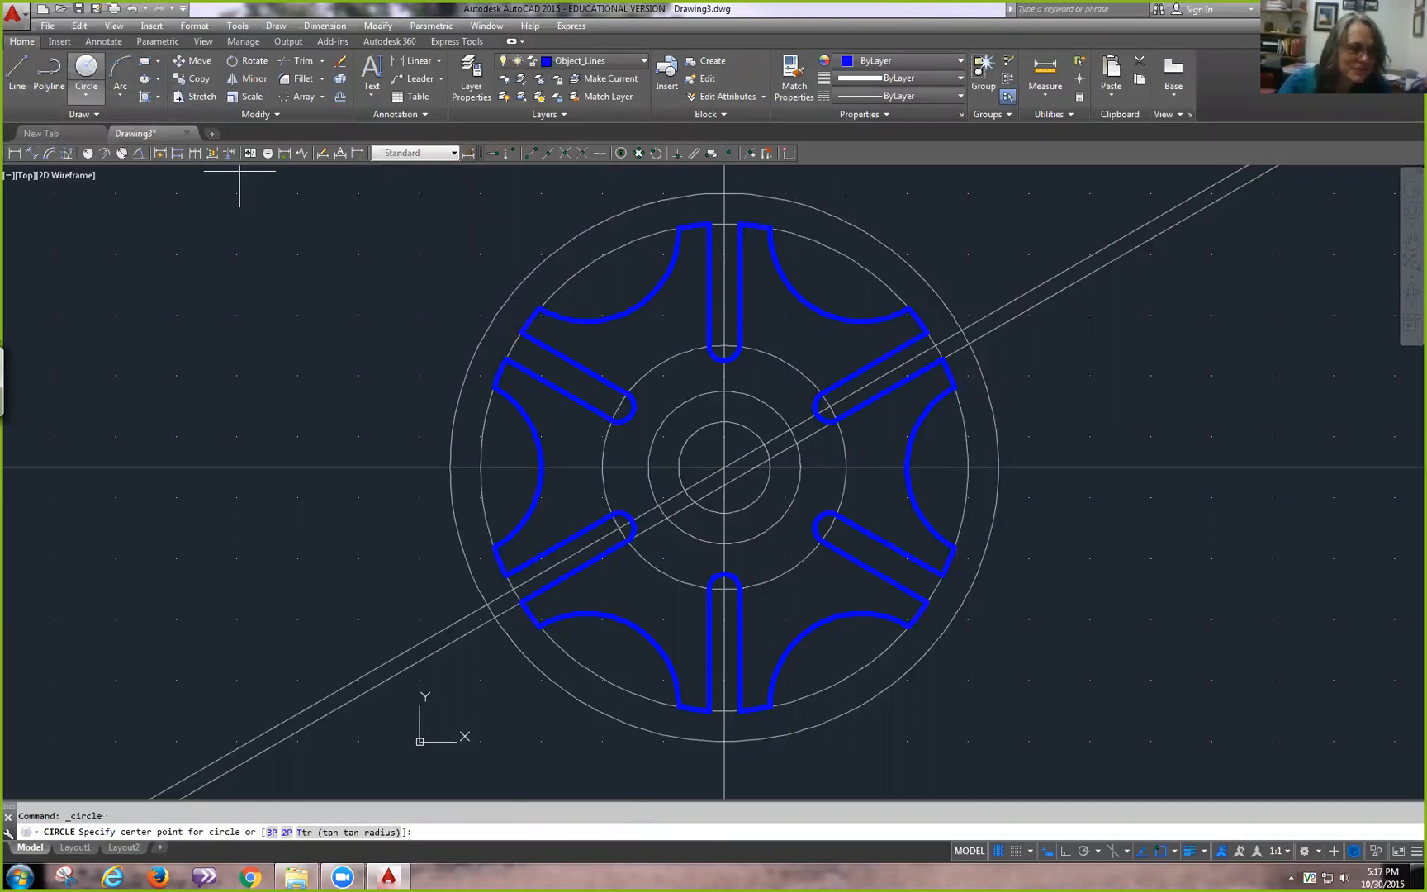
left_click(725, 468)
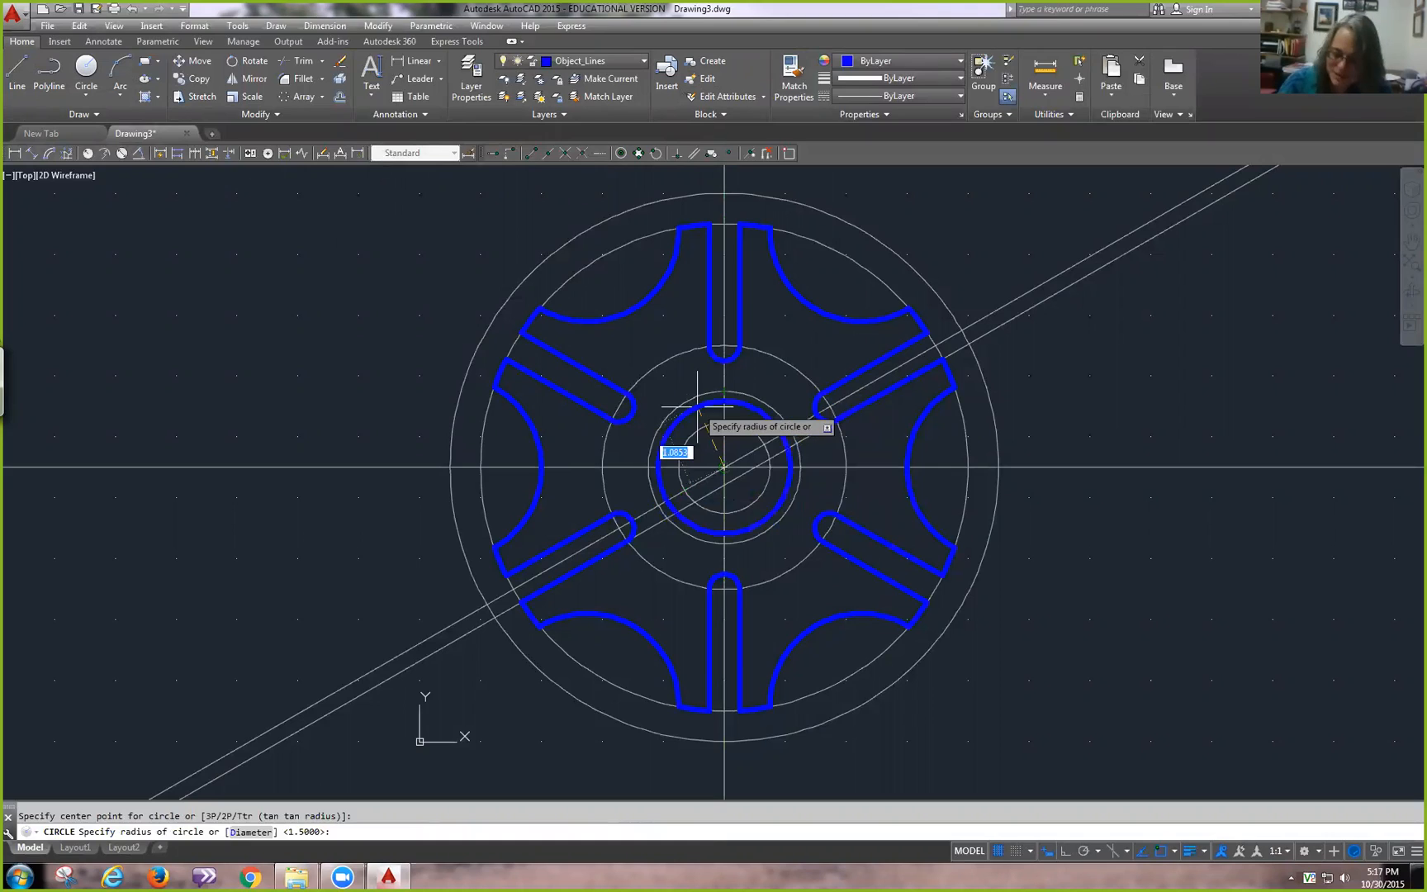
type("1")
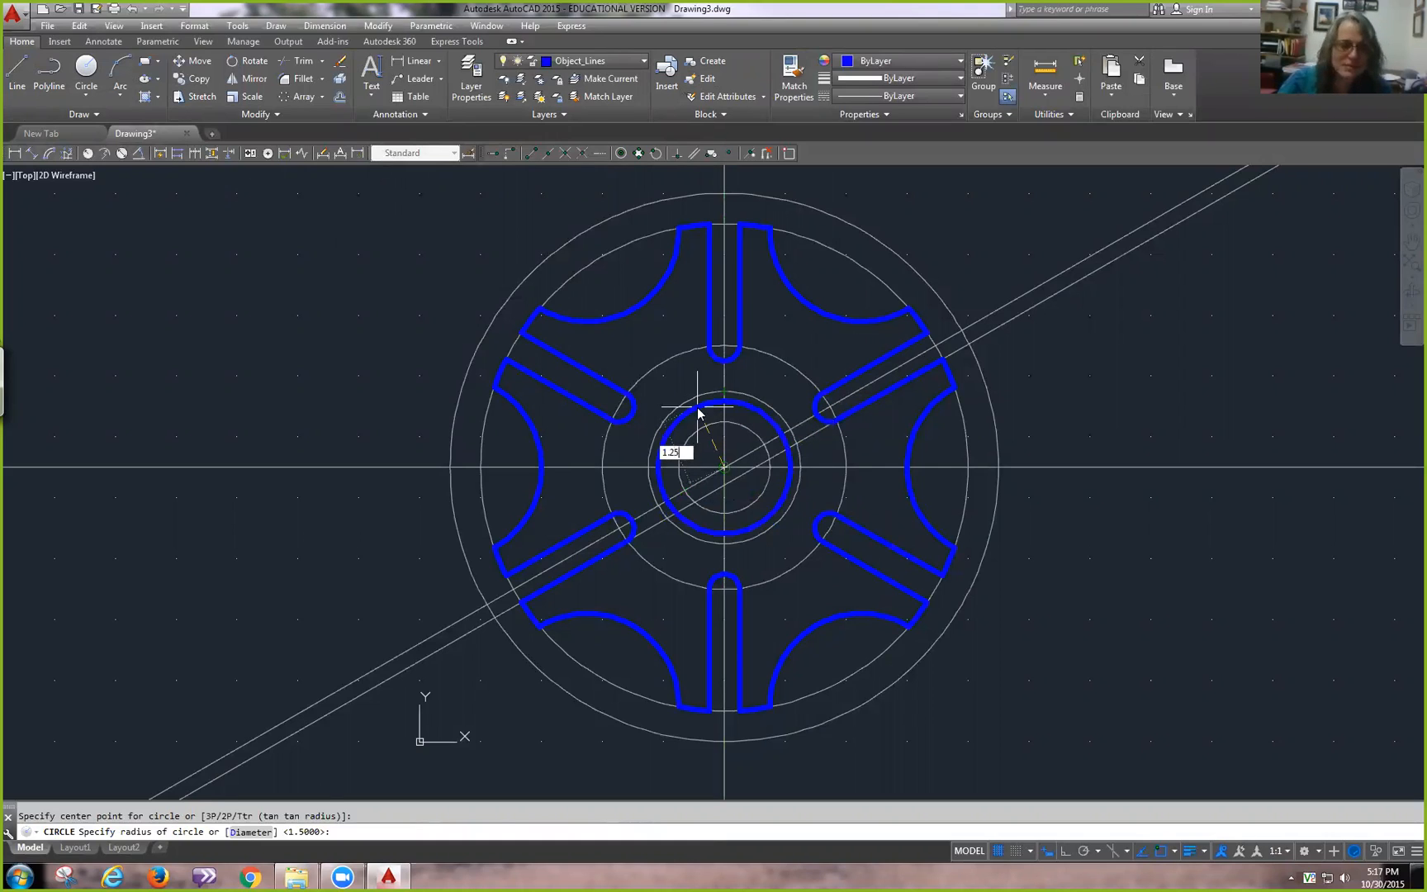
type(".25")
key("Return")
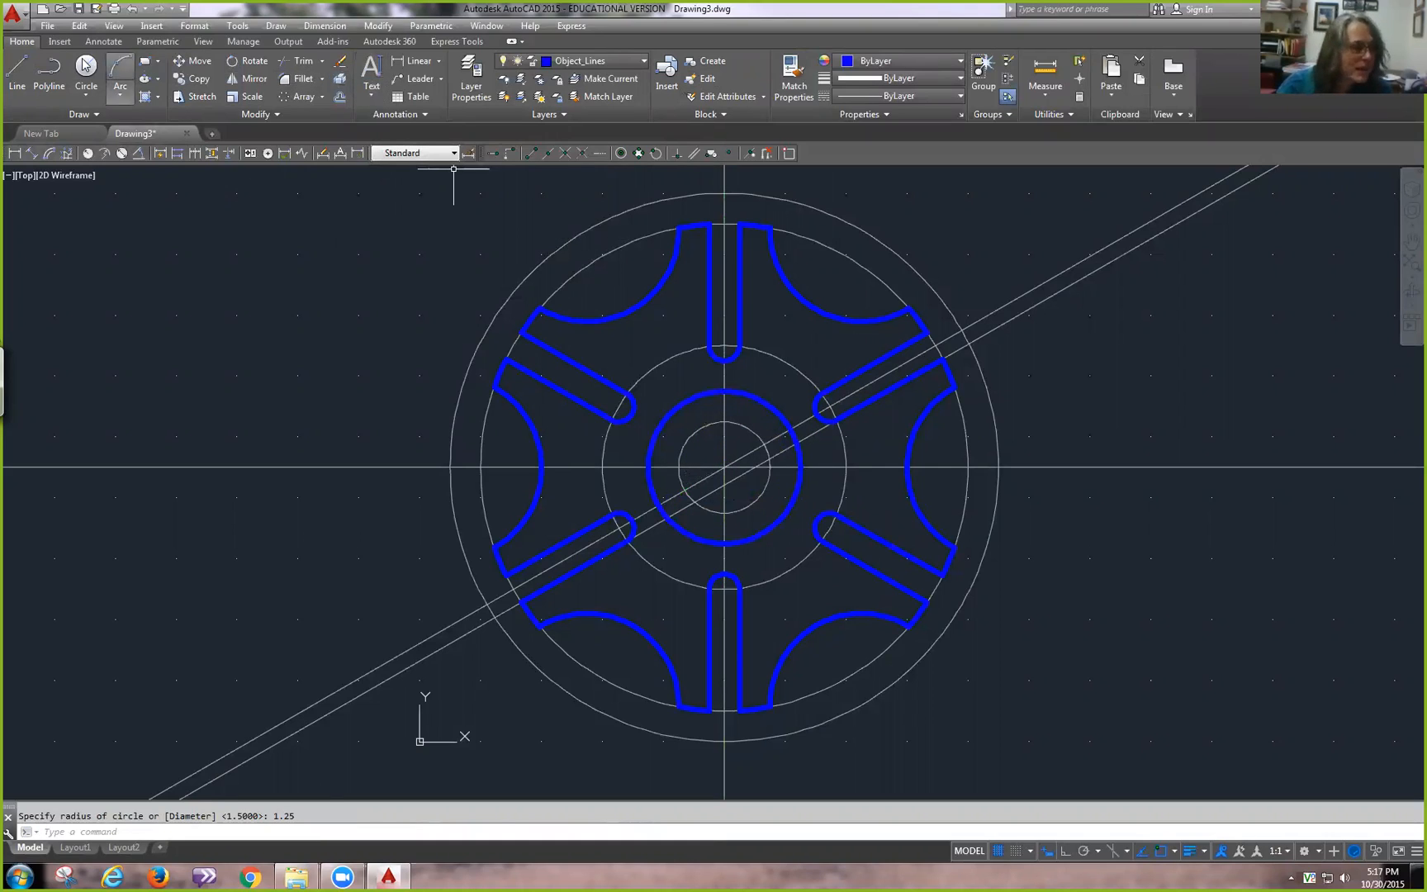
key("Return")
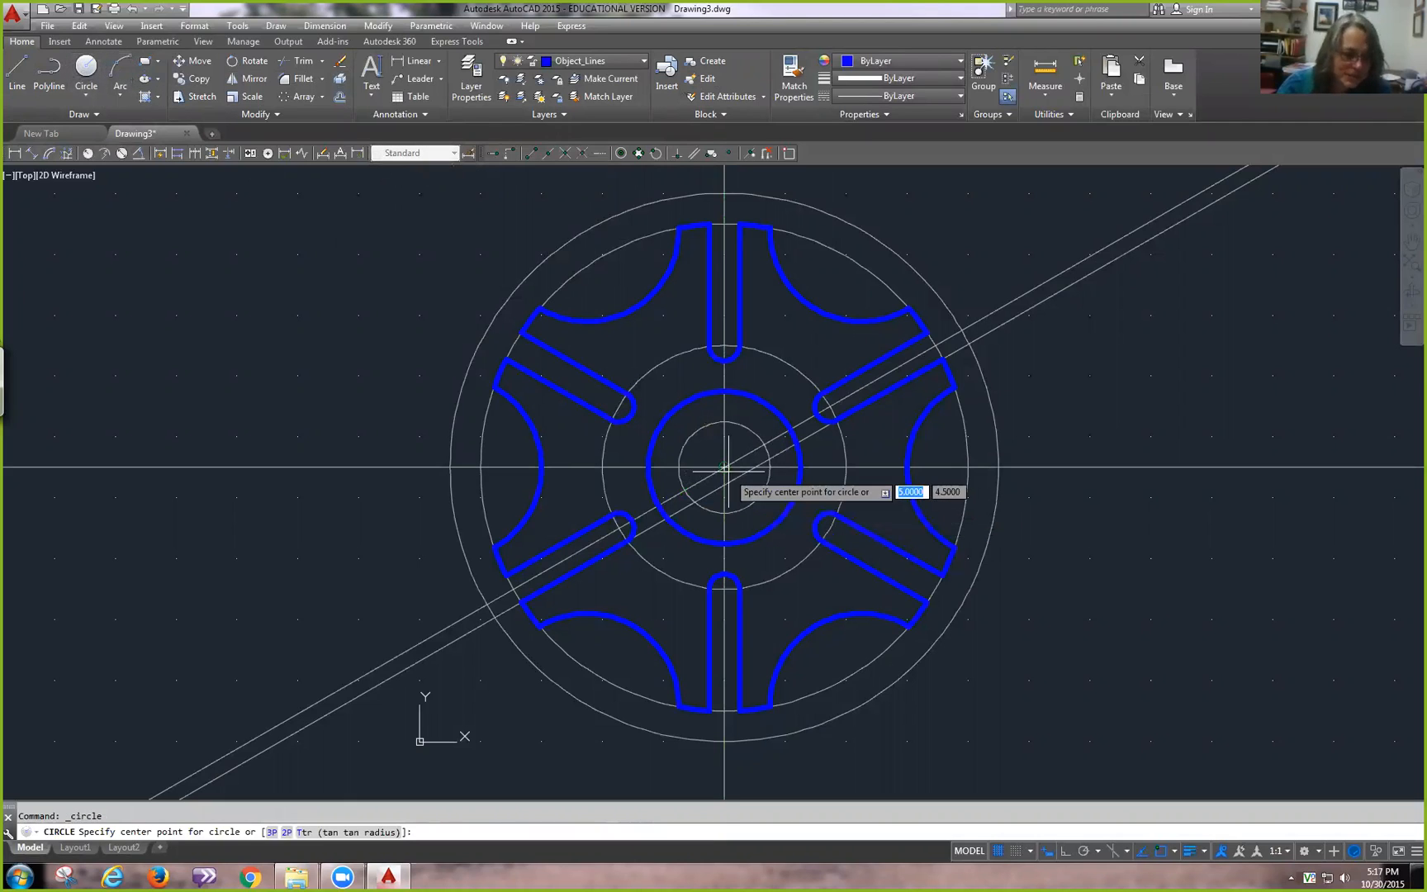
left_click(724, 467)
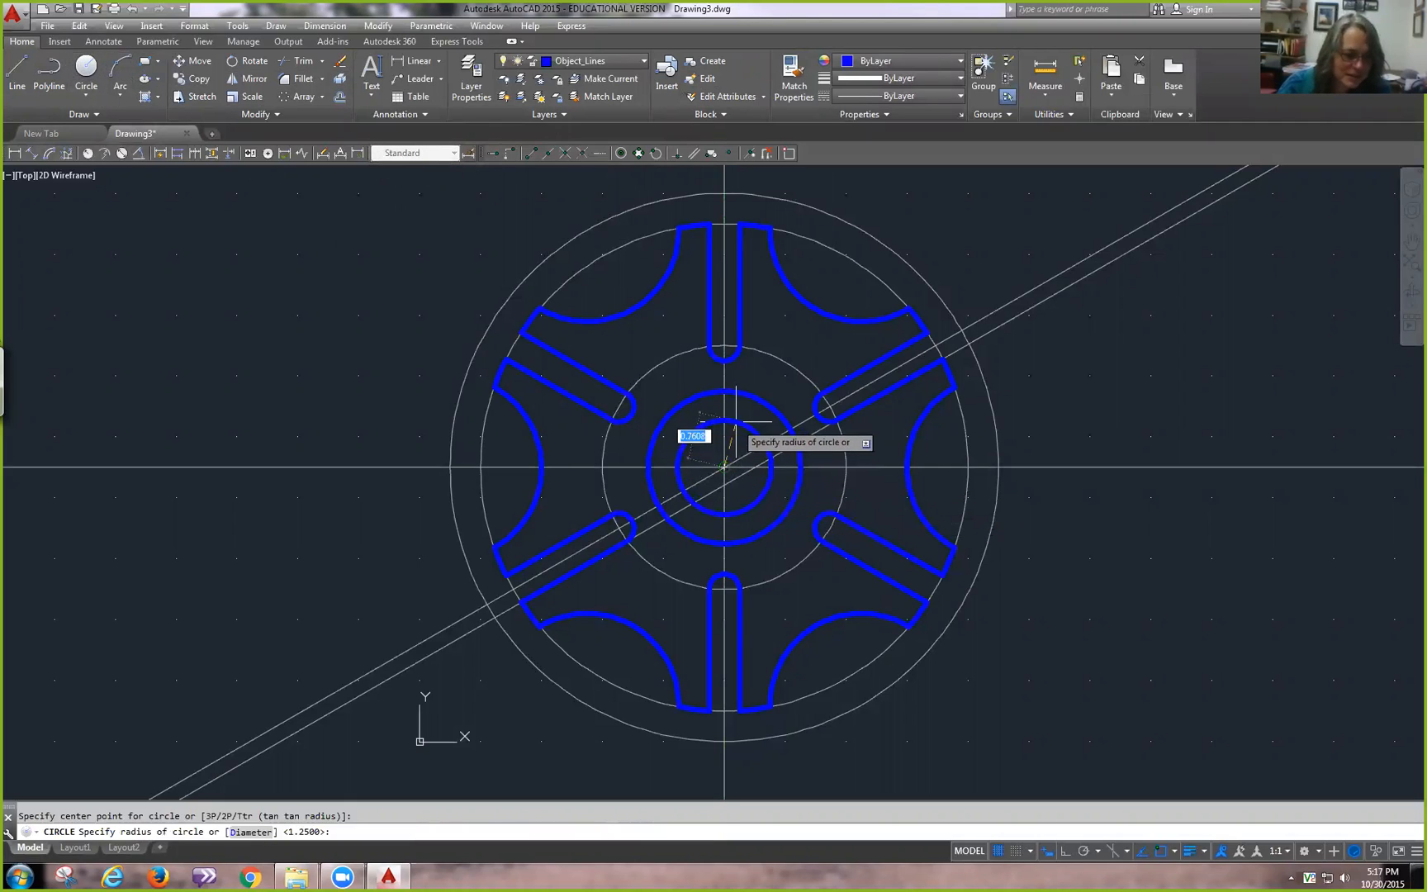
left_click(724, 422)
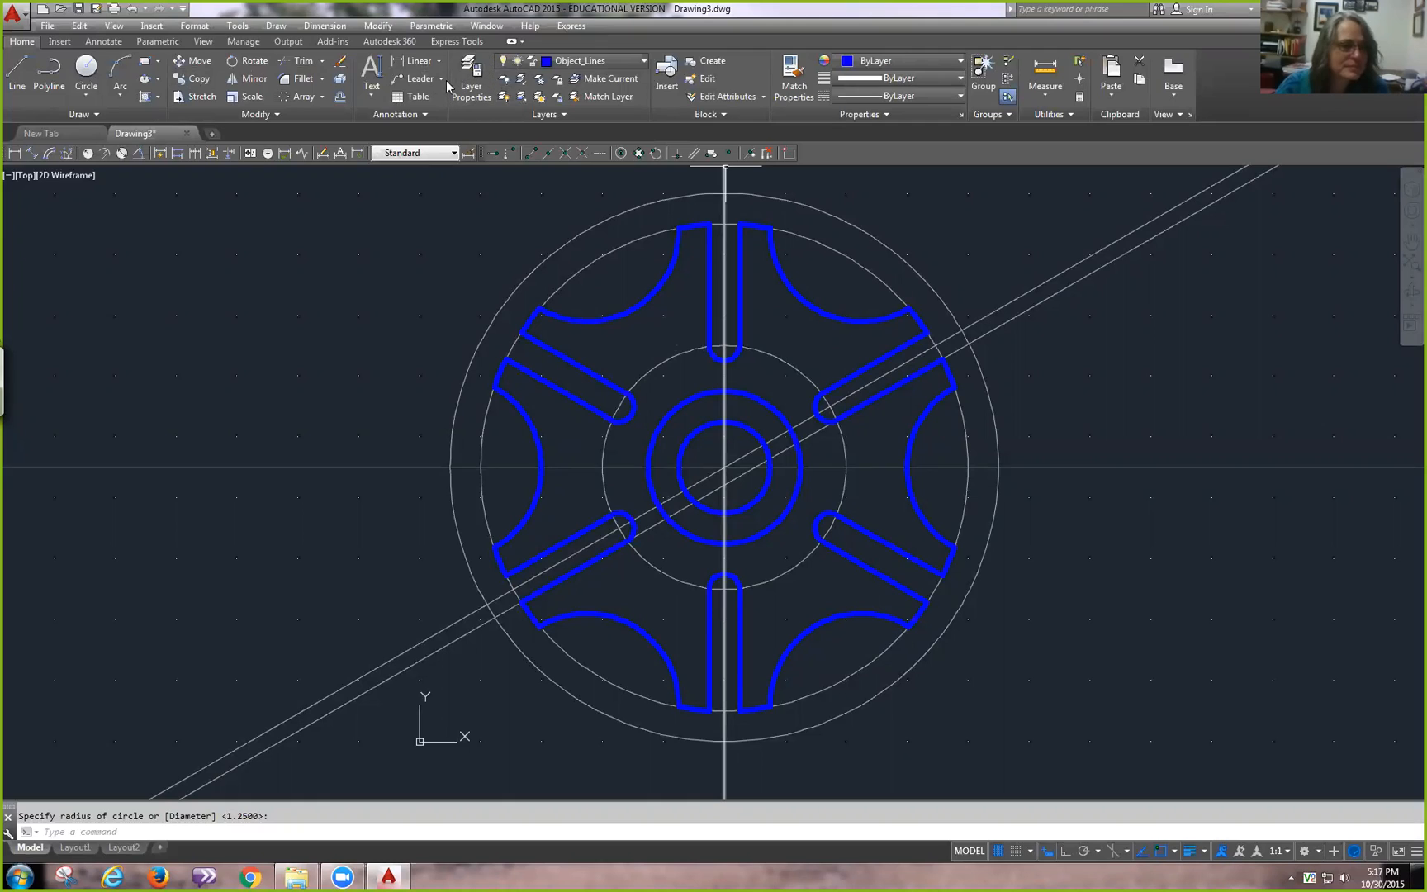
- Offset the vertical construction line by 0.18 to both sides
left_click(340, 100)
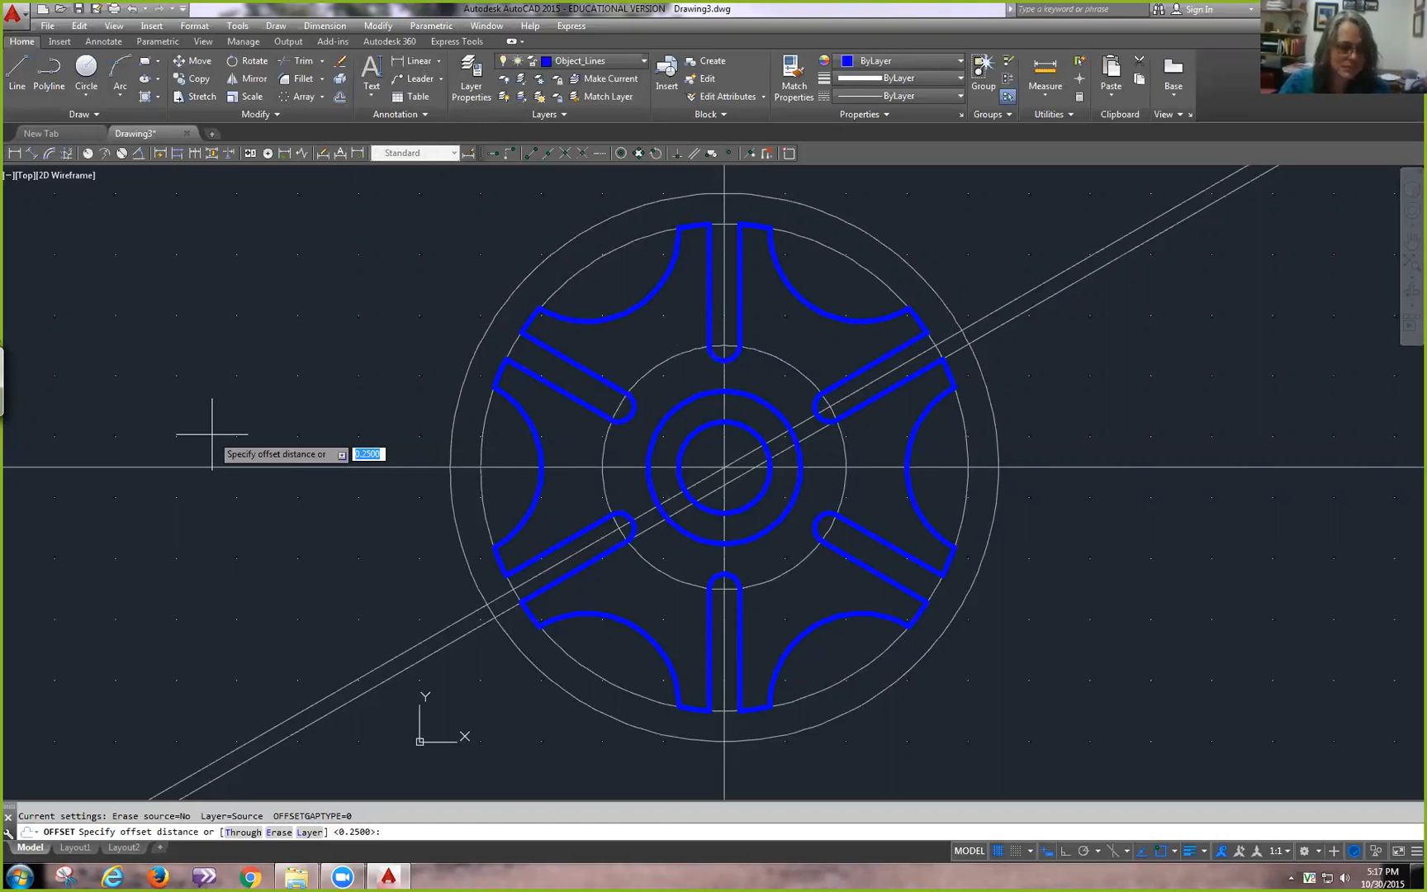
type("0.18")
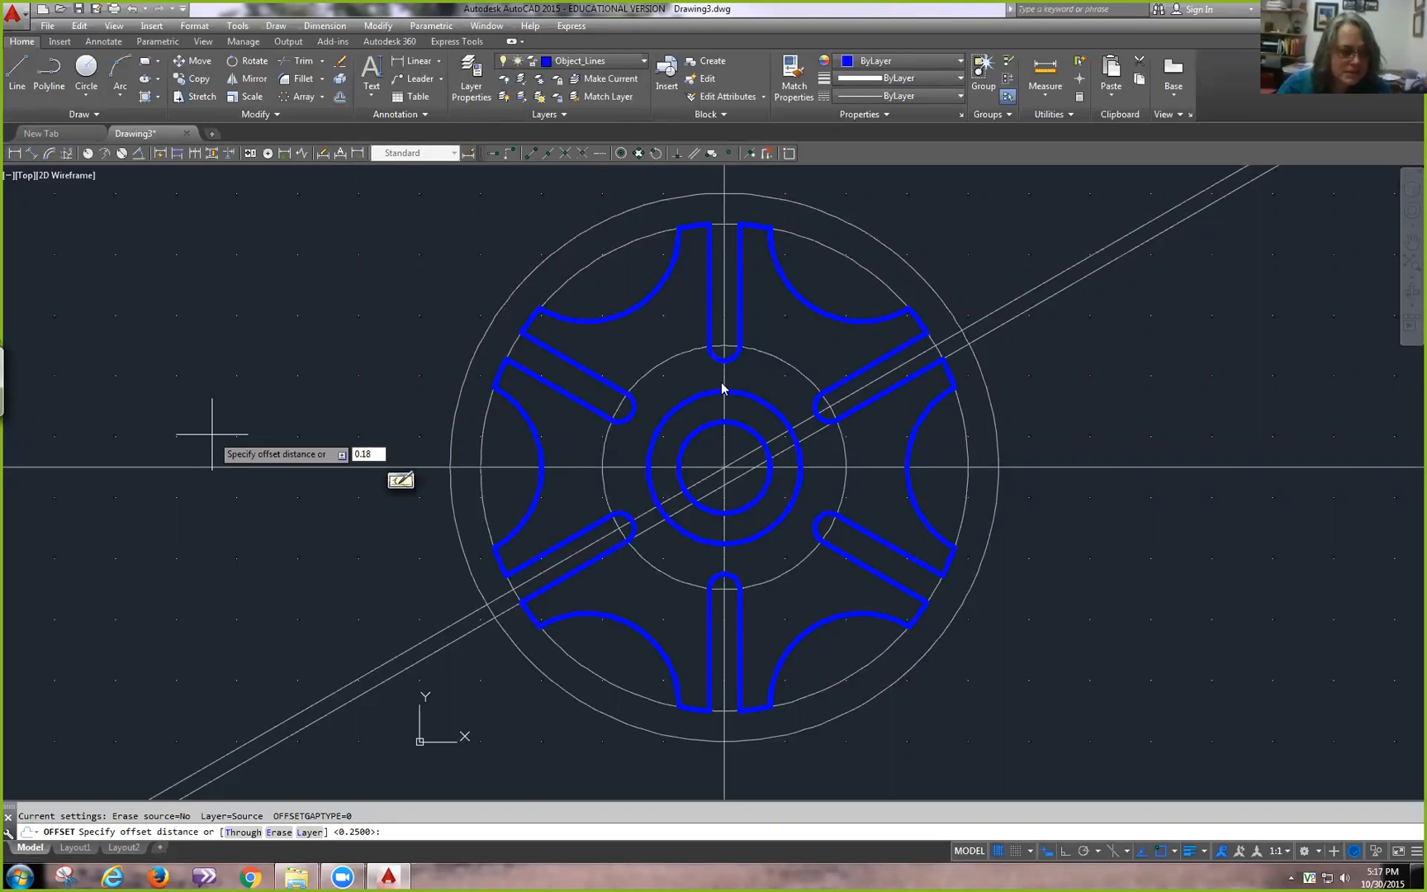
key("Return")
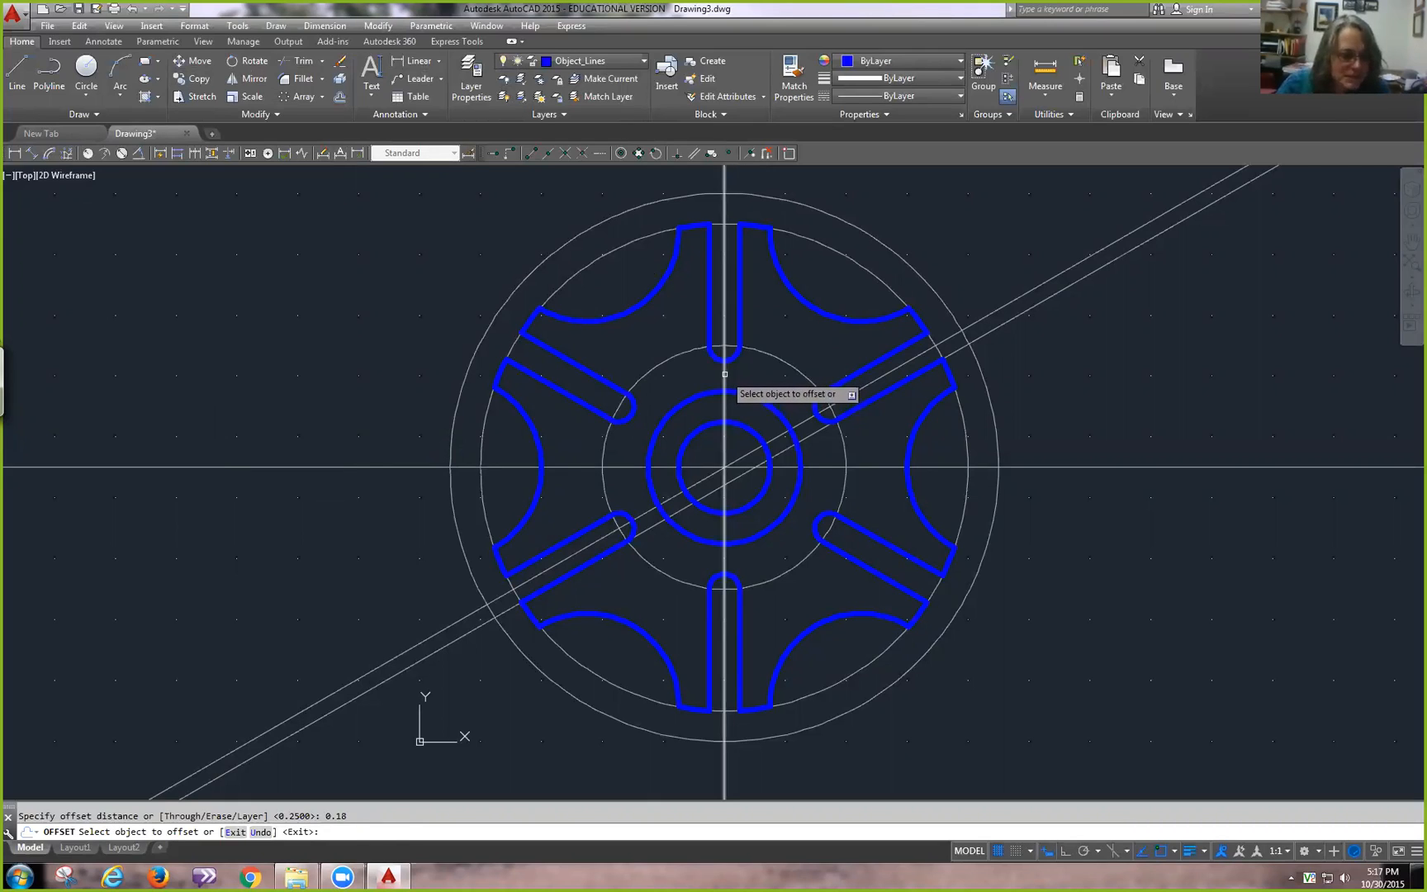
left_click(725, 375)
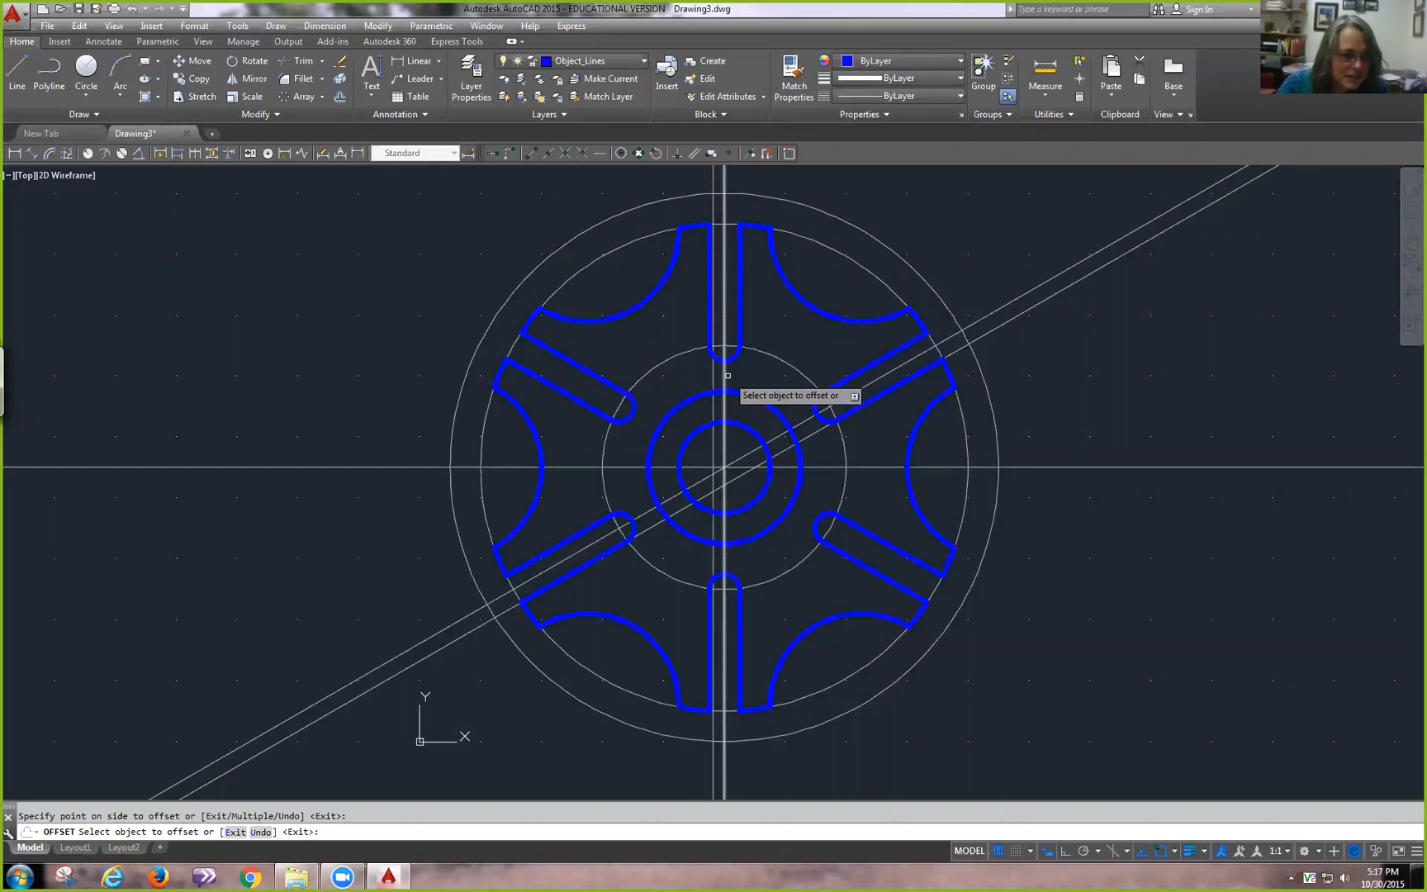
left_click(724, 375)
left_click(741, 373)
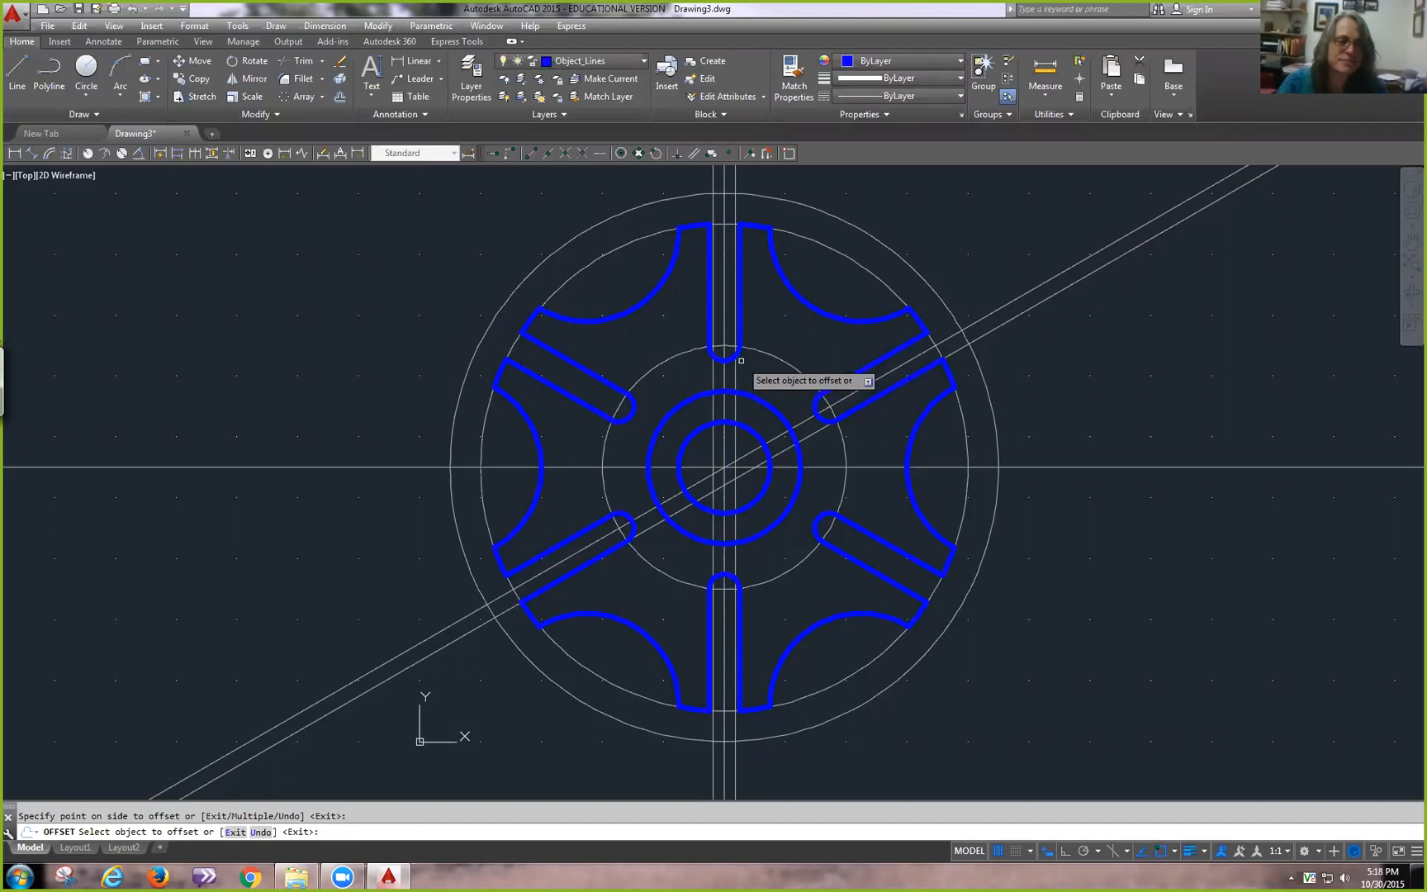
right_click(1024, 356)
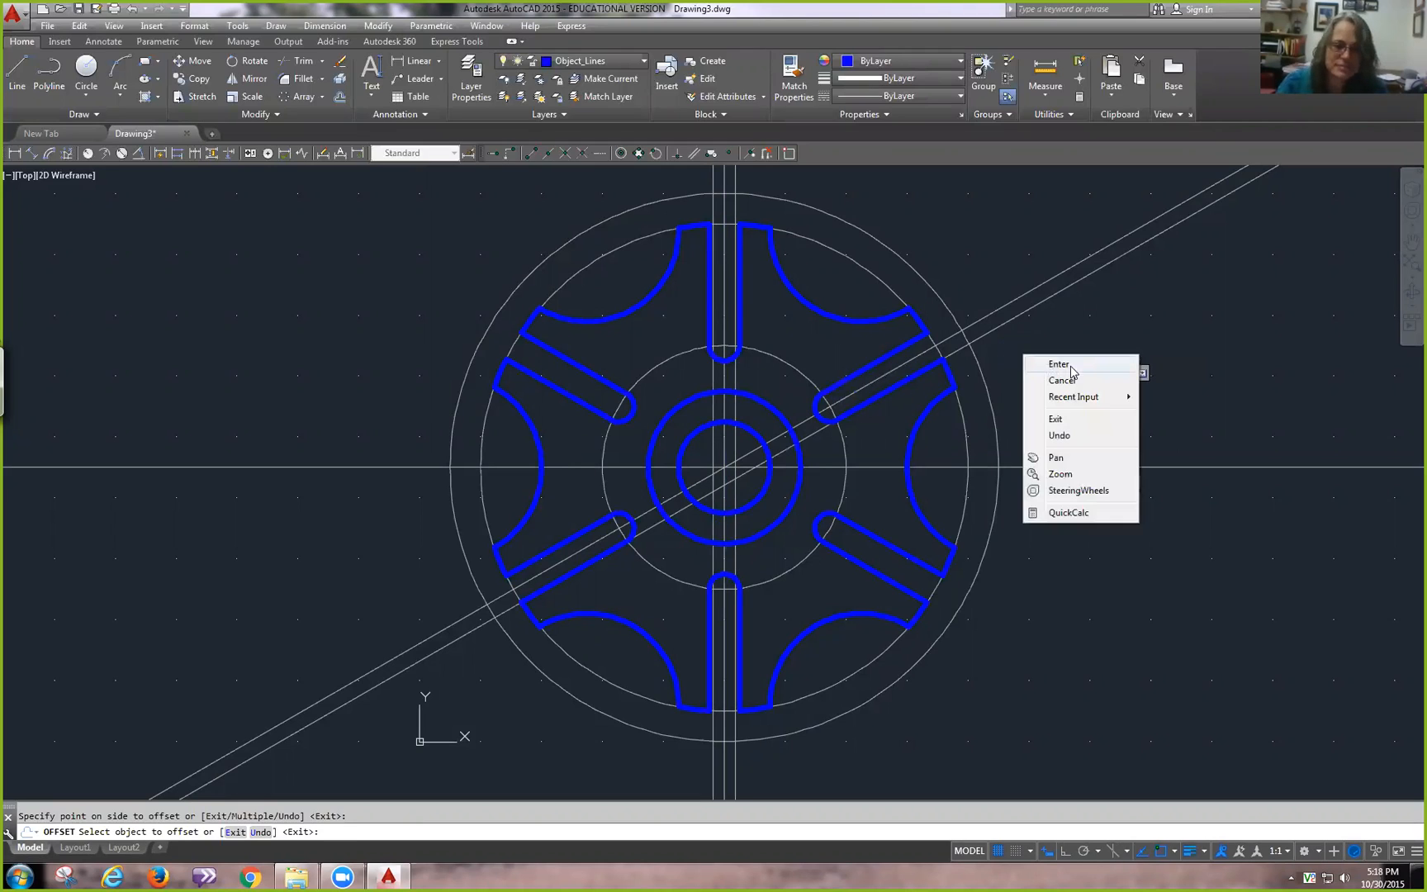
left_click(1058, 364)
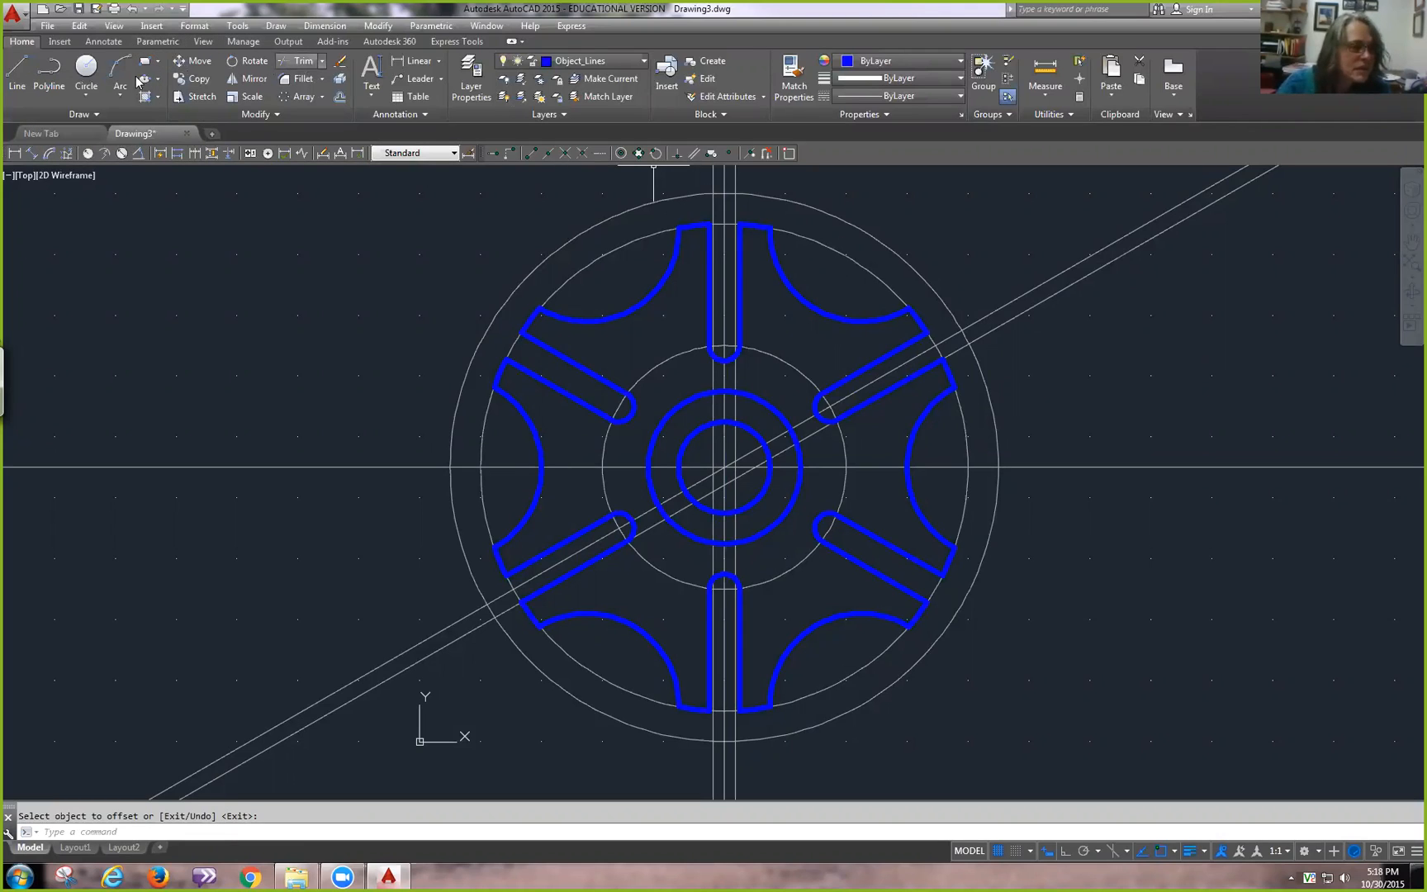
- Offset the horizontal construction line upward by 0.95
left_click(18, 73)
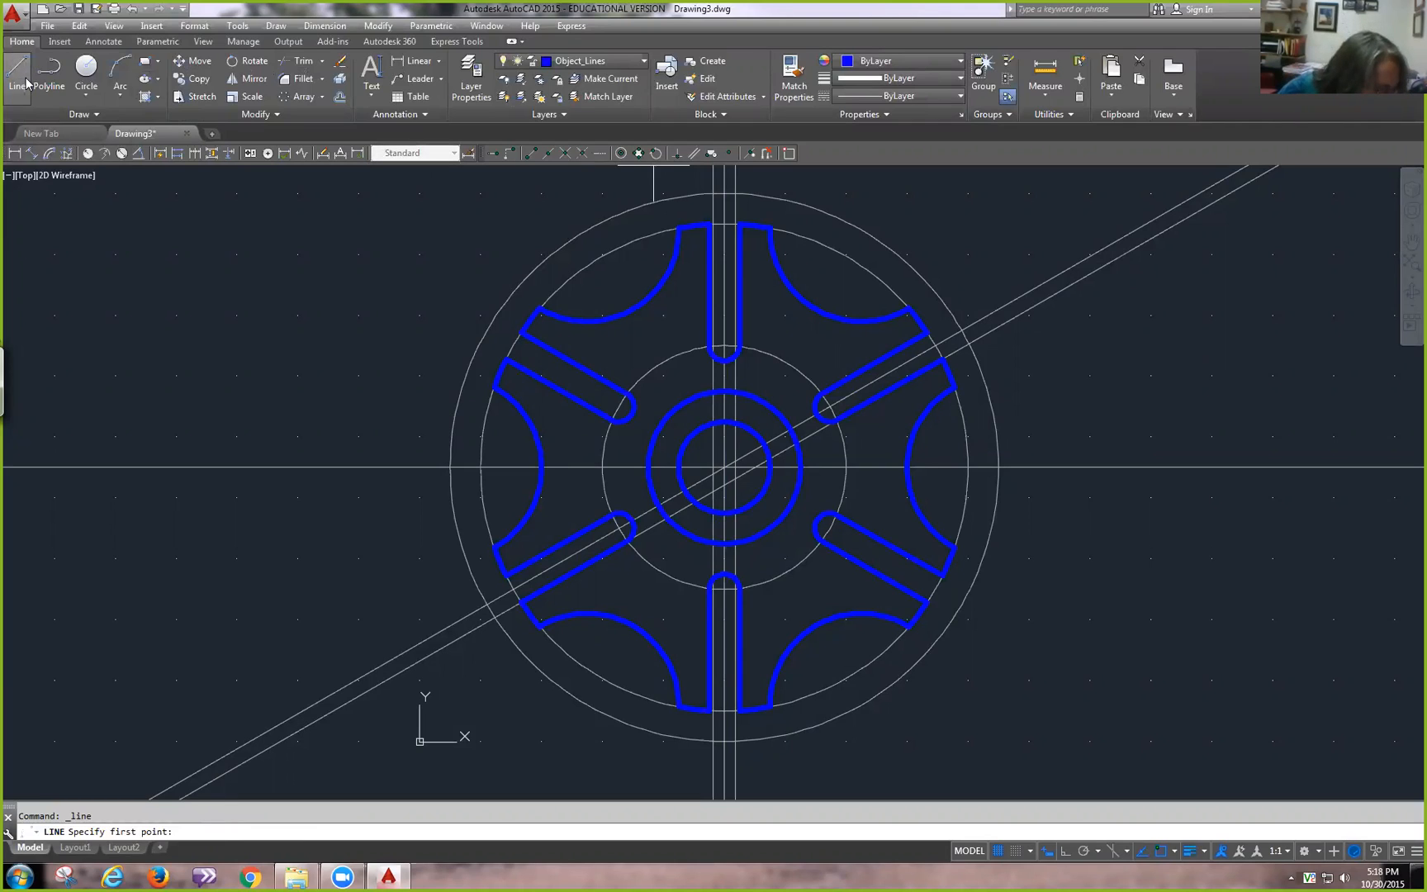
key("Escape")
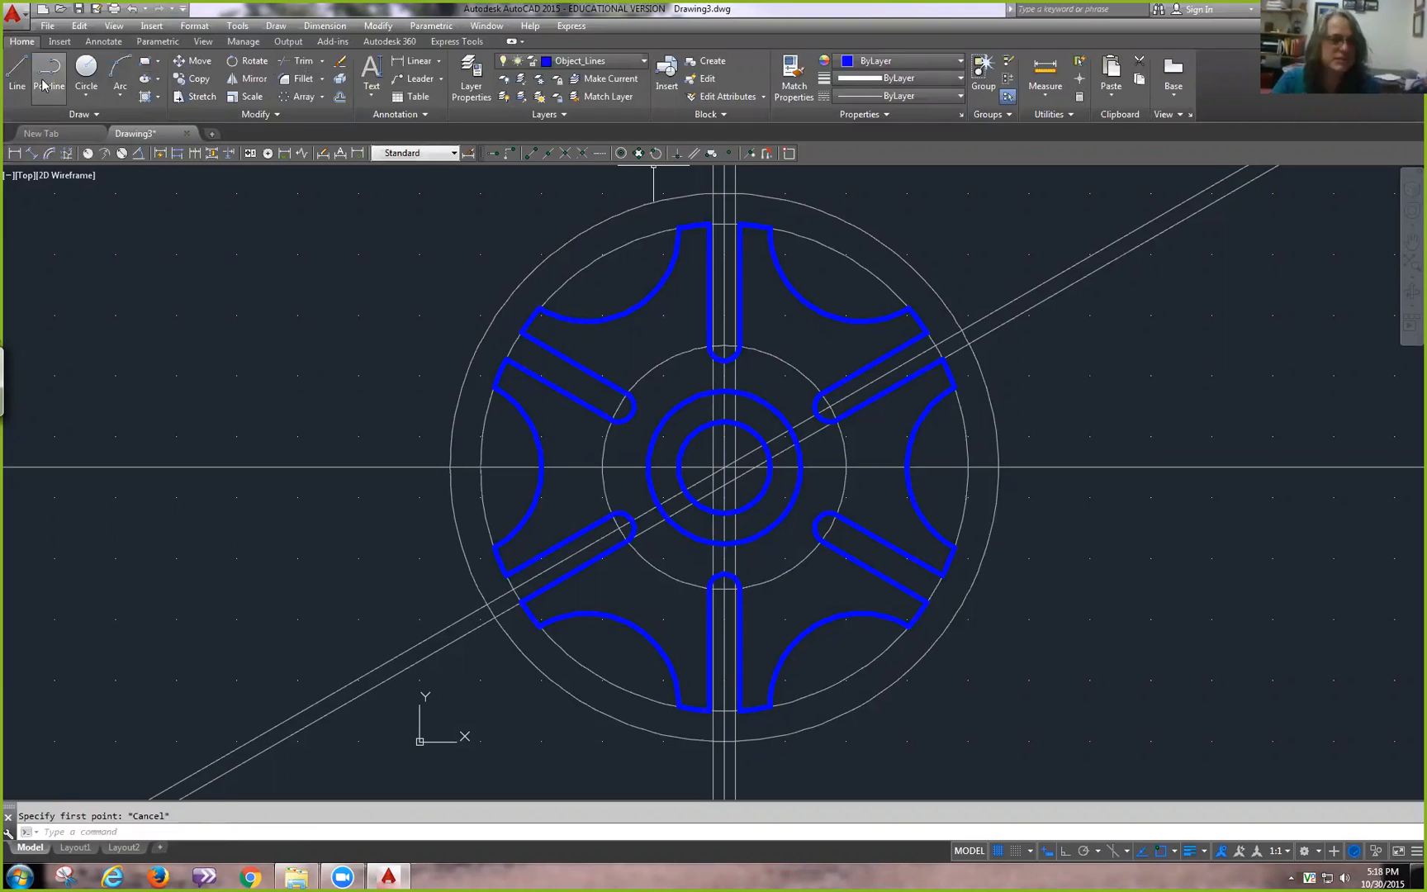
left_click(340, 99)
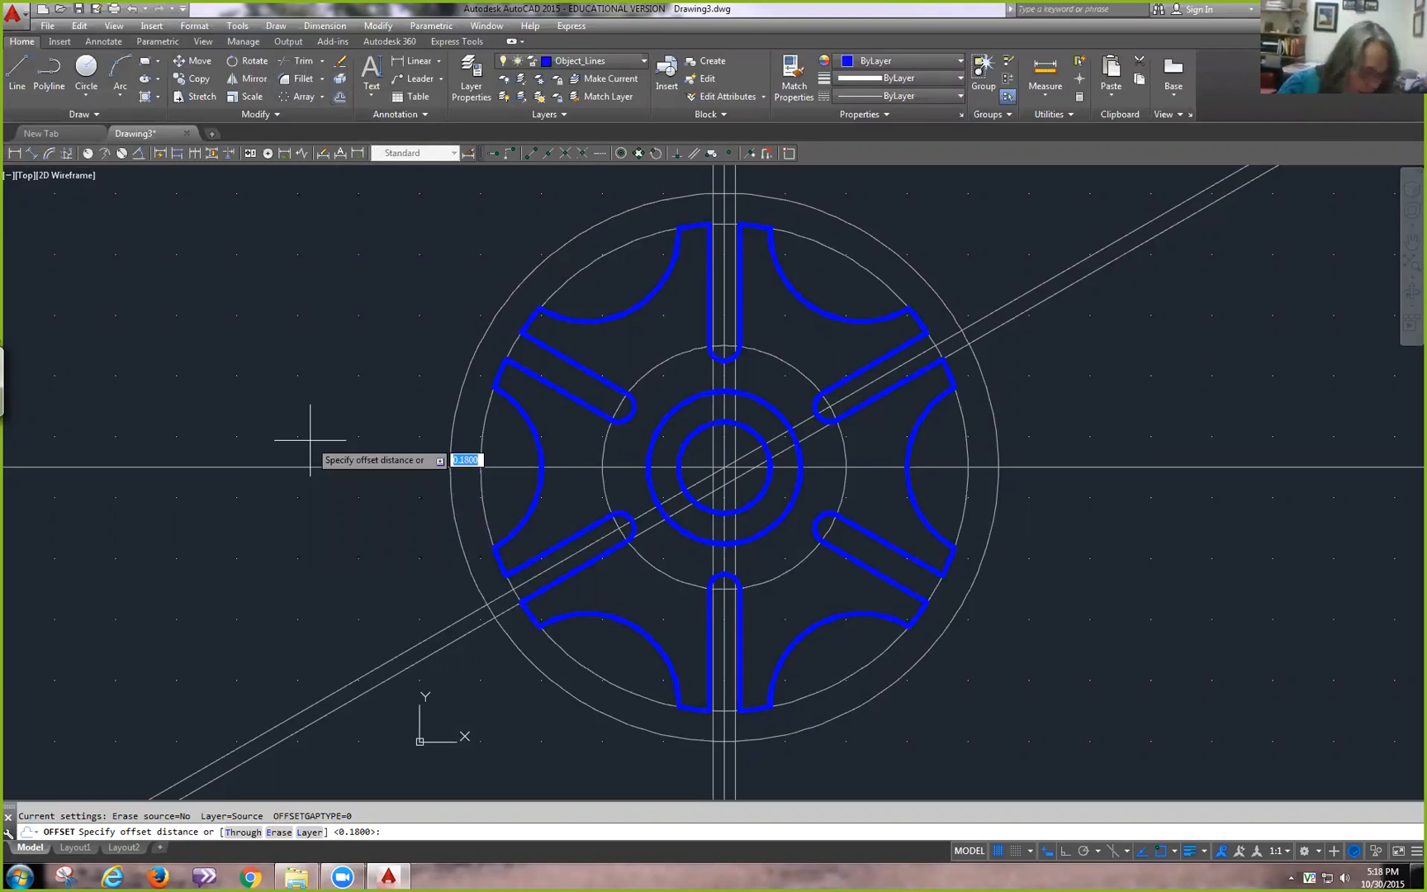
key("Return")
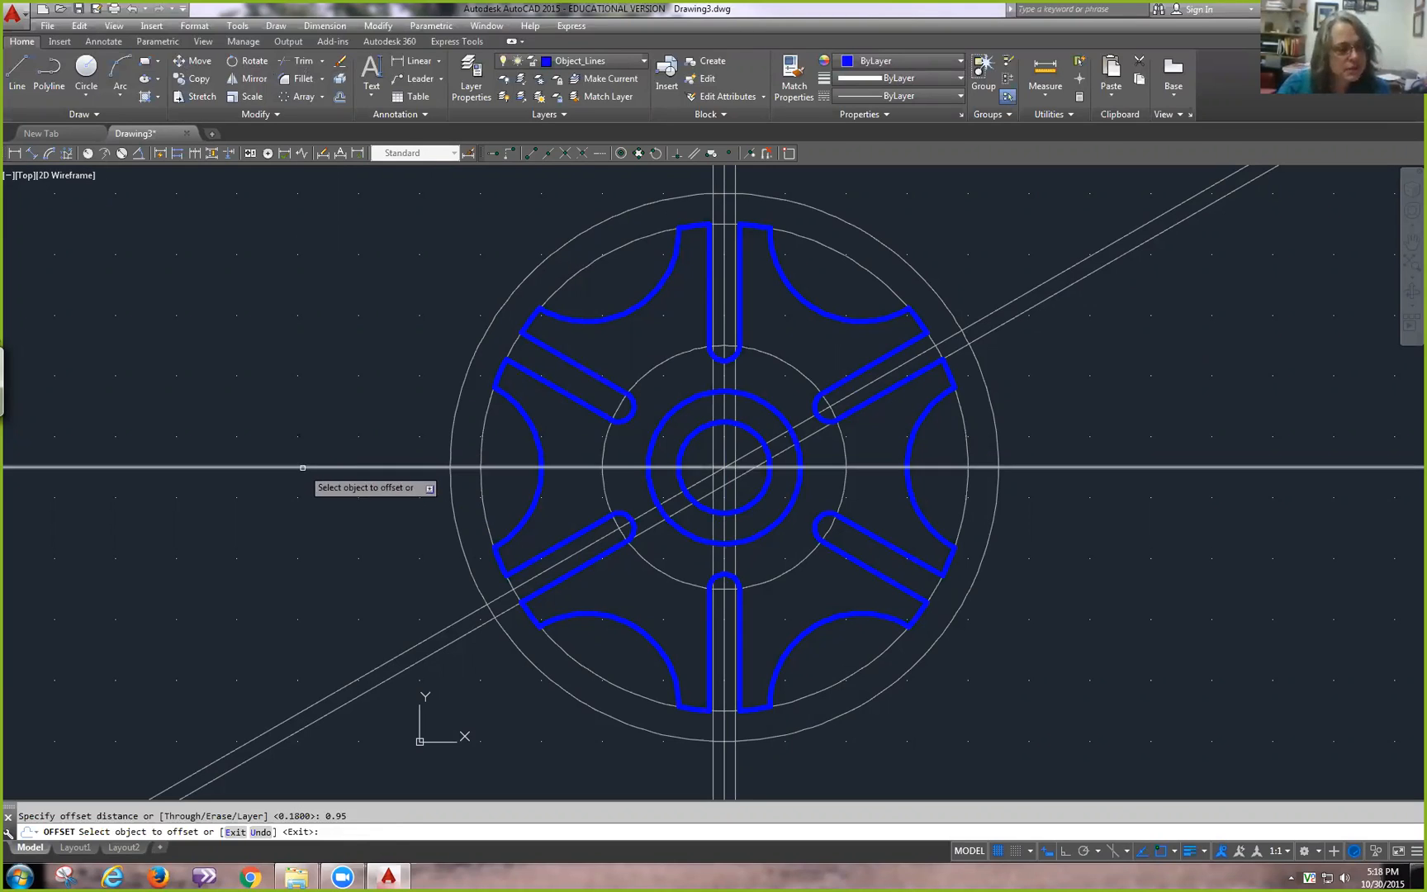
left_click(301, 468)
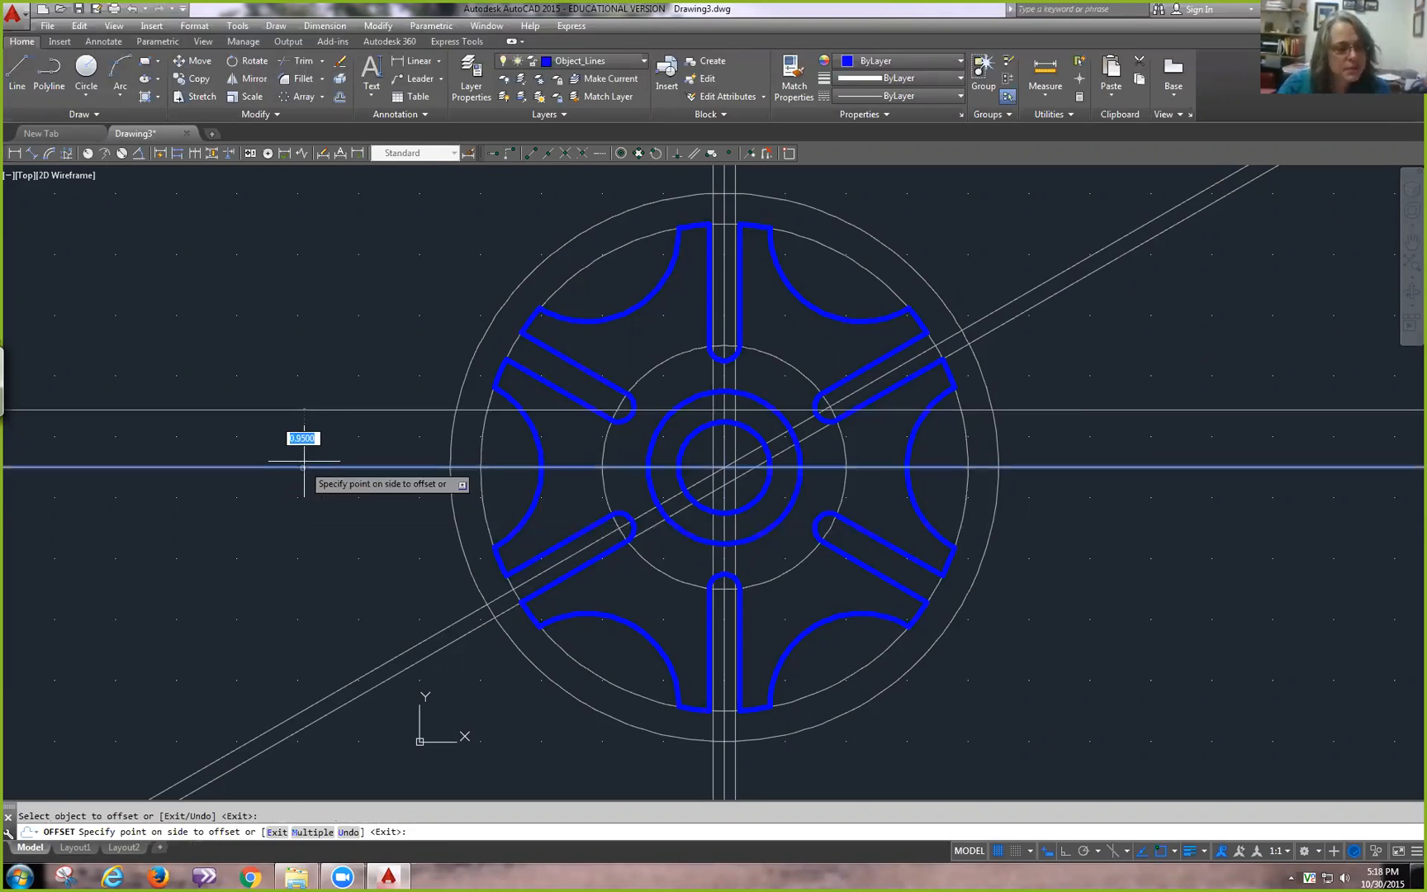
left_click(323, 369)
right_click(327, 368)
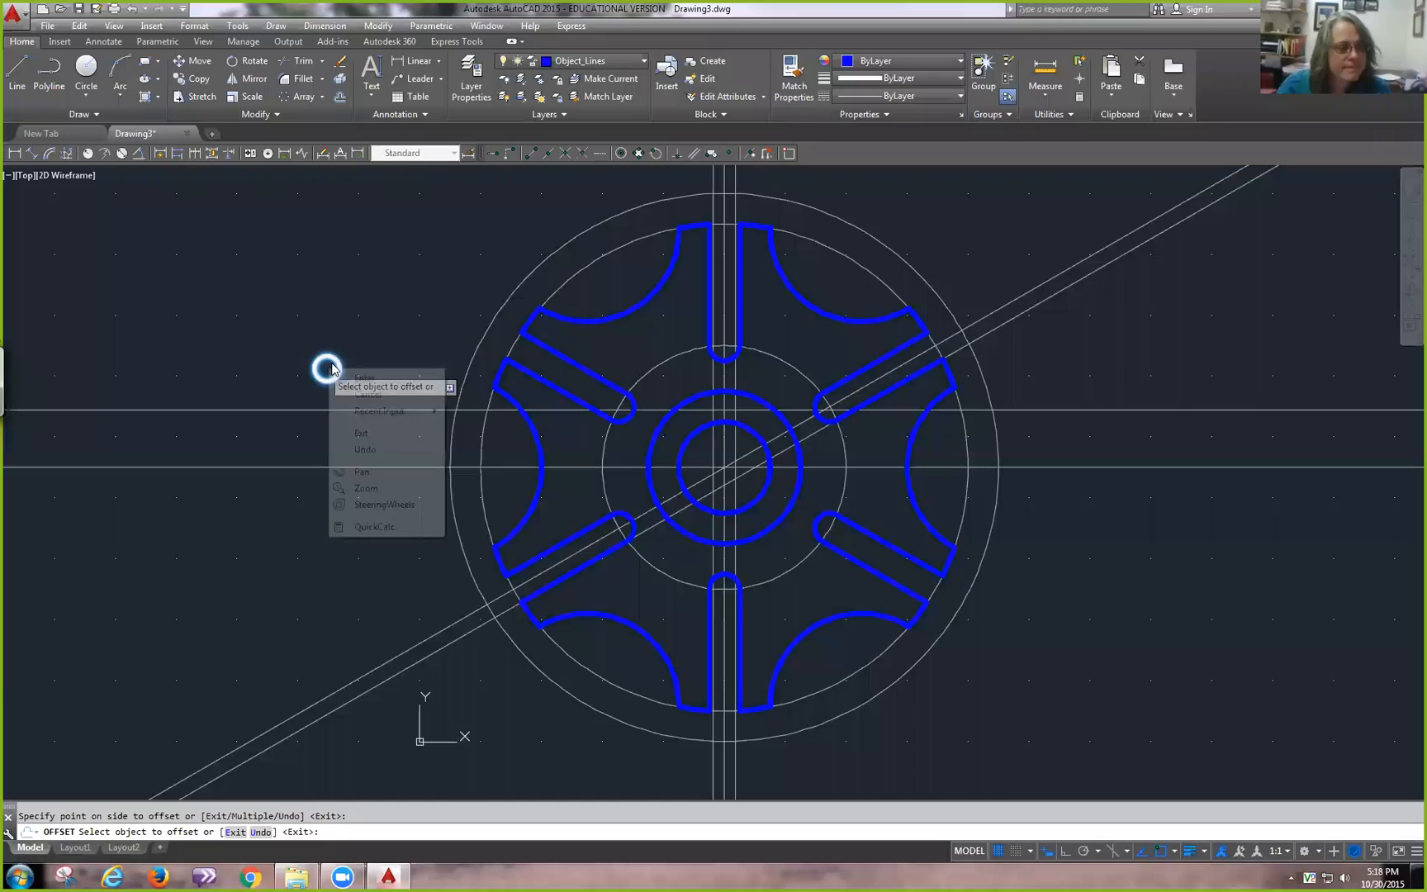
left_click(365, 378)
- Draw the three-sided keyway outline above the inner hub circle, following the offset construction lines and ending both sides on that circle
left_click(17, 75)
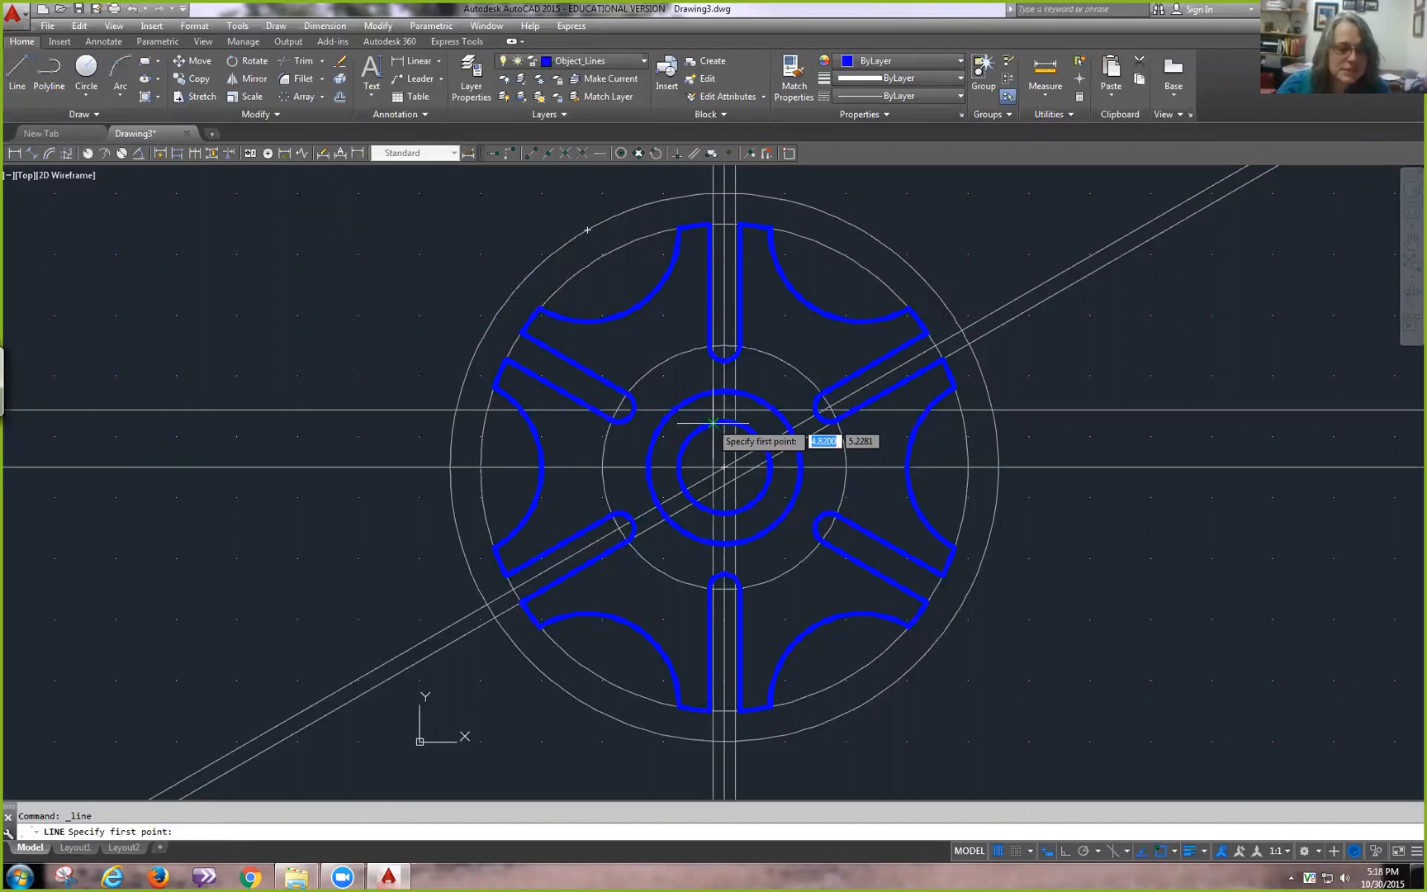
left_click(712, 423)
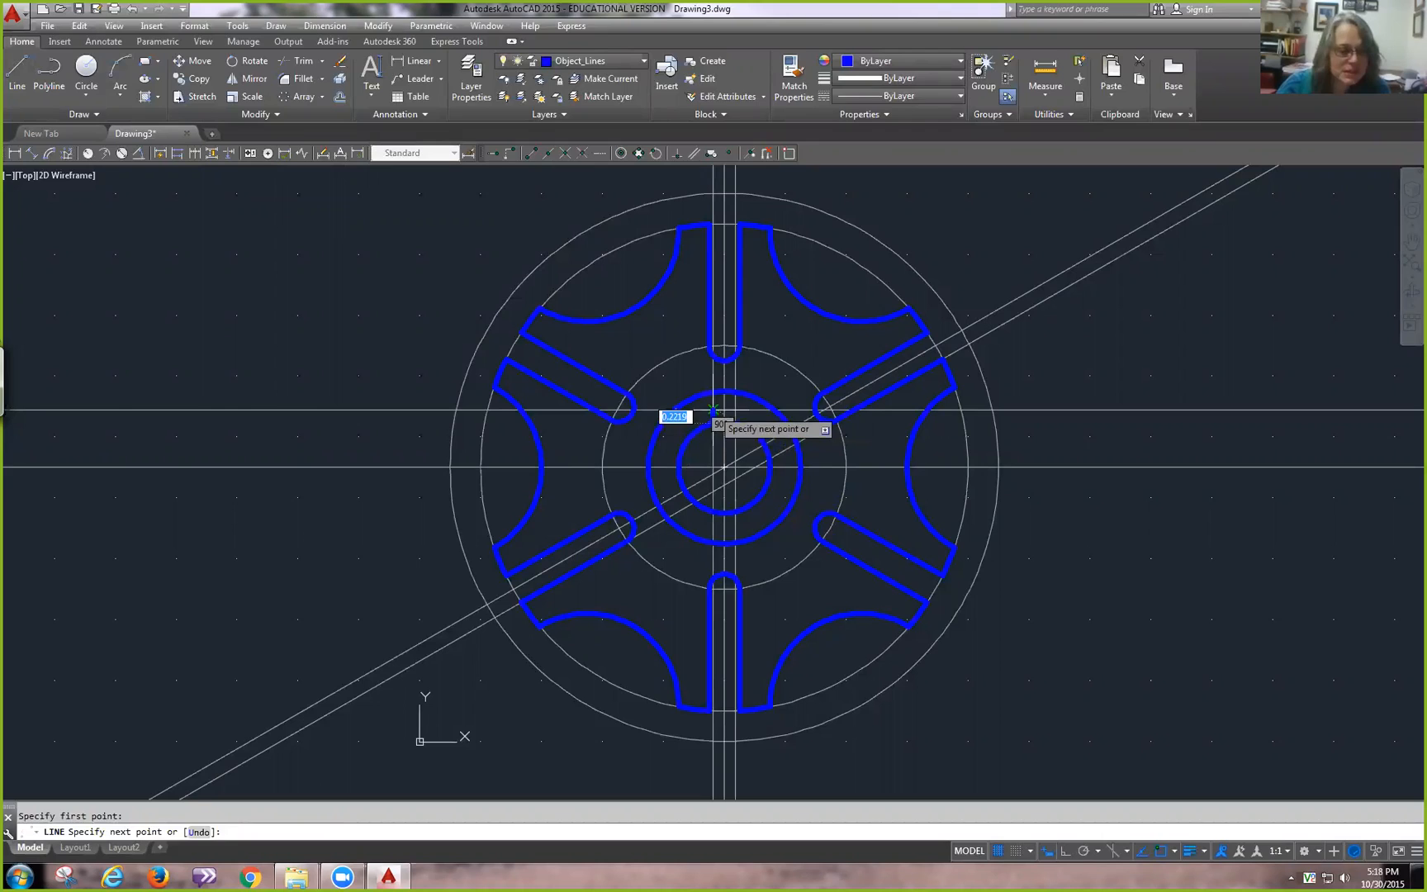
left_click(712, 411)
left_click(738, 410)
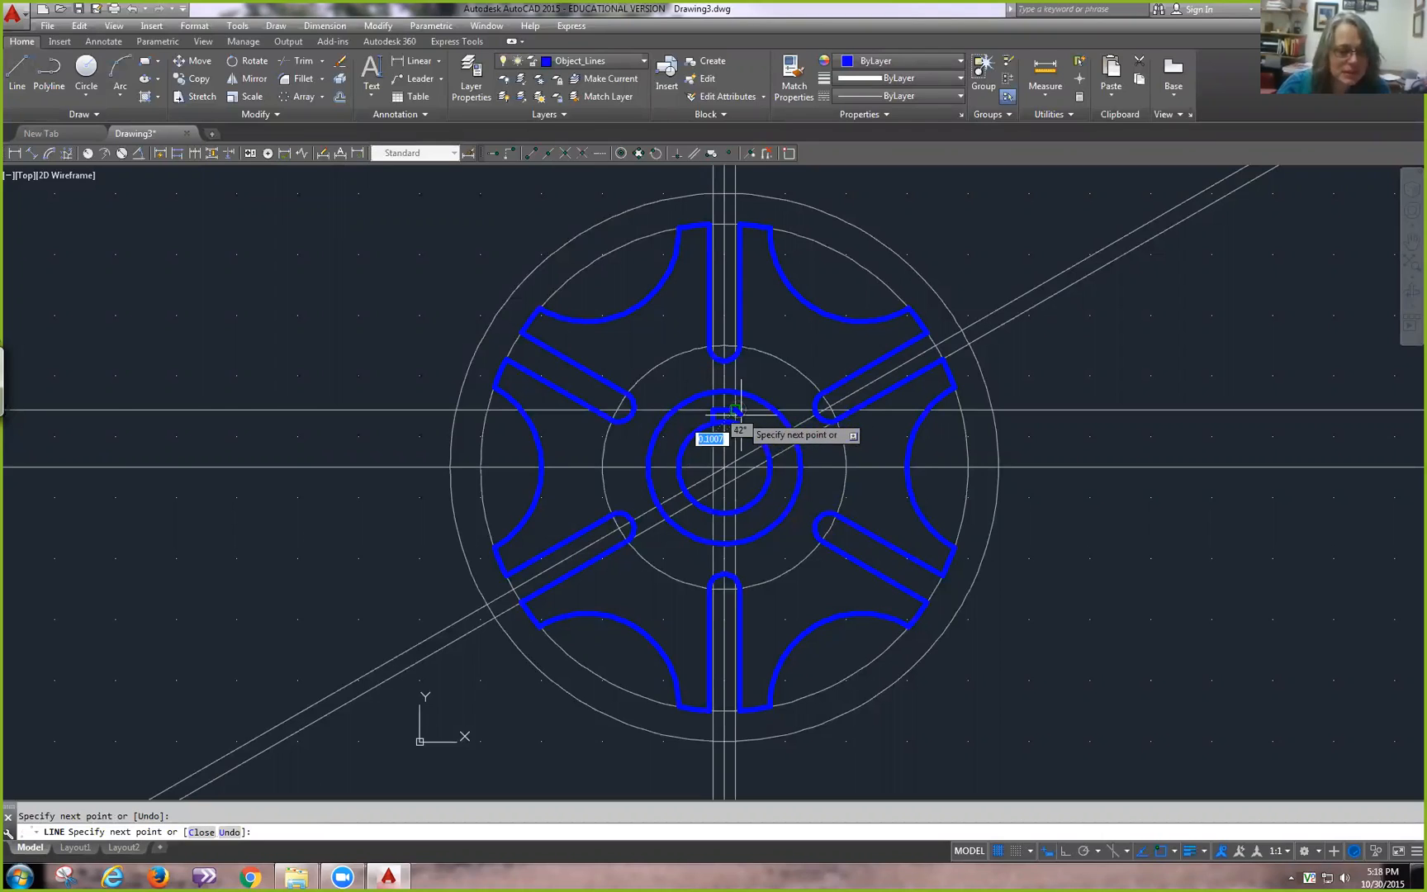
left_click(738, 421)
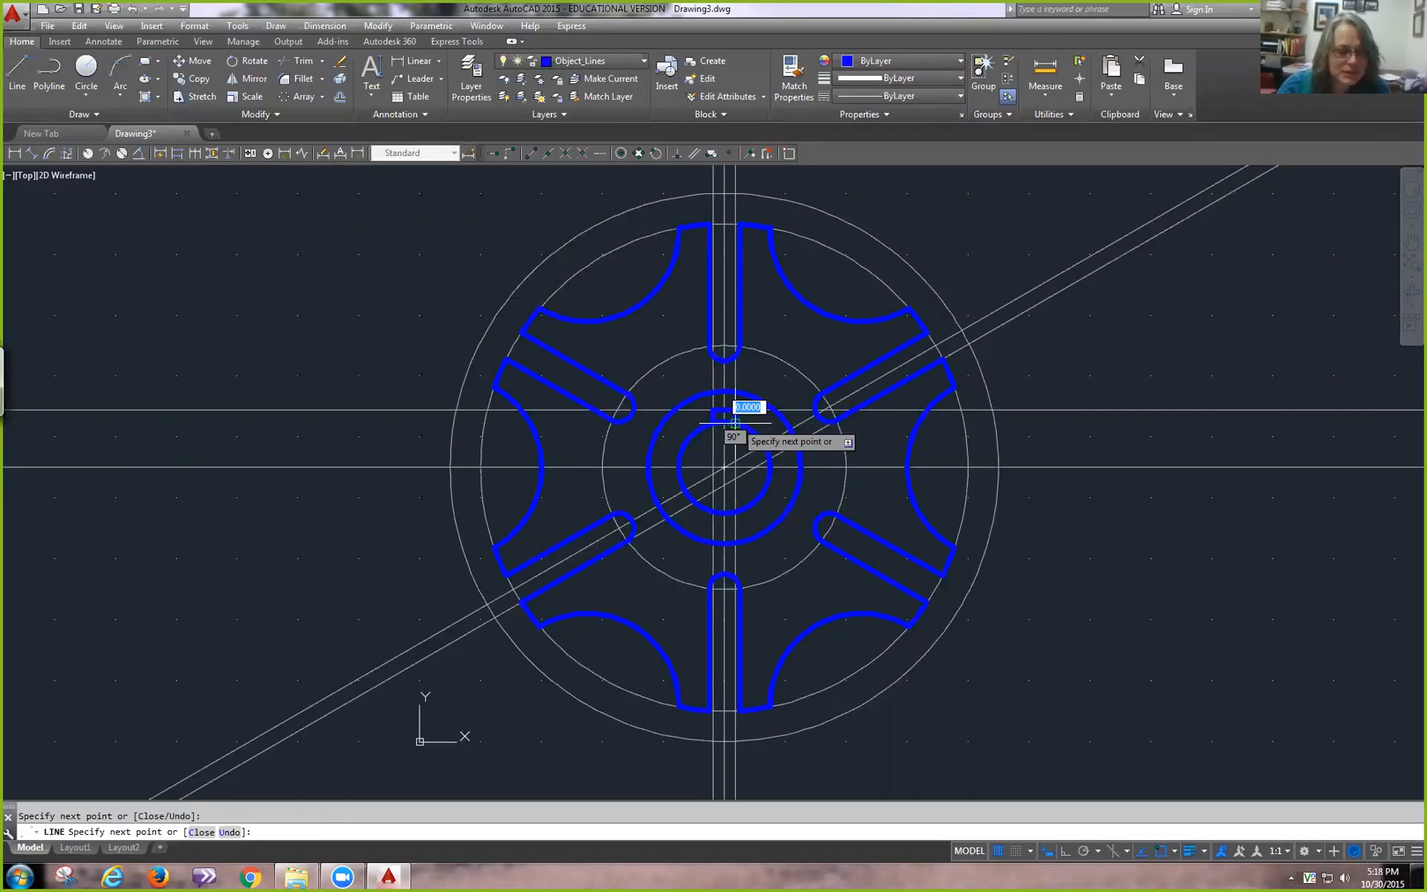
right_click(768, 391)
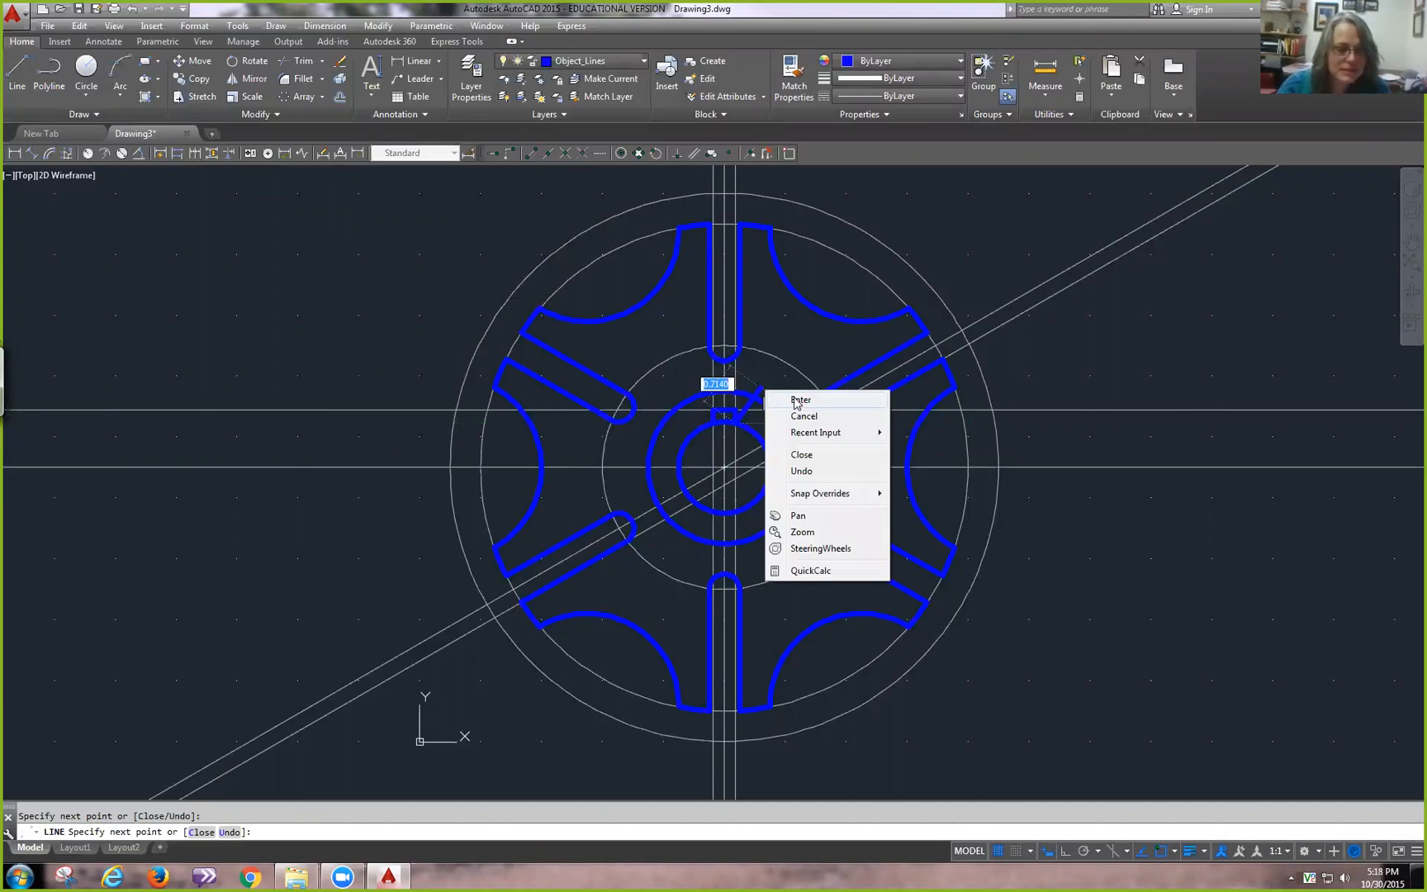
left_click(796, 399)
- Trim the arc of the inner hub circle between the keyway's two vertical sides, using those sides as cutting edges
left_click(298, 61)
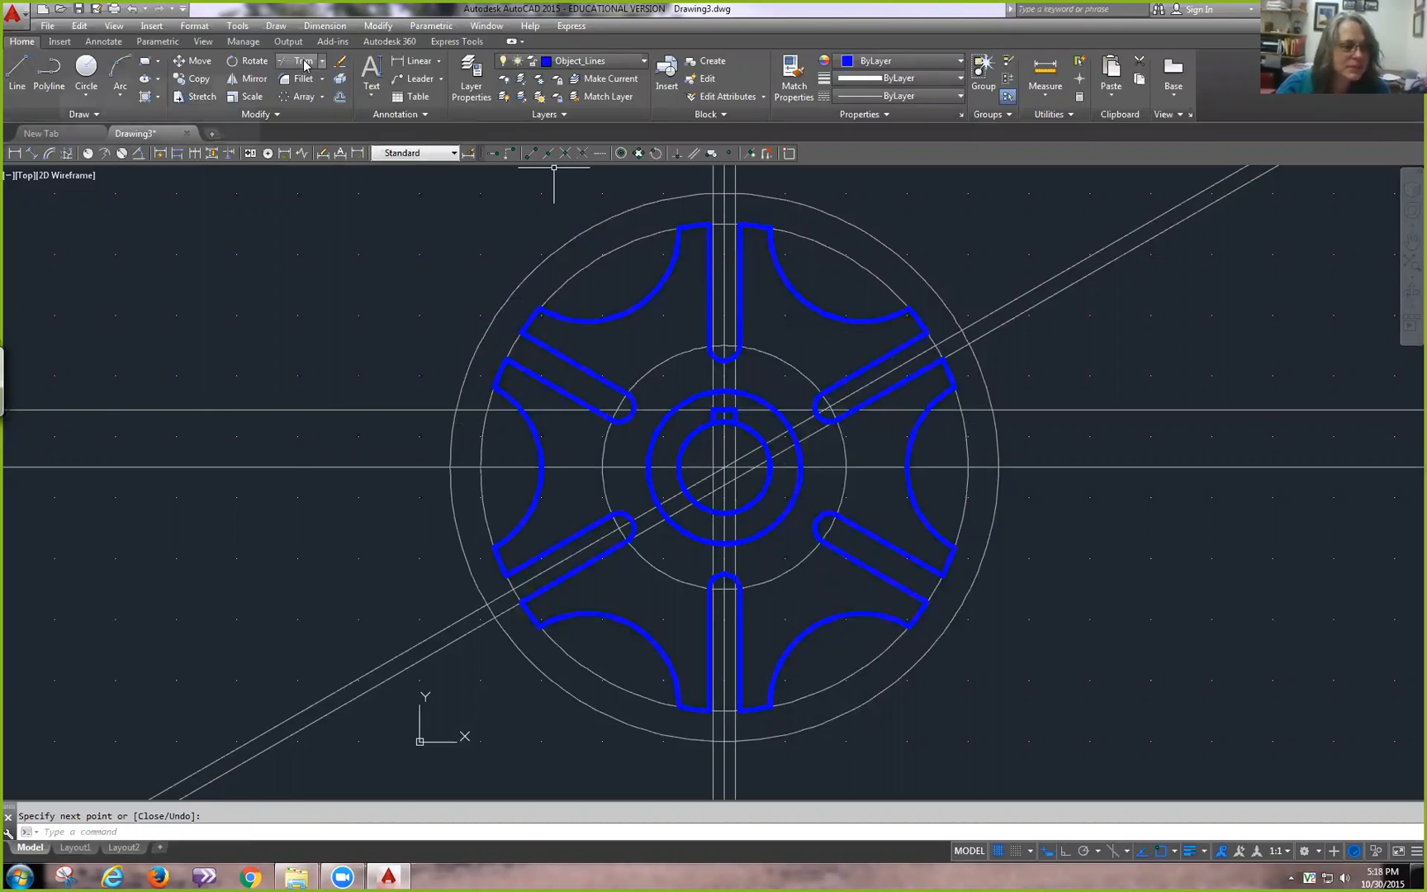
left_click(713, 417)
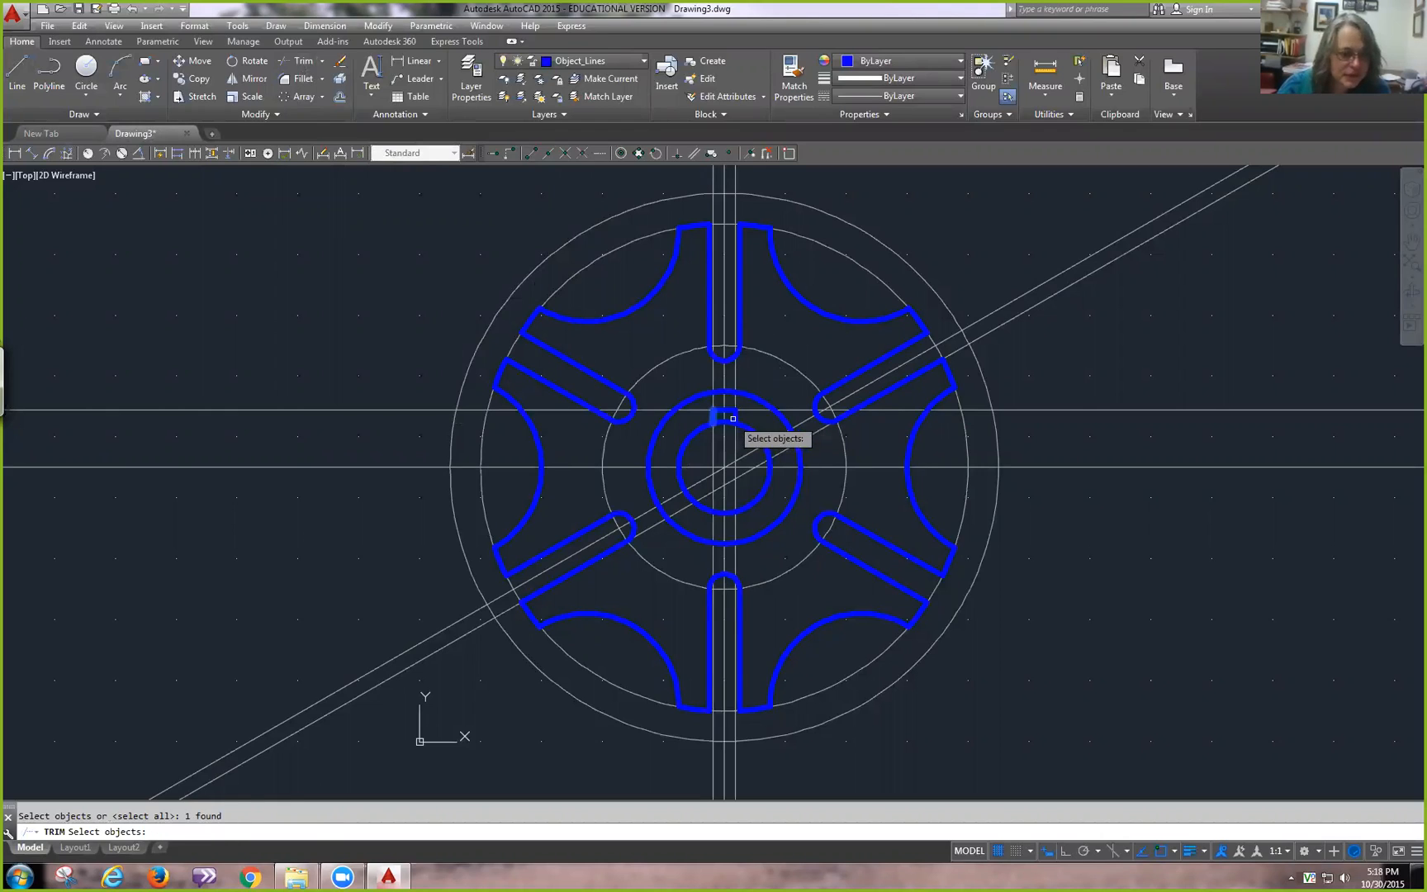
left_click(736, 417)
key("Return")
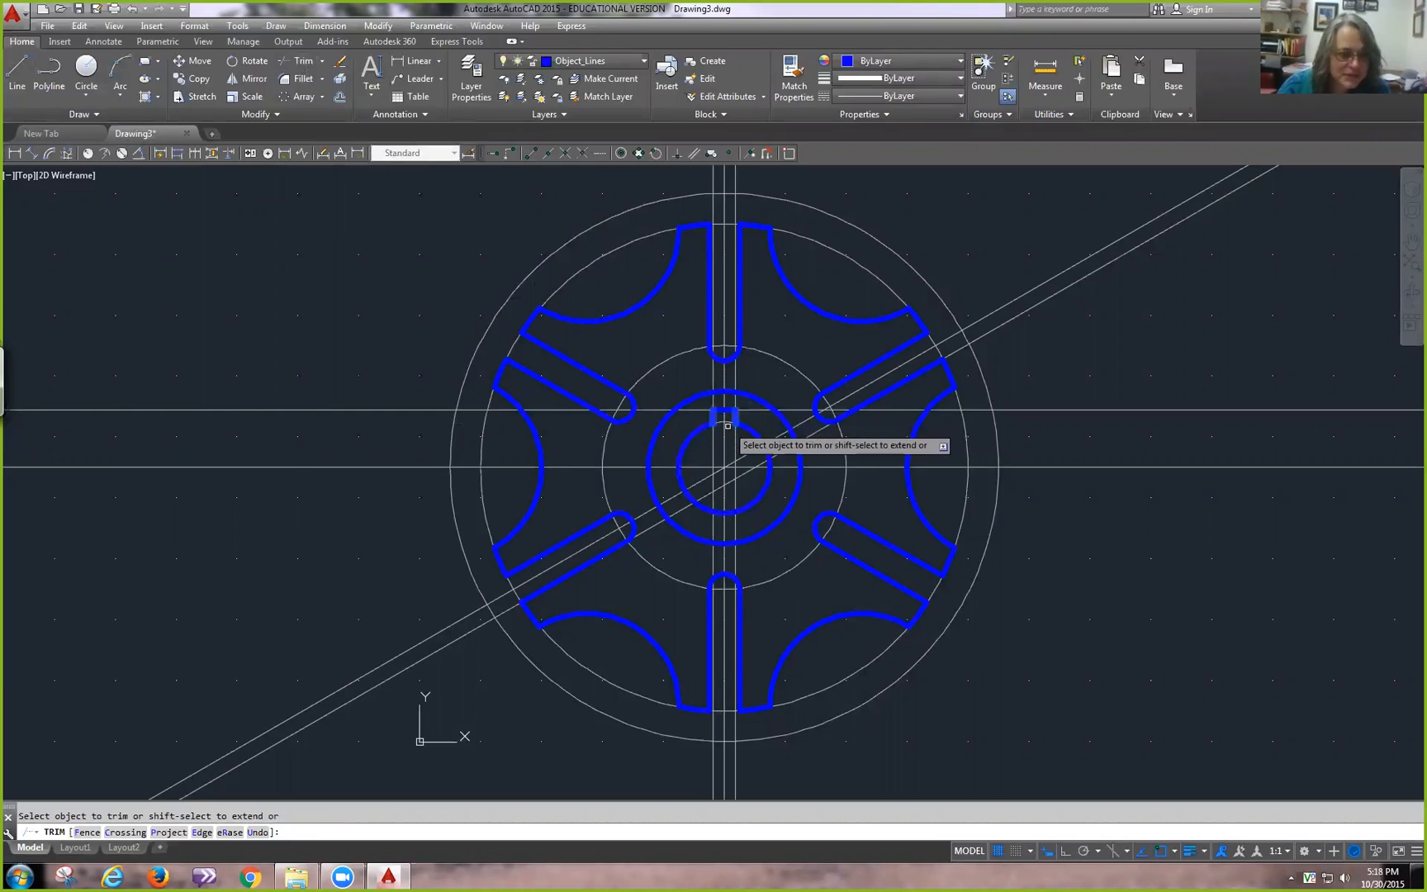
right_click(362, 331)
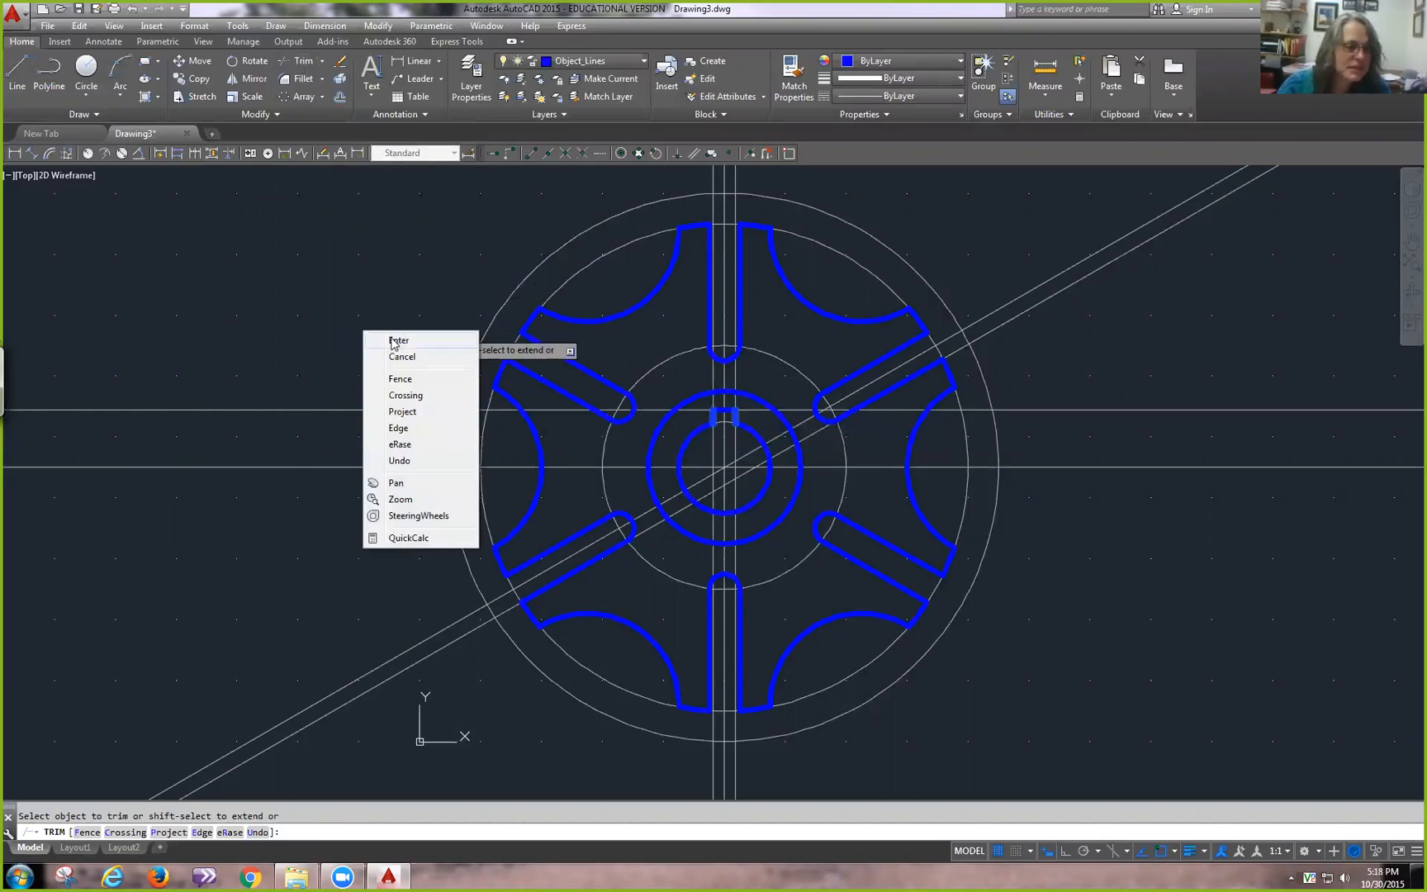
left_click(396, 341)
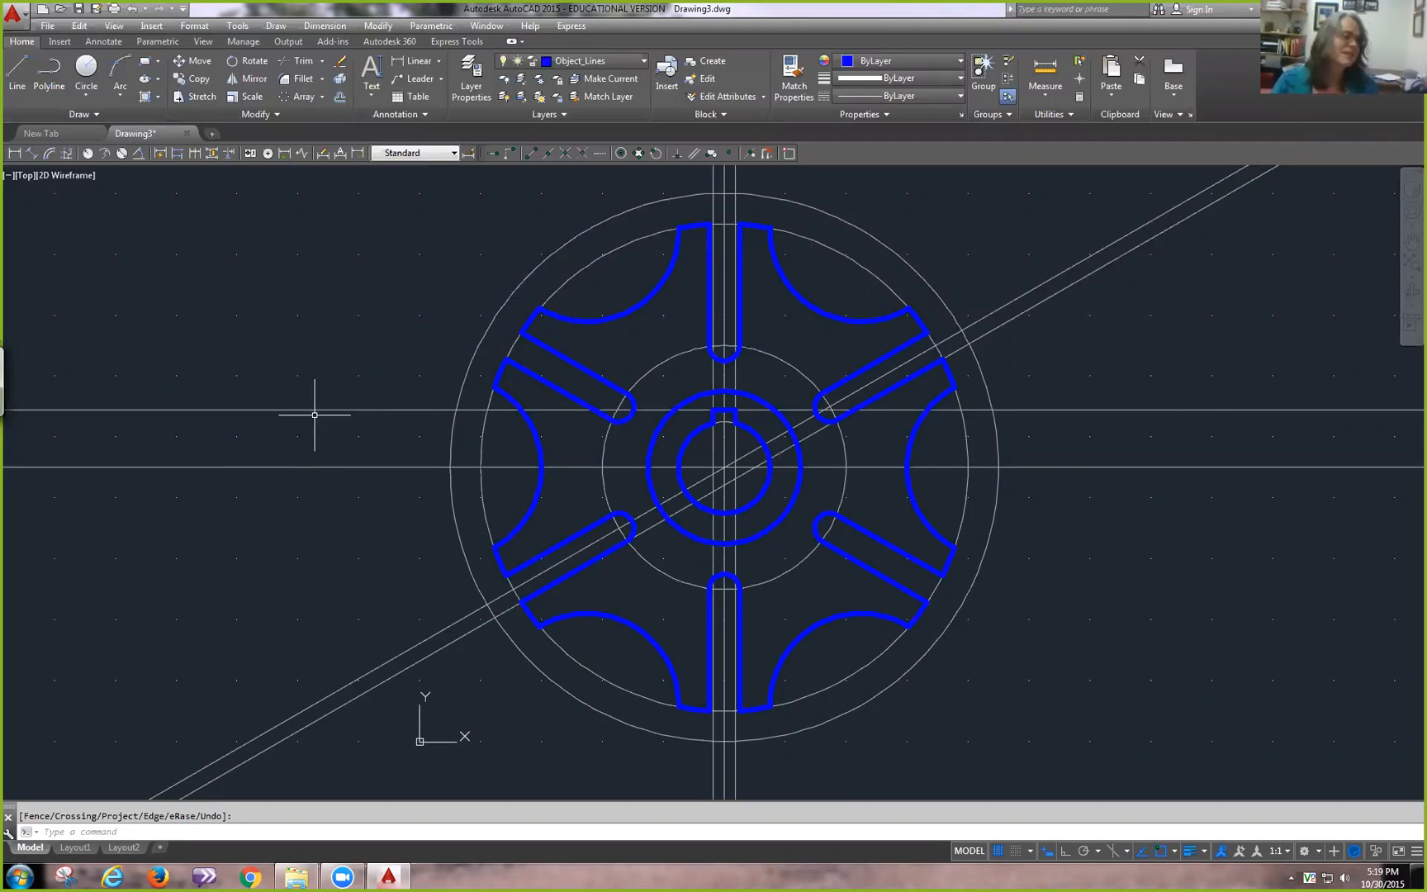
- Save the drawing as "Chp 9 Cam" in the DRF112 folder under 15-16 Fall in My Documents
left_click(48, 26)
left_click(75, 219)
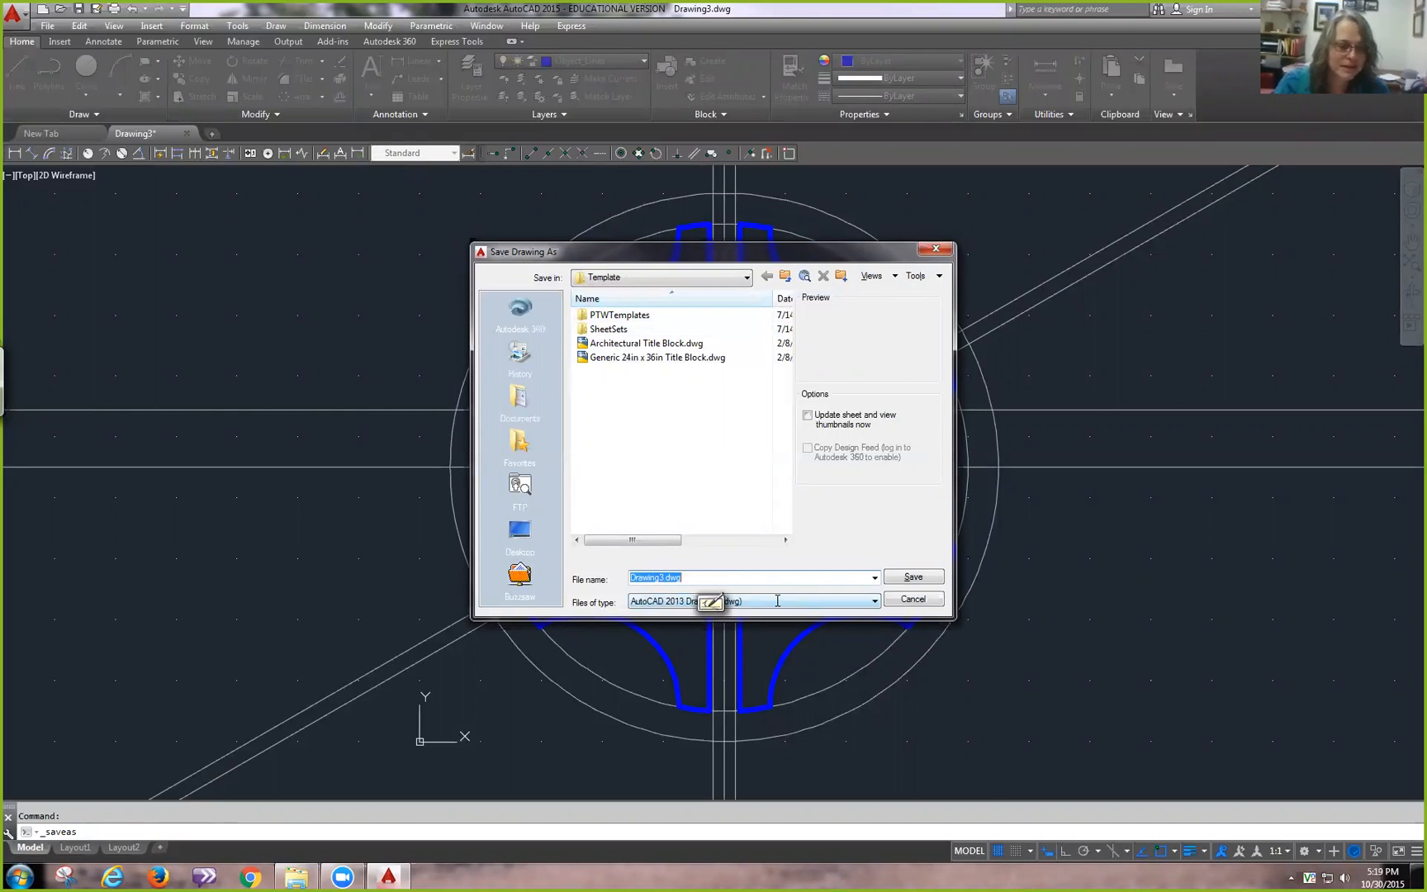
left_click(519, 399)
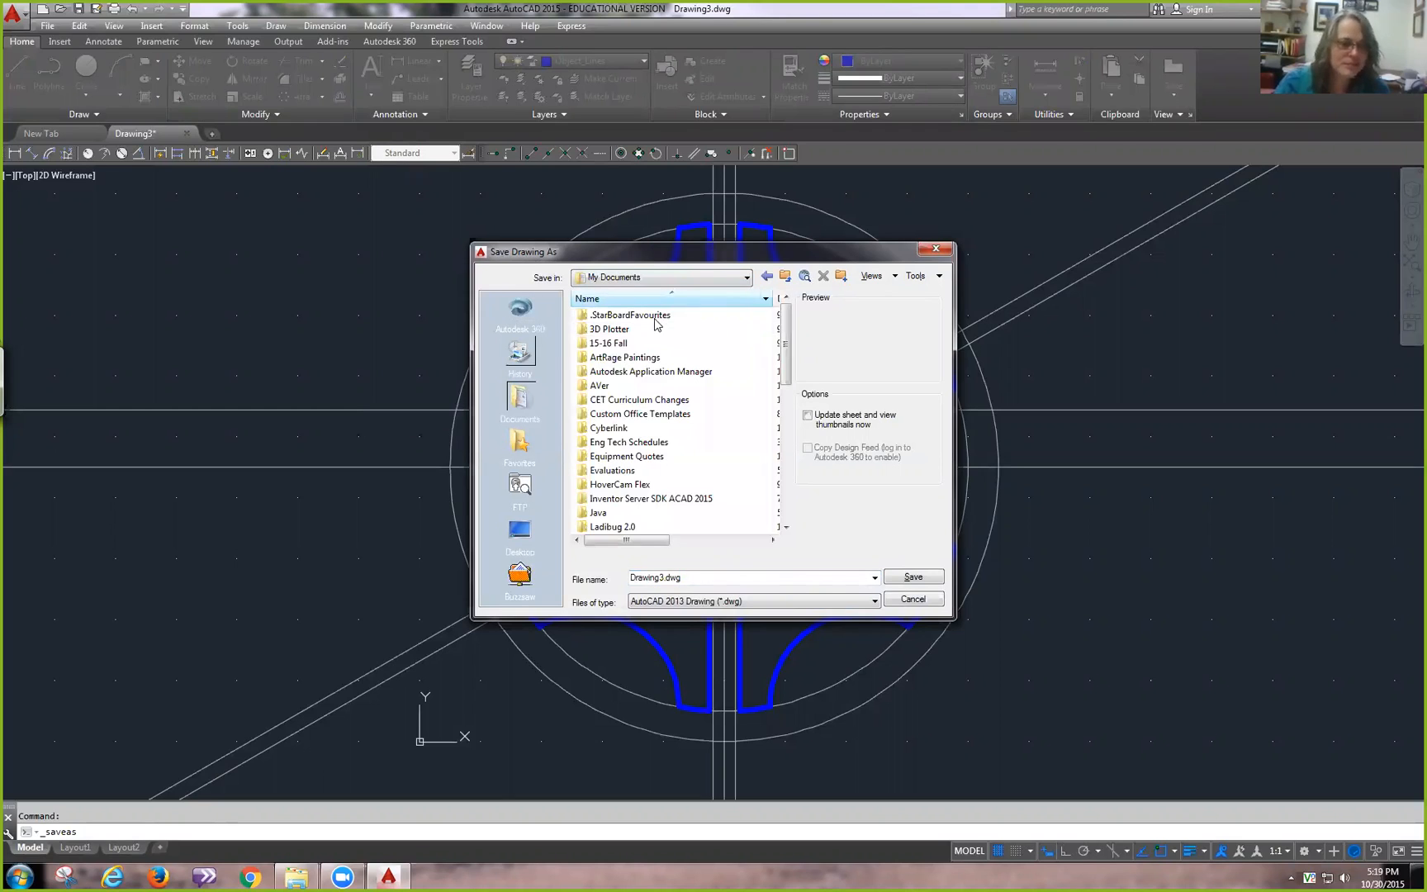
double_click(636, 353)
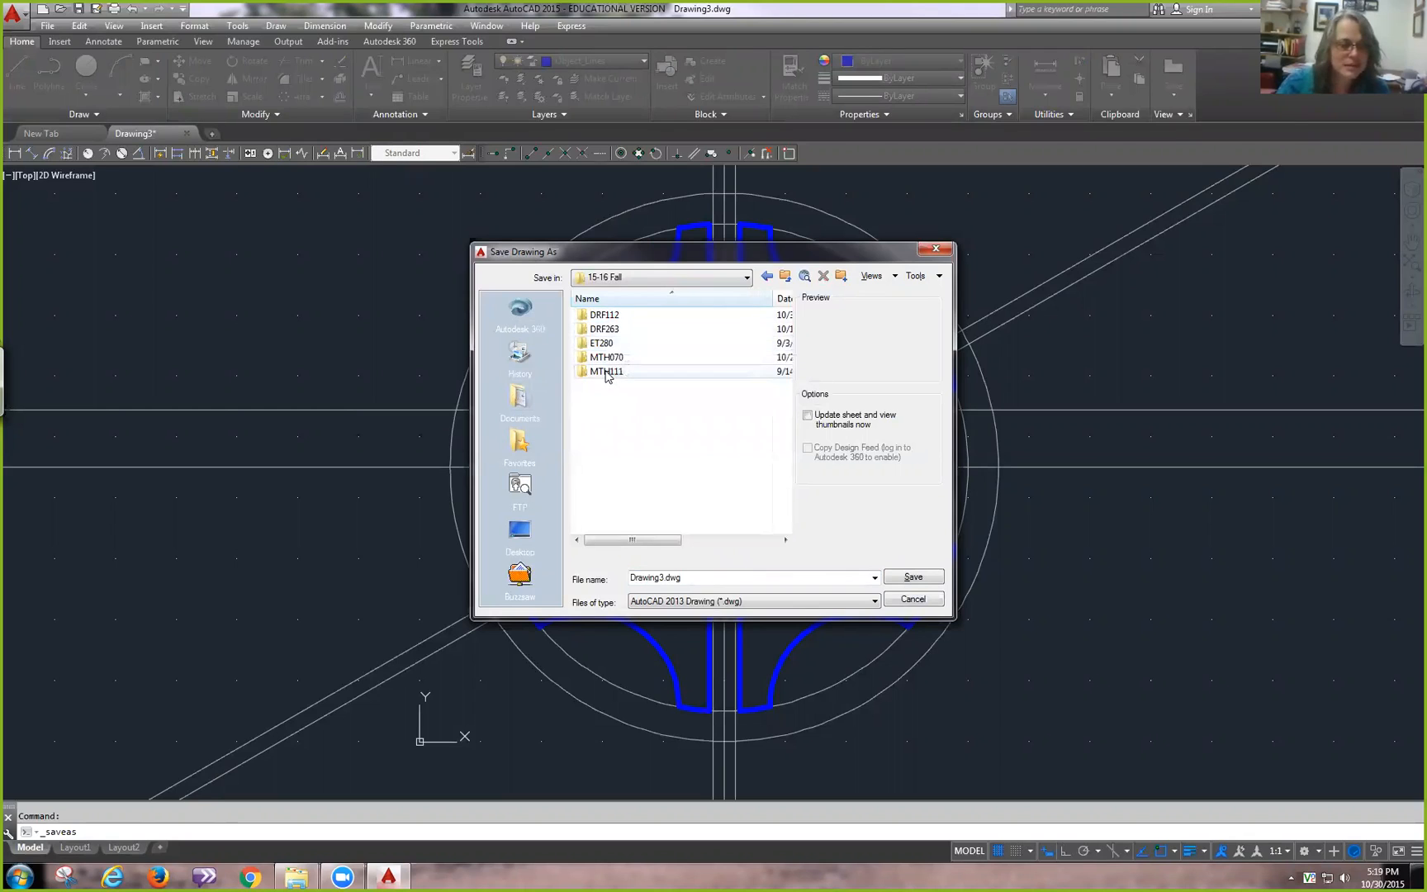
left_click(618, 314)
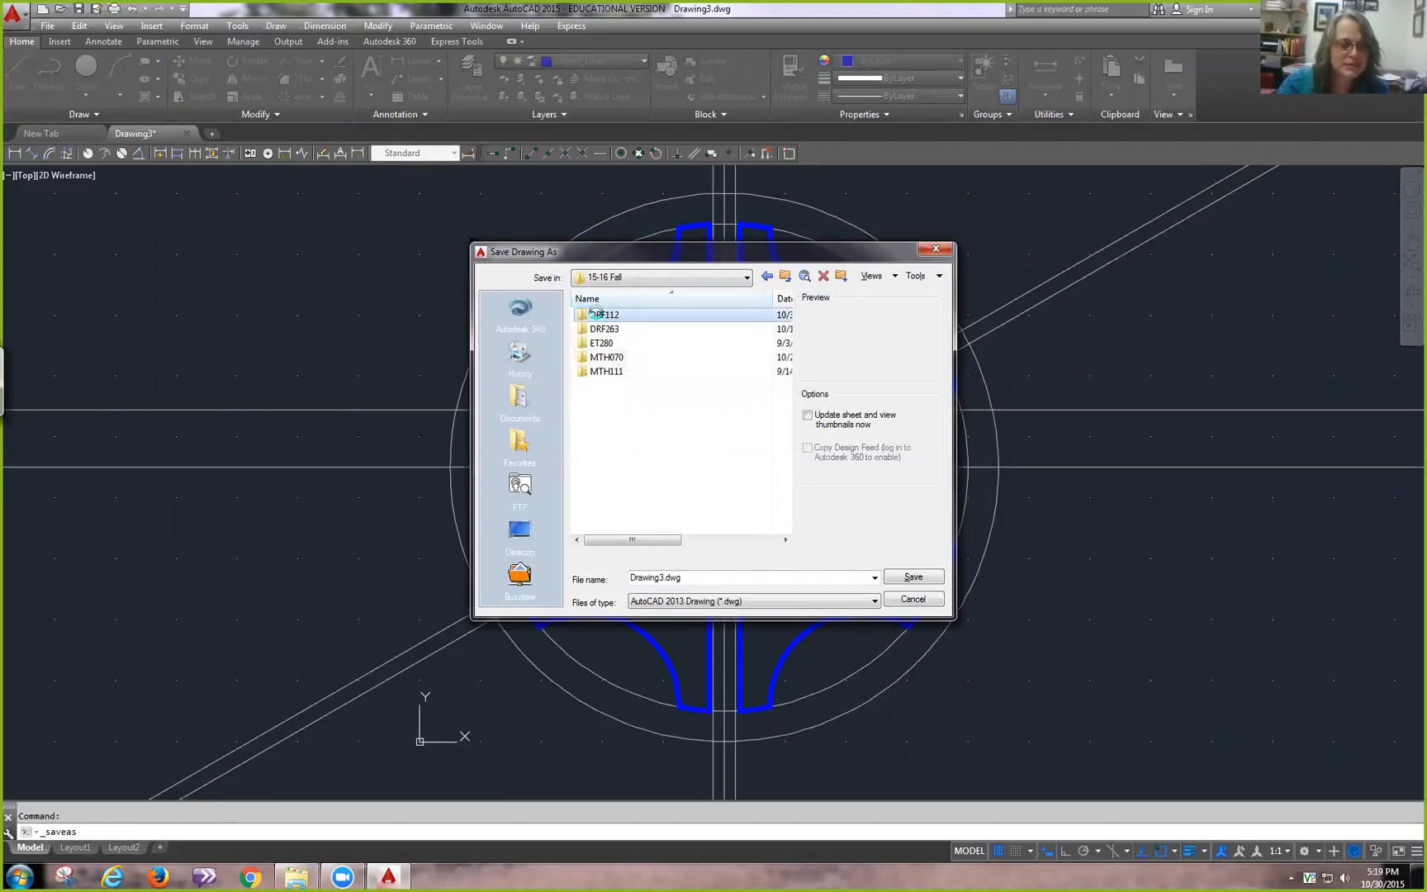
double_click(595, 314)
double_click(687, 579)
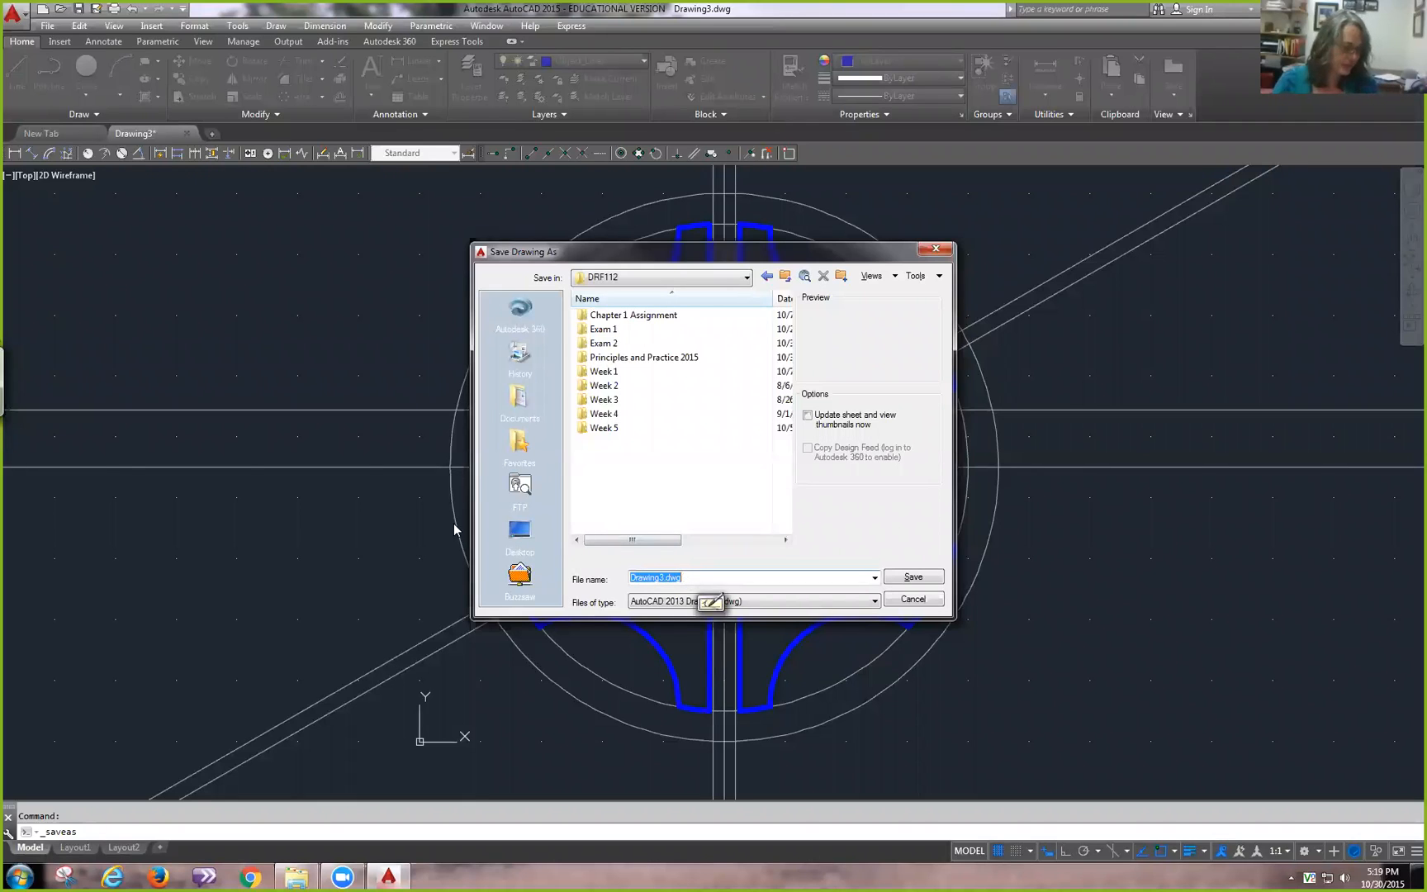
type("Ch")
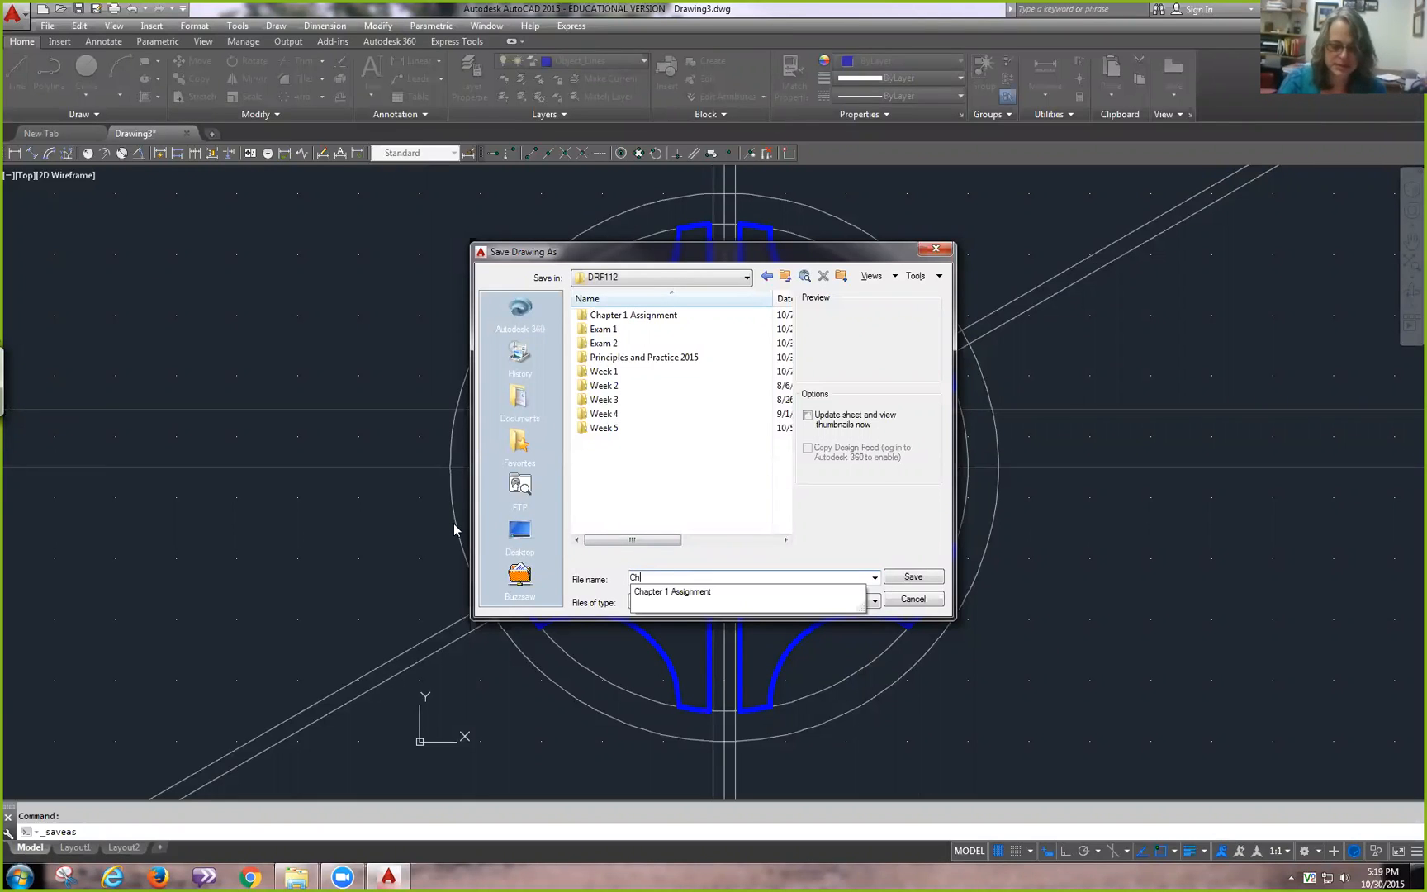
type("p 9 Cam")
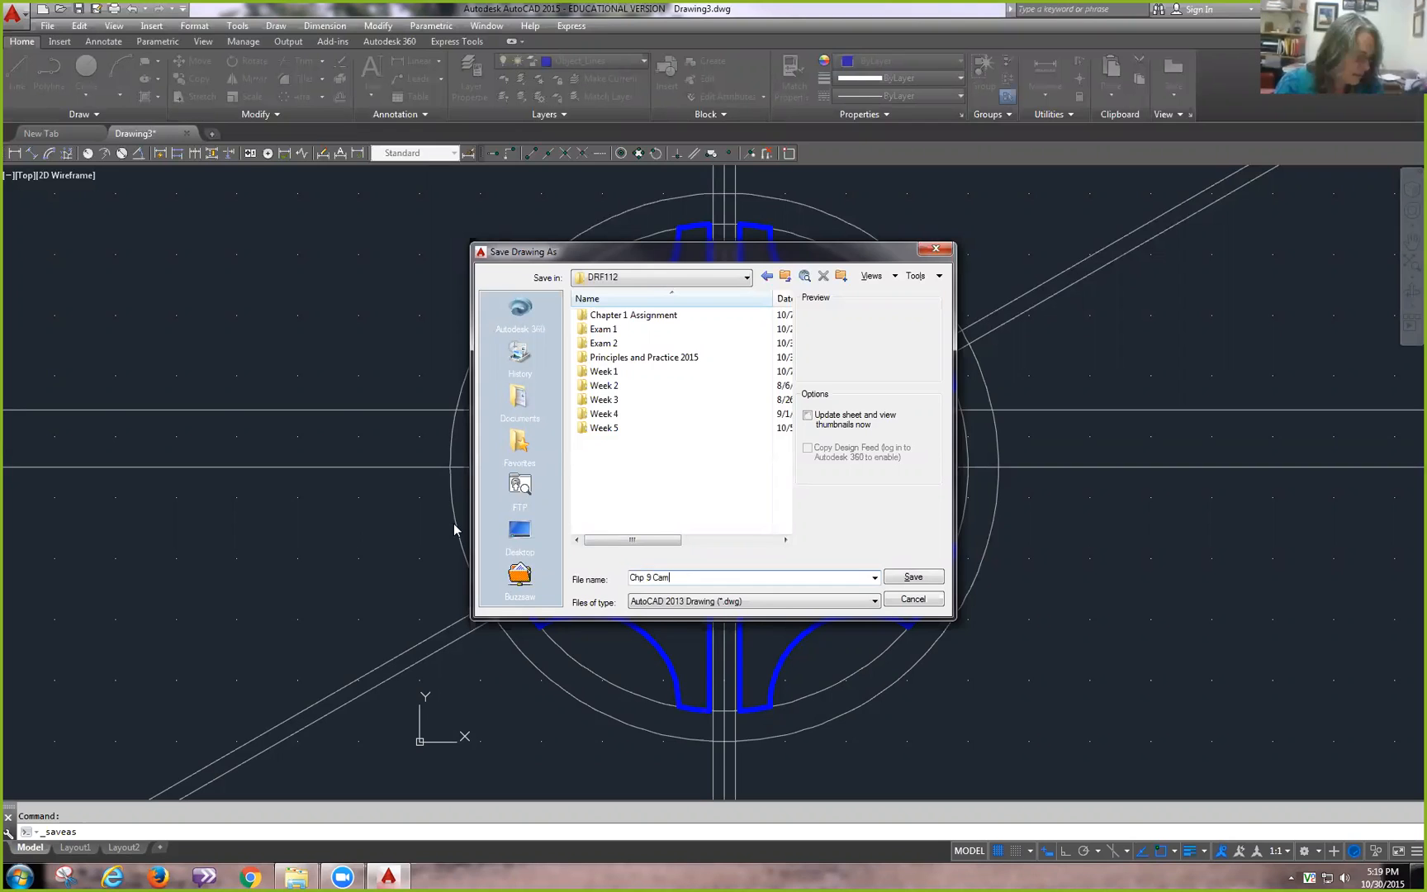
key("Return")
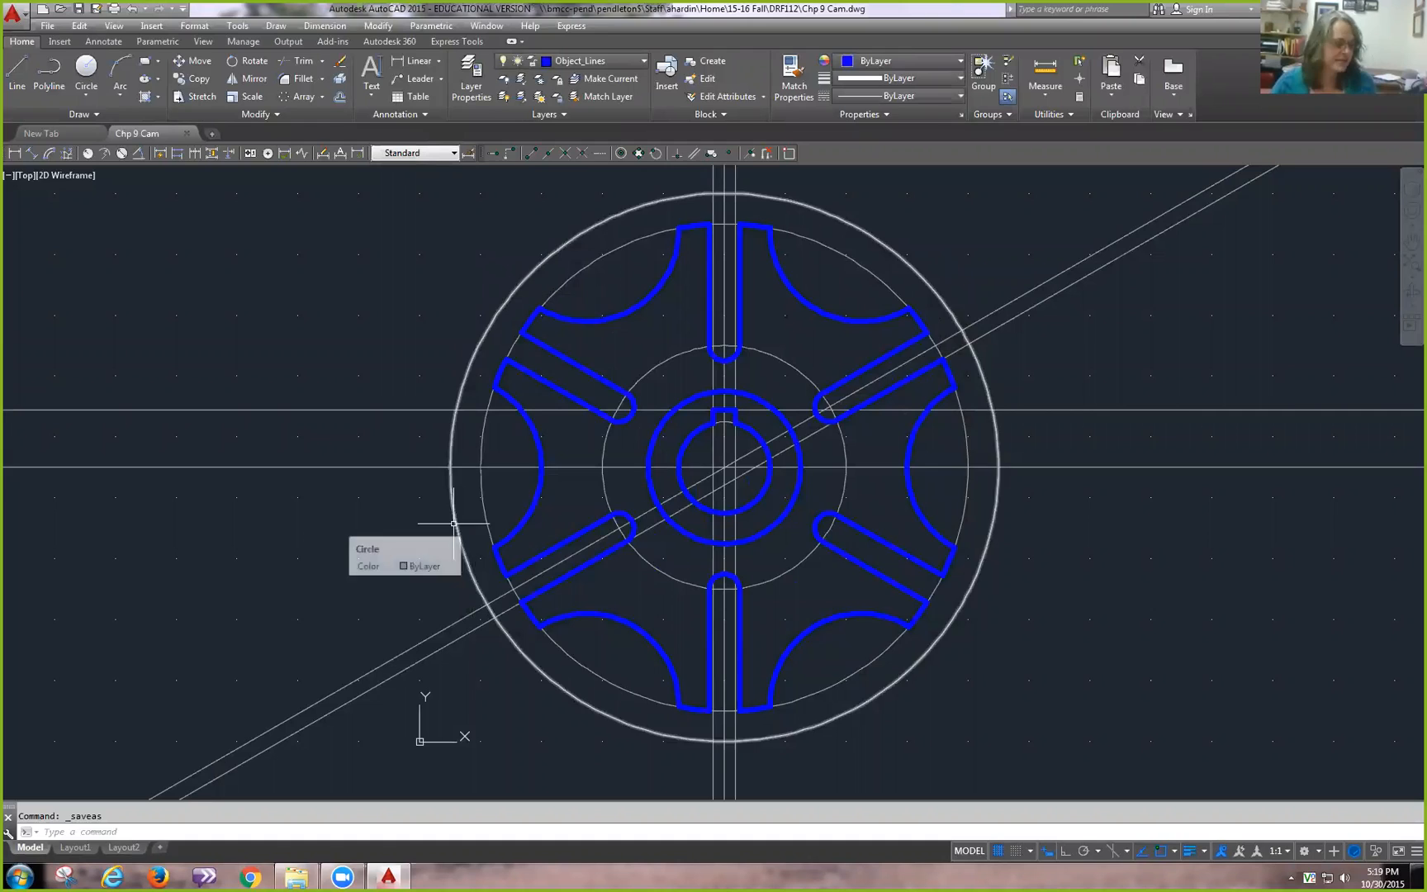
left_click(873, 349)
key("Escape")
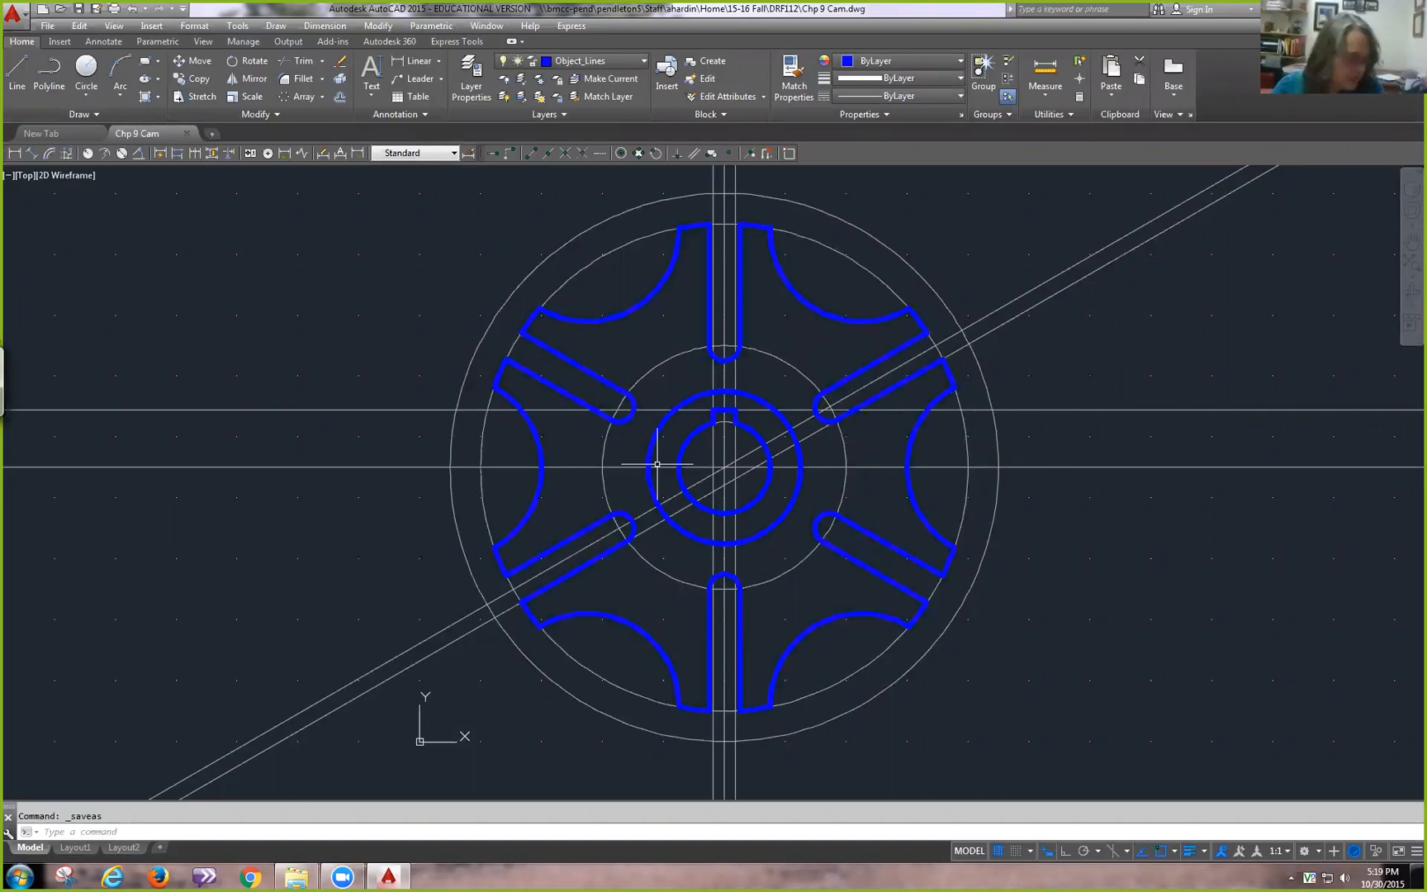